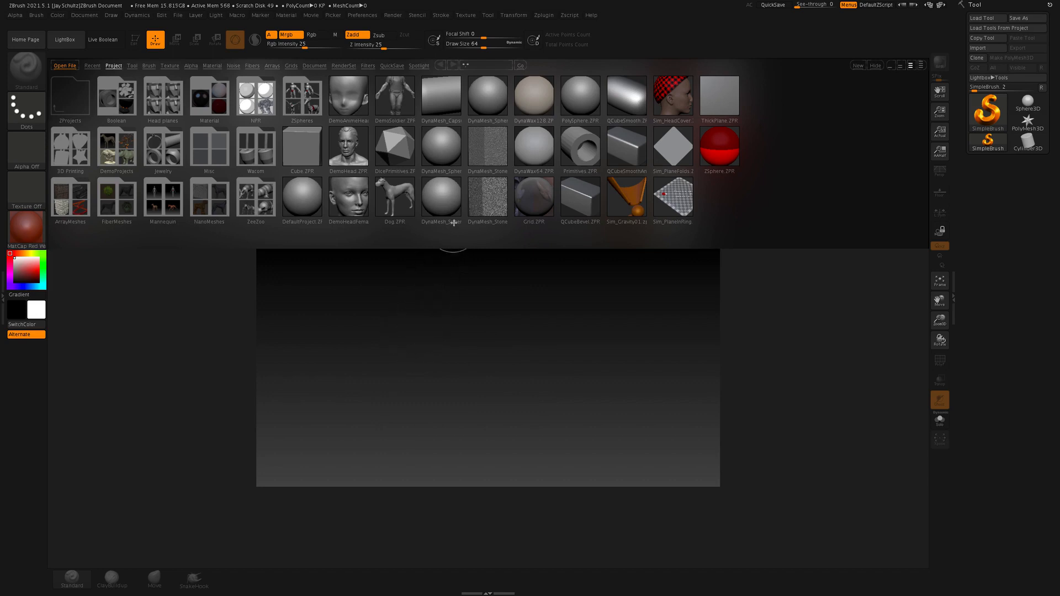
Open the DynaMesh_Sphere_128 project as the starting mesh
left_click(440, 151)
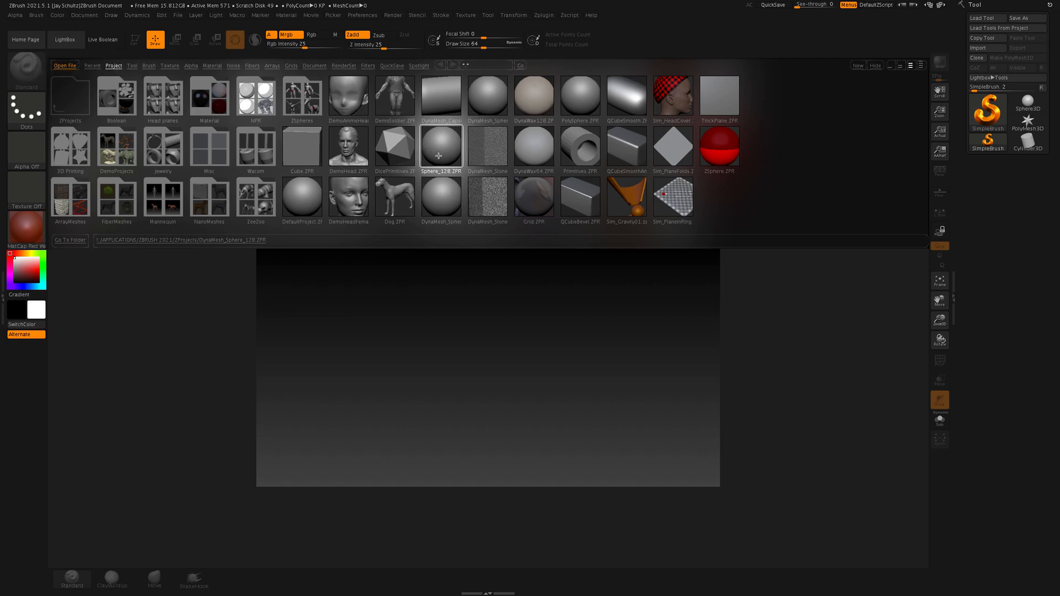
double_click(443, 206)
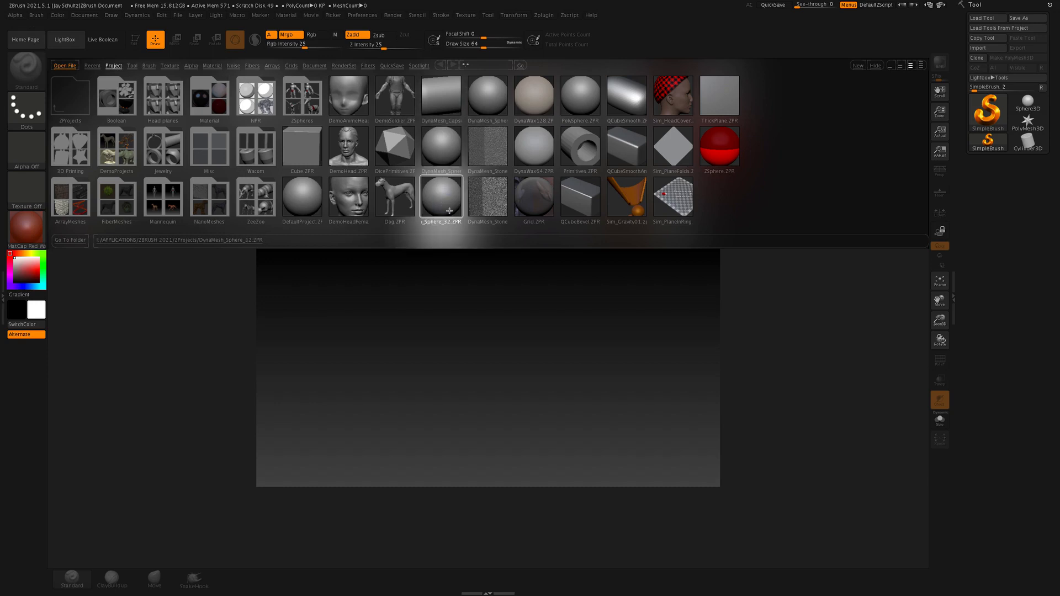
left_click(489, 101)
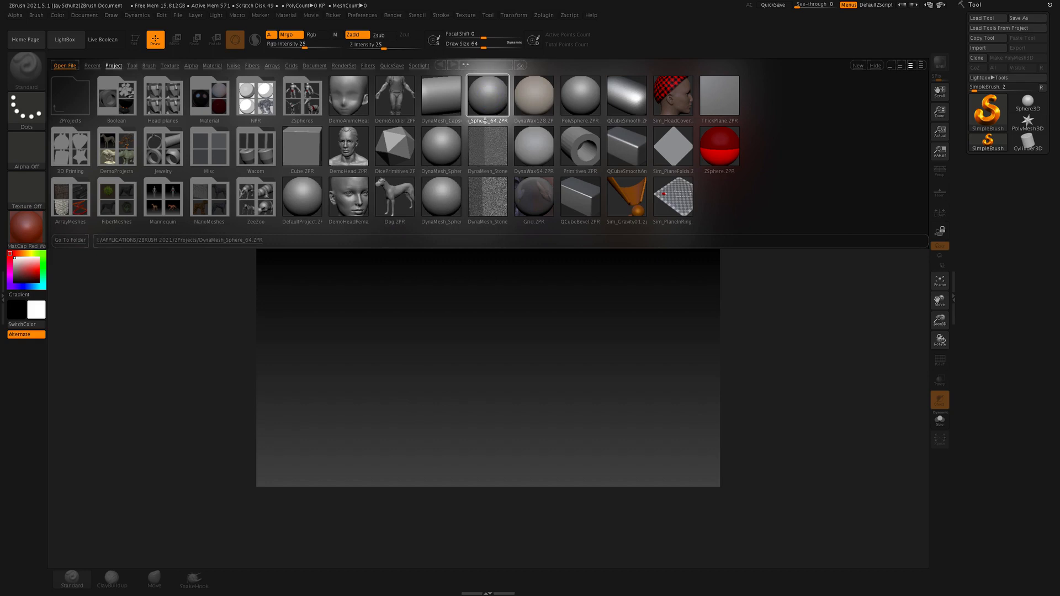
left_click(454, 151)
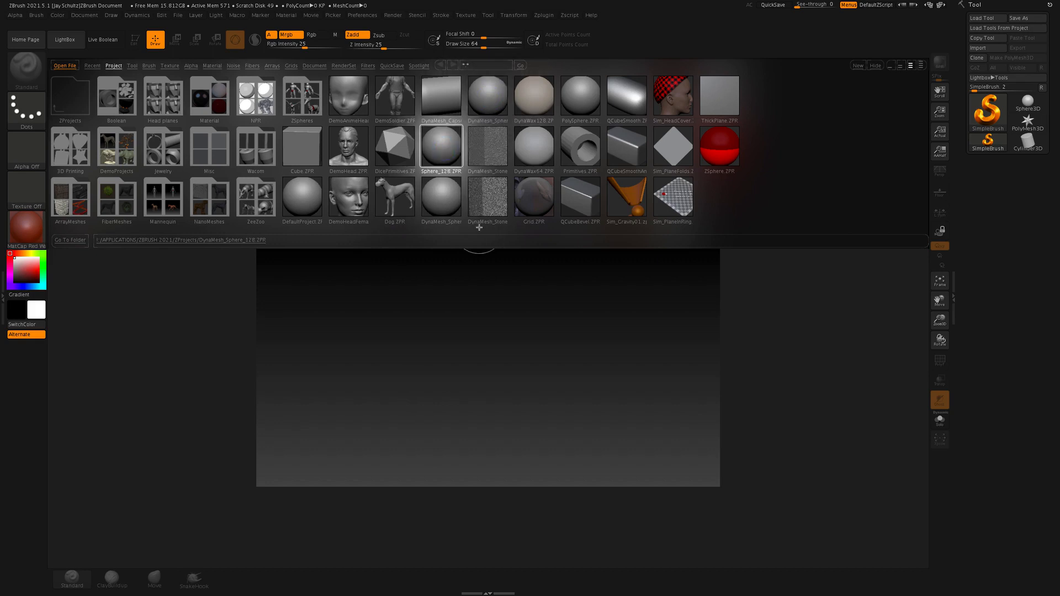
double_click(442, 146)
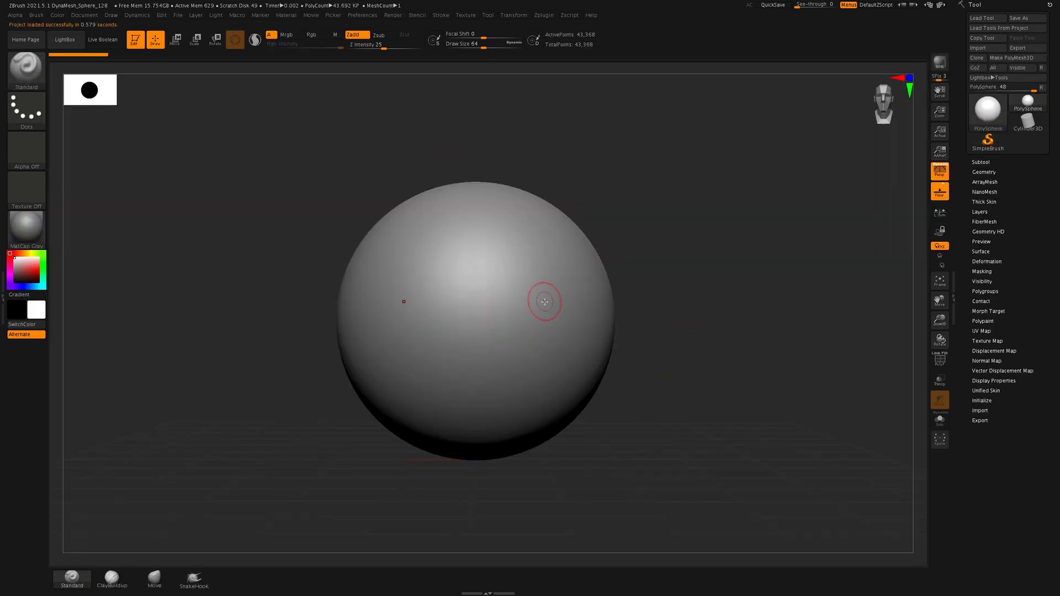
Show the DynaMesh settings in the sphere's geometry options and turn on the polyframe wireframe display
left_click(518, 16)
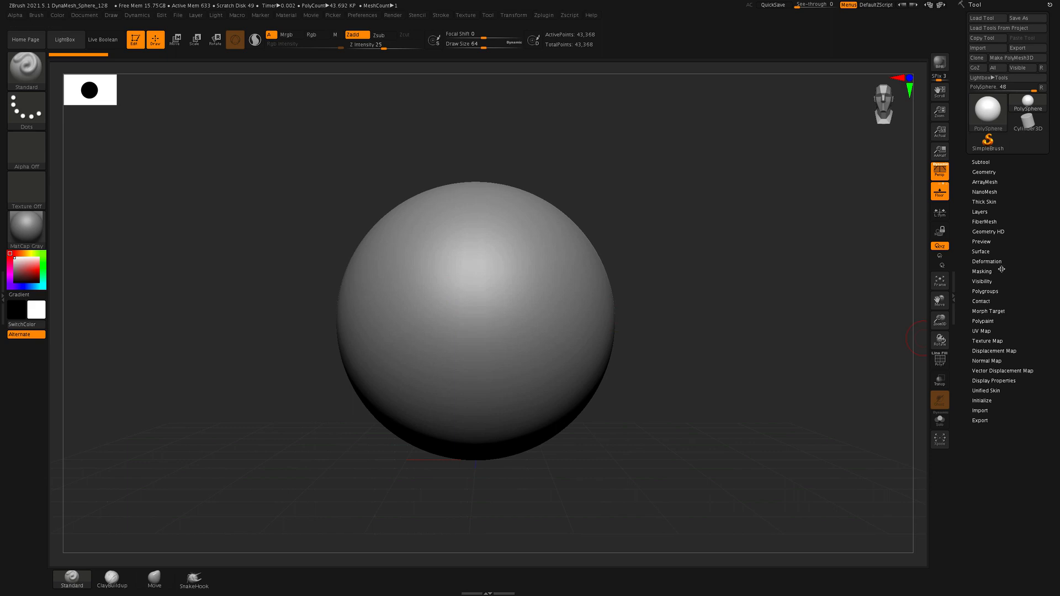
left_click(984, 172)
left_click(975, 310)
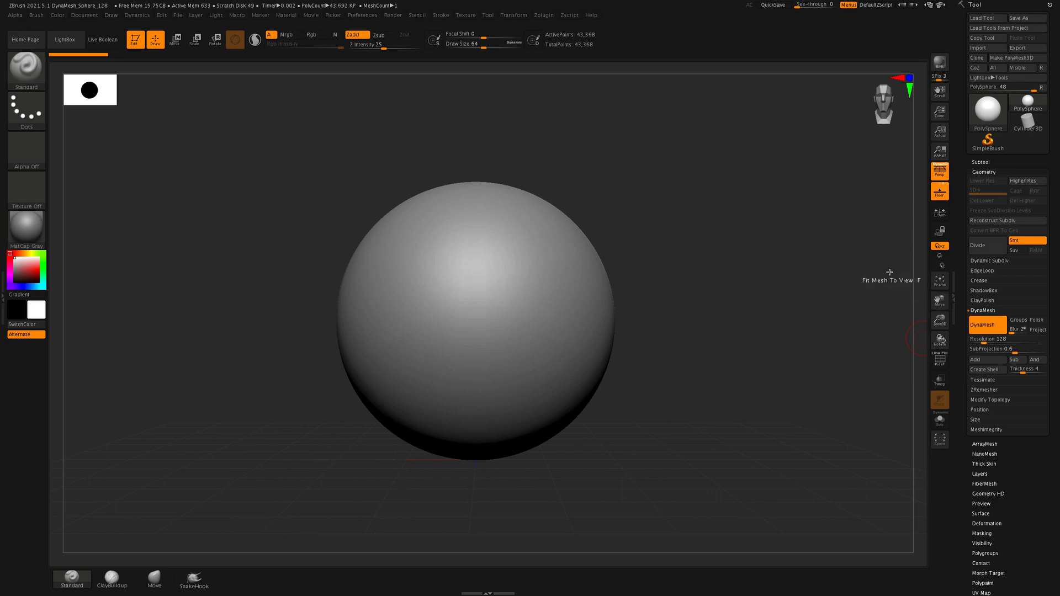
left_click(940, 360)
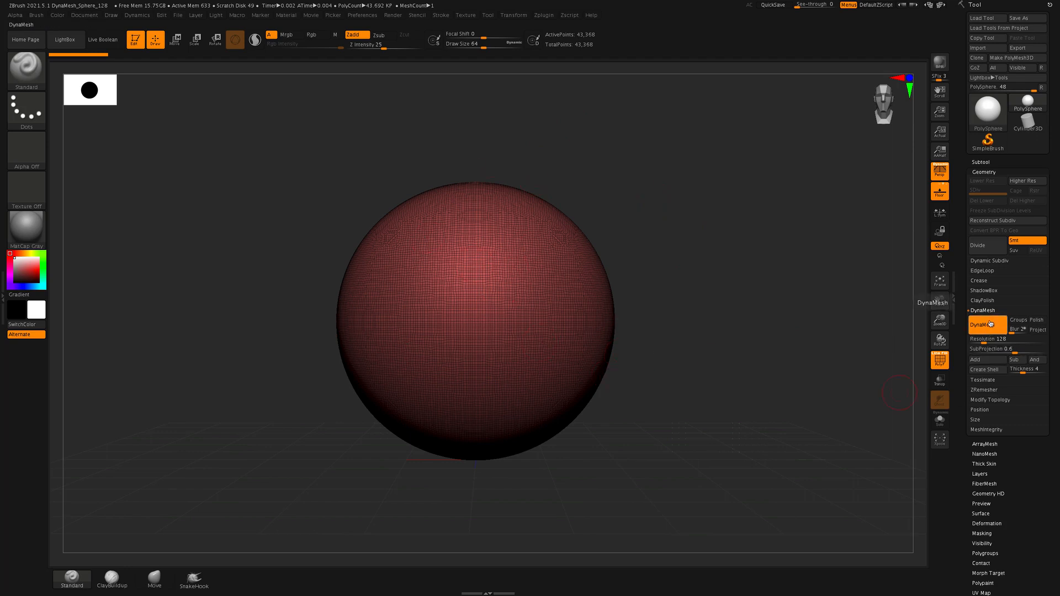
Set the DynaMesh resolution to 64 and remesh the sphere with it
left_click(988, 327)
left_click(982, 343)
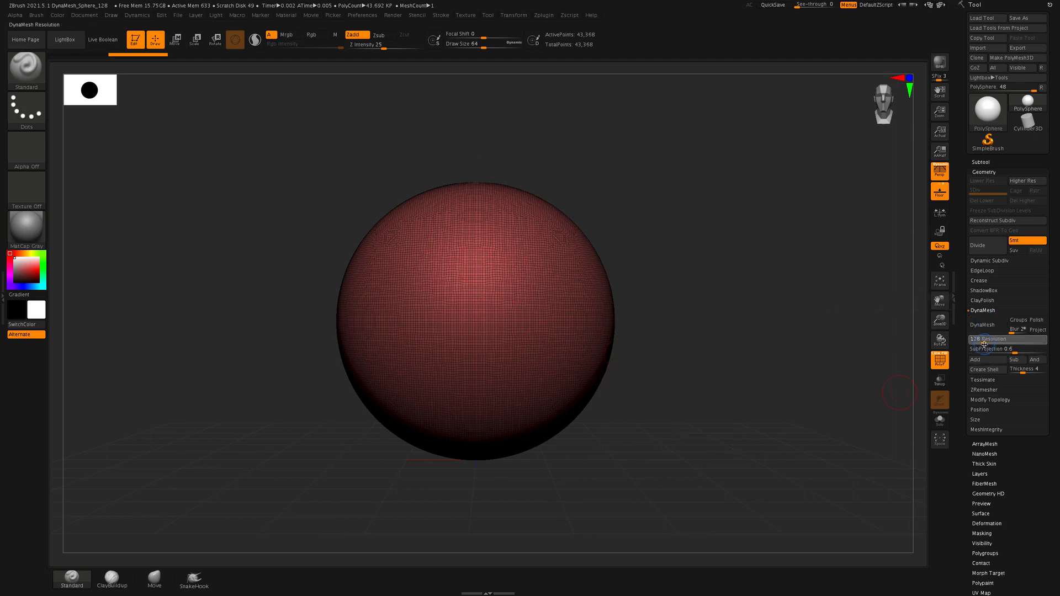
type("96")
left_click(974, 346)
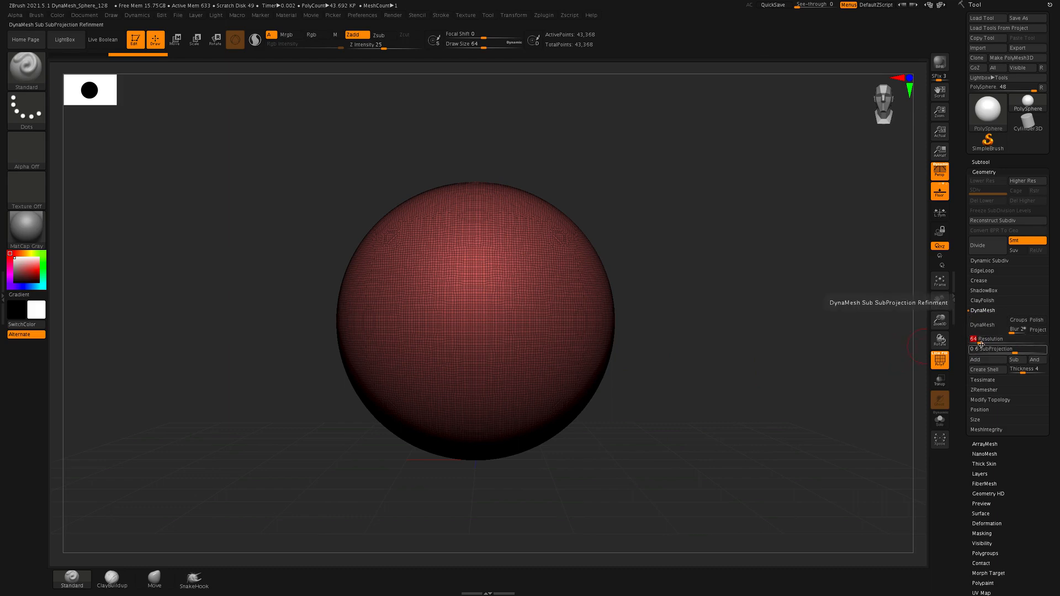
left_click(982, 325)
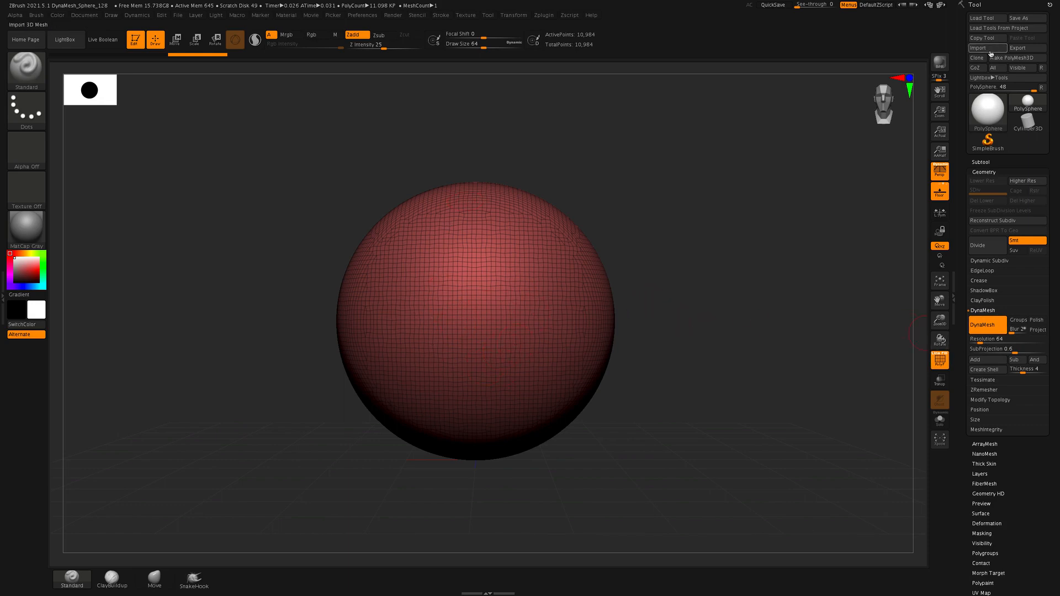
Turn DynaMesh off, re-enter a resolution of 64 and reapply it to the sphere
left_click(992, 327)
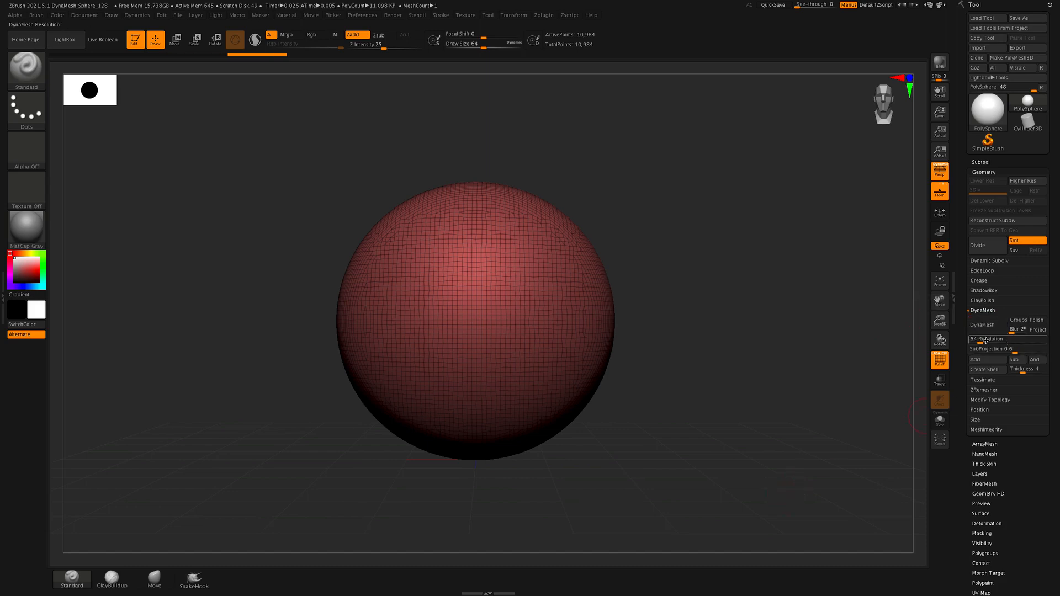
left_click(978, 341)
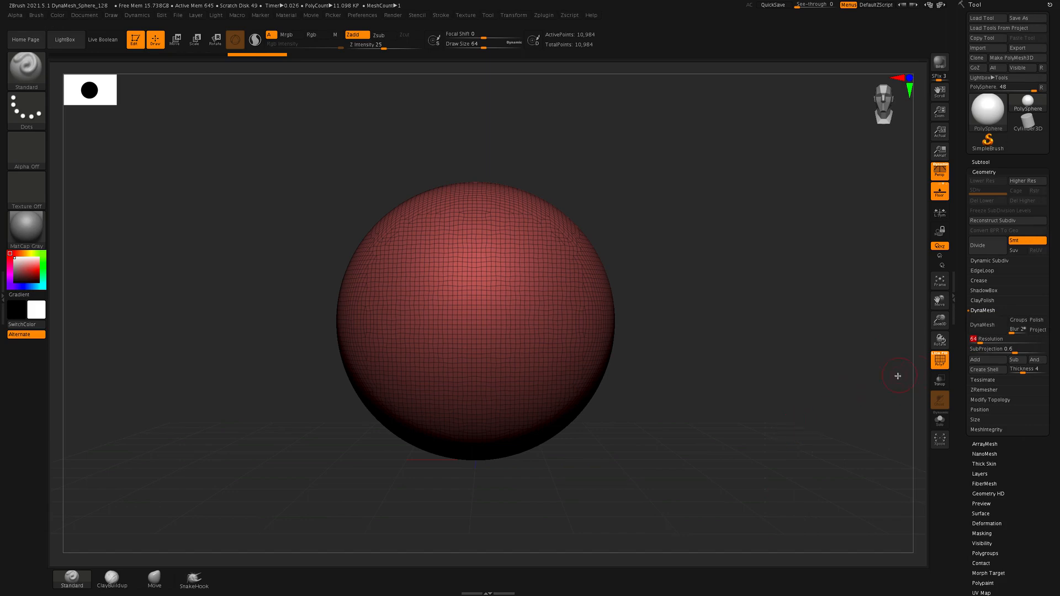
type("64")
left_click(985, 326)
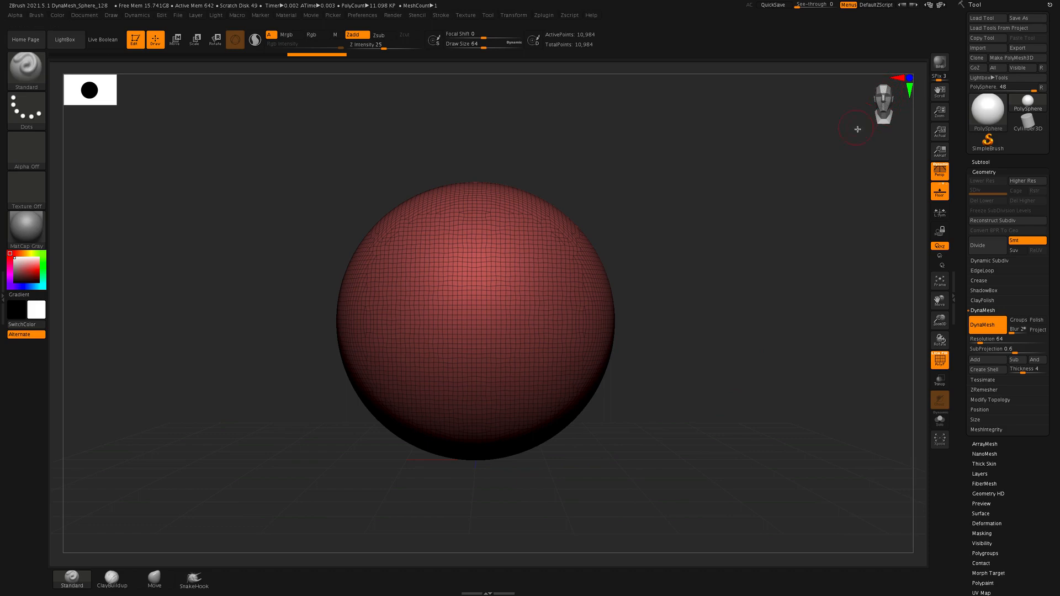
left_click_drag(781, 213, 684, 129)
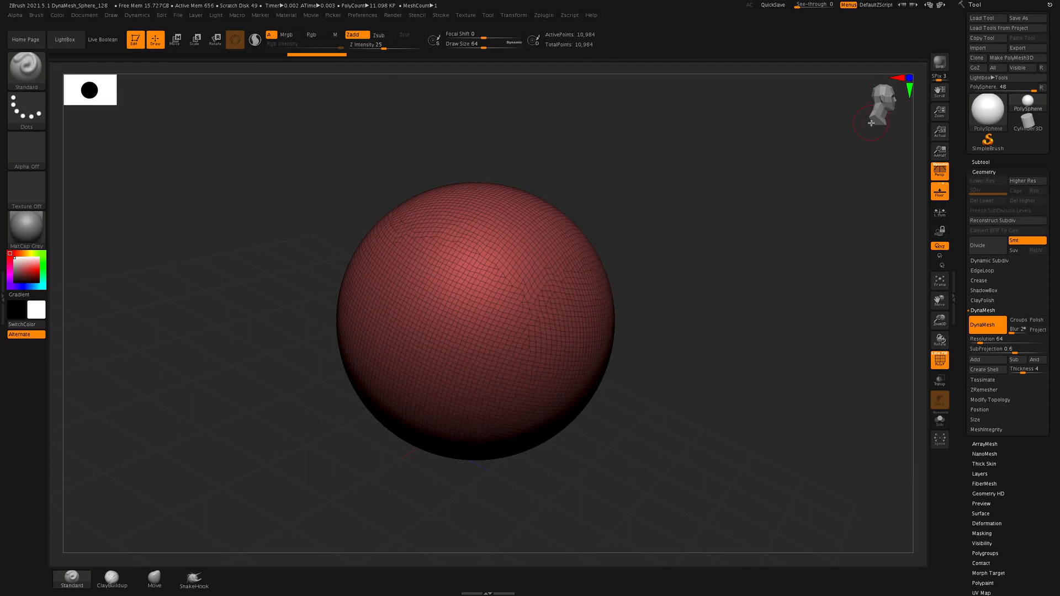
left_click_drag(886, 100, 873, 103)
left_click_drag(757, 368, 580, 381)
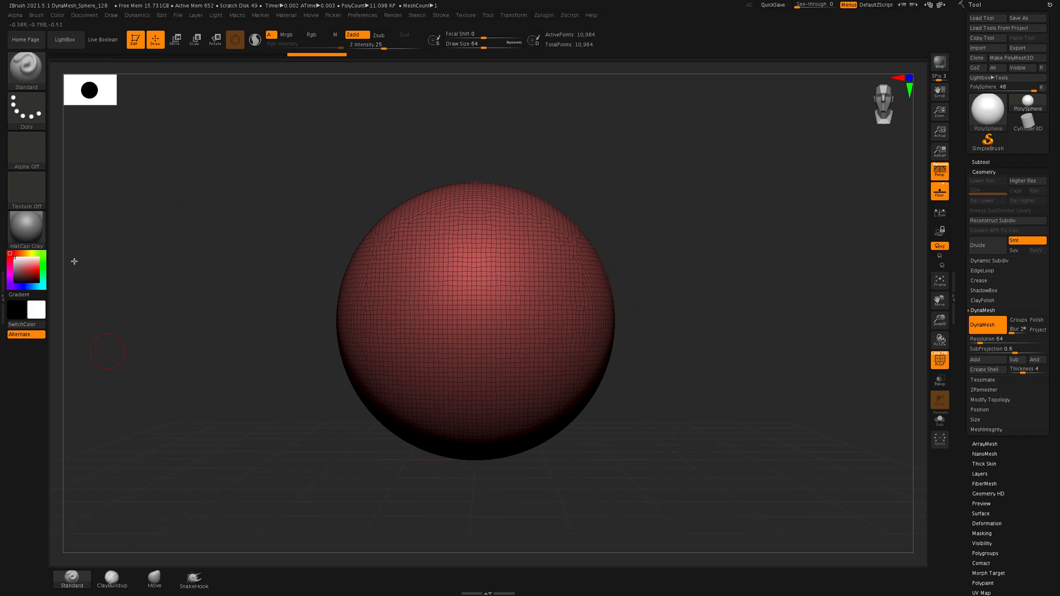
Choose the Move brush and enlarge its draw size to about 510
left_click(26, 67)
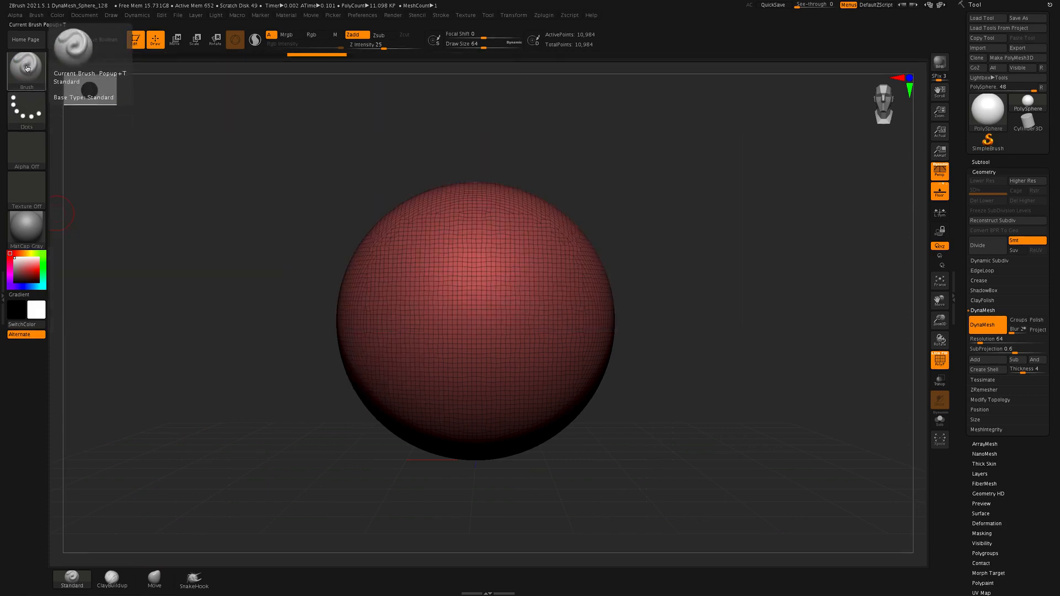
key("b")
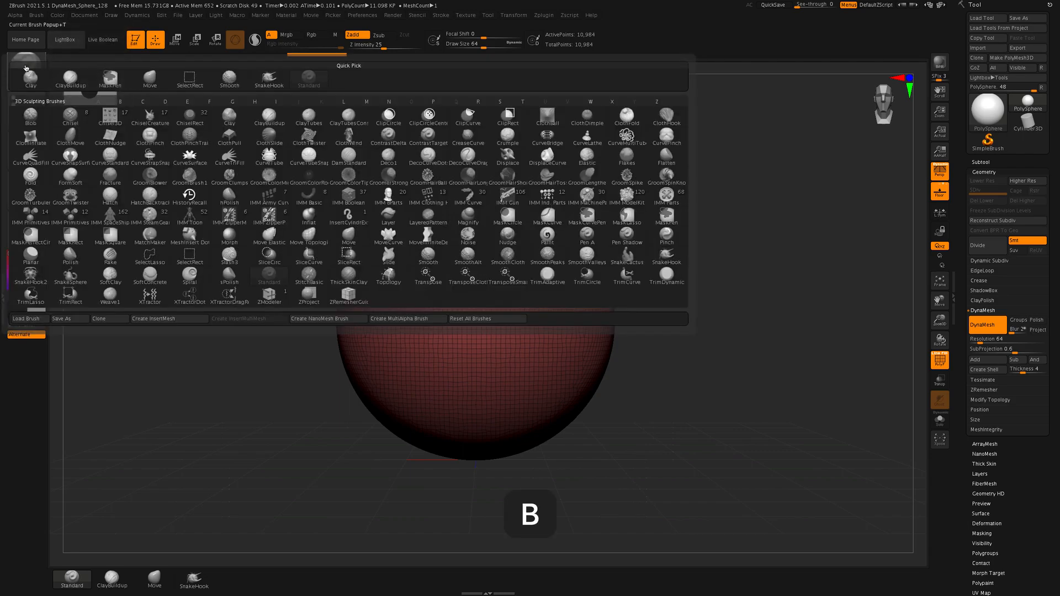
key("m")
key("v")
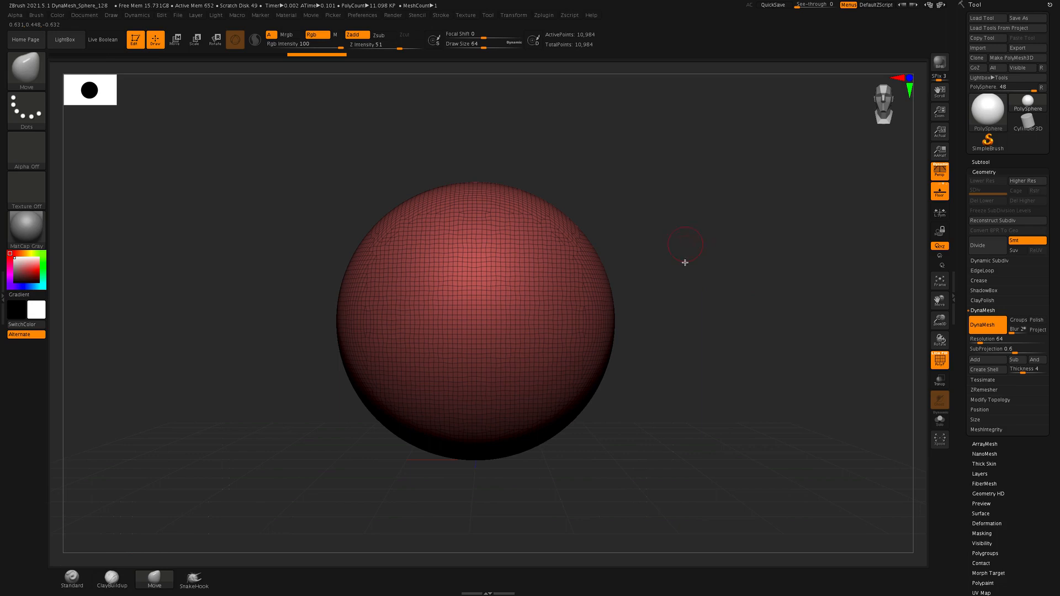
key("s")
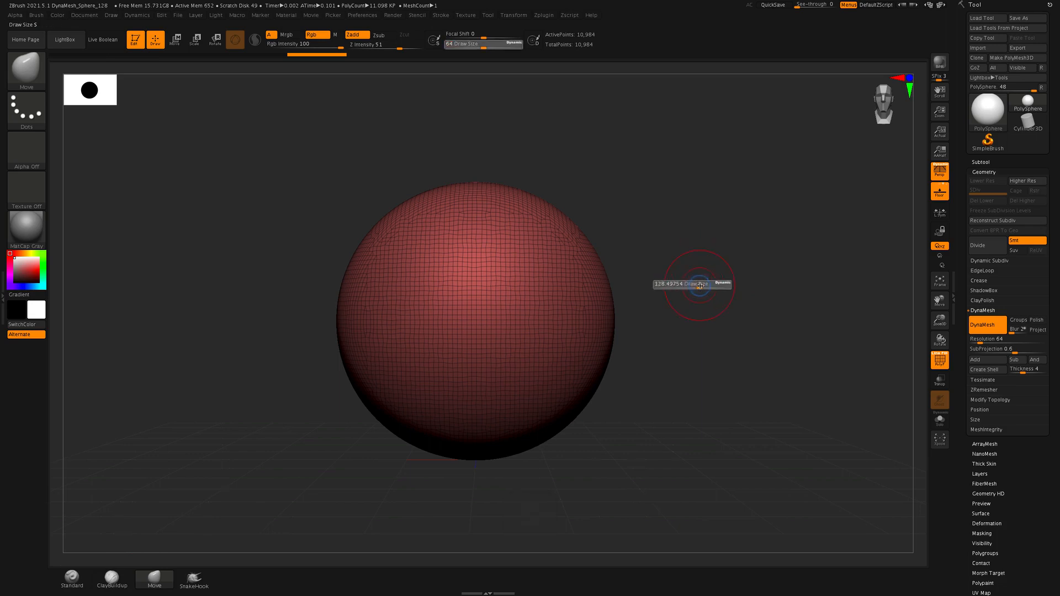
mouse_move(707, 289)
left_mouse_down()
mouse_move(733, 296)
mouse_move(713, 299)
mouse_move(728, 303)
mouse_move(710, 308)
mouse_move(728, 307)
mouse_move(719, 309)
left_mouse_up()
key("s")
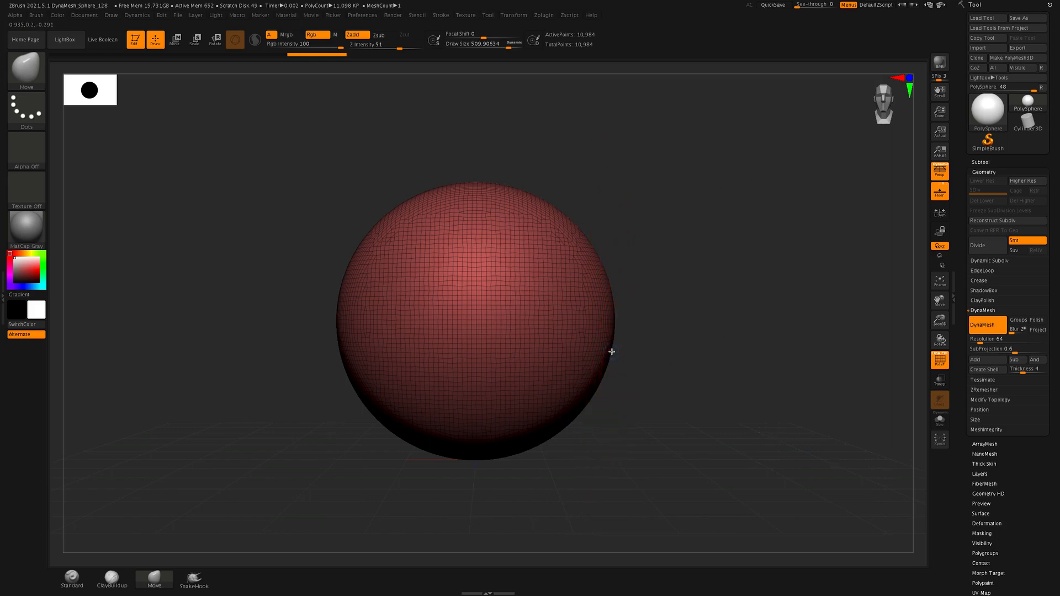
Shape the sphere into a rough head by narrowing the sides, raising the crown, widening the upper skull and tapering the jaw
left_click_drag(612, 352, 589, 350)
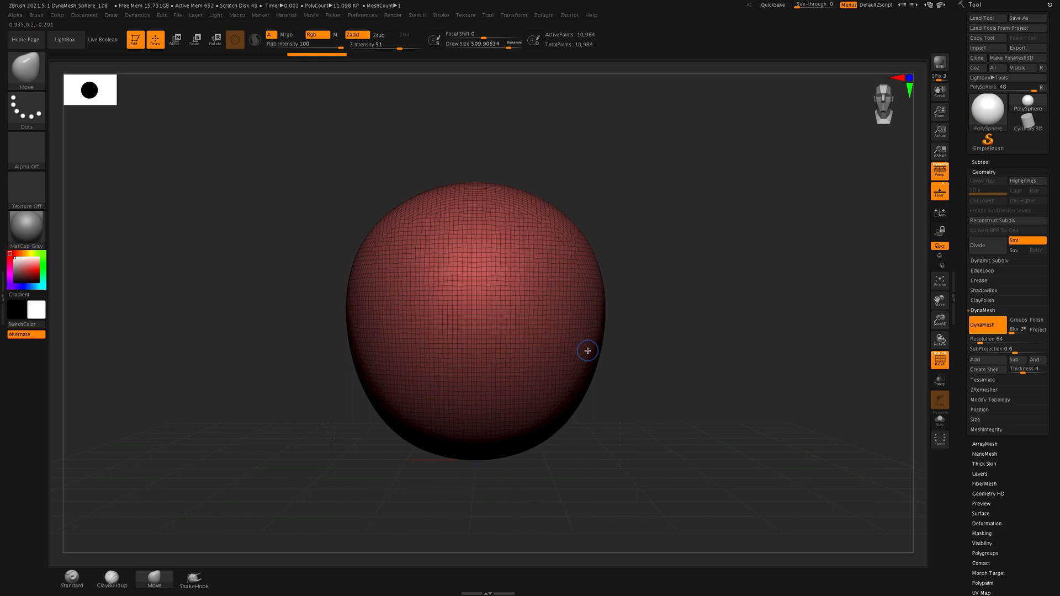
left_click_drag(564, 428, 559, 420)
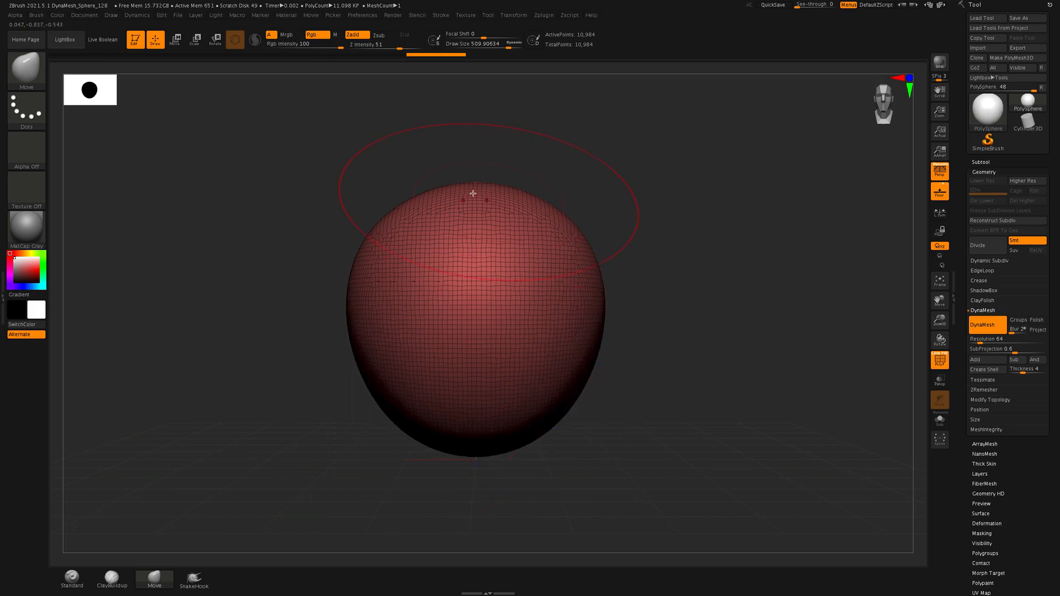
left_click_drag(478, 180, 475, 168)
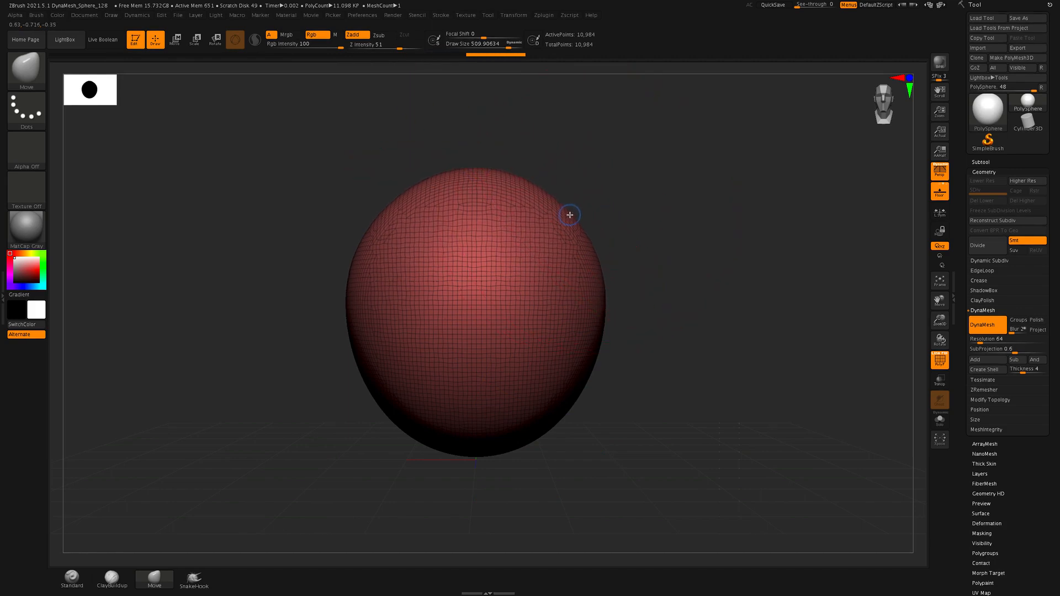
left_click_drag(568, 215, 595, 209)
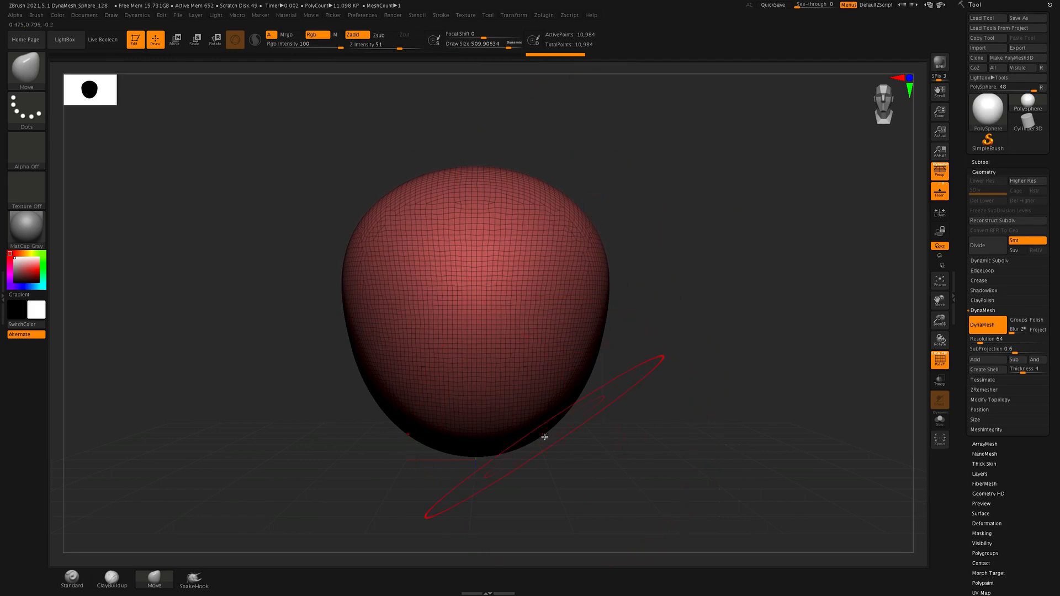
left_click_drag(539, 435, 525, 430)
Reduce the Move brush draw size to about 259 and pull the jaw corners outward
key("s")
left_click_drag(702, 358, 690, 359)
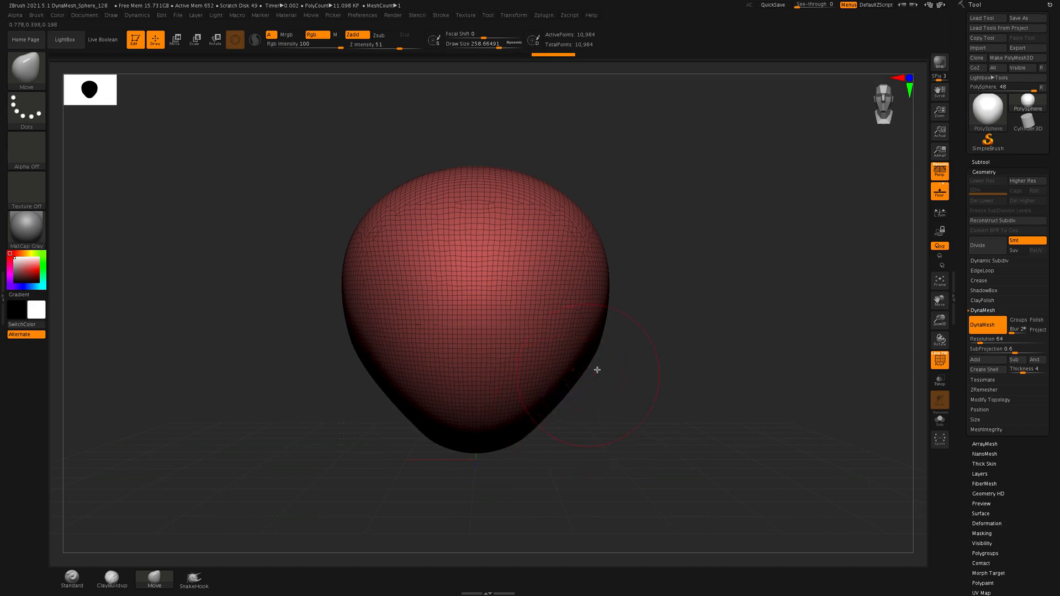
left_click_drag(587, 367, 603, 377)
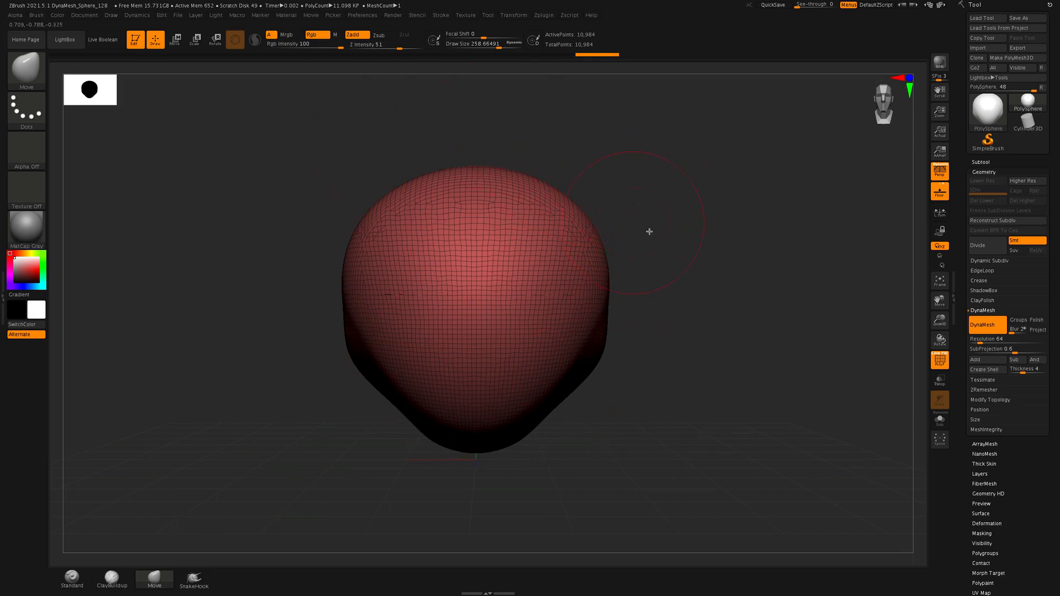
Set the Move brush draw size to about 396, then raise the crown and push the upper sides of the skull outward
key("s")
left_click_drag(741, 276, 749, 277)
left_click_drag(510, 171, 507, 150)
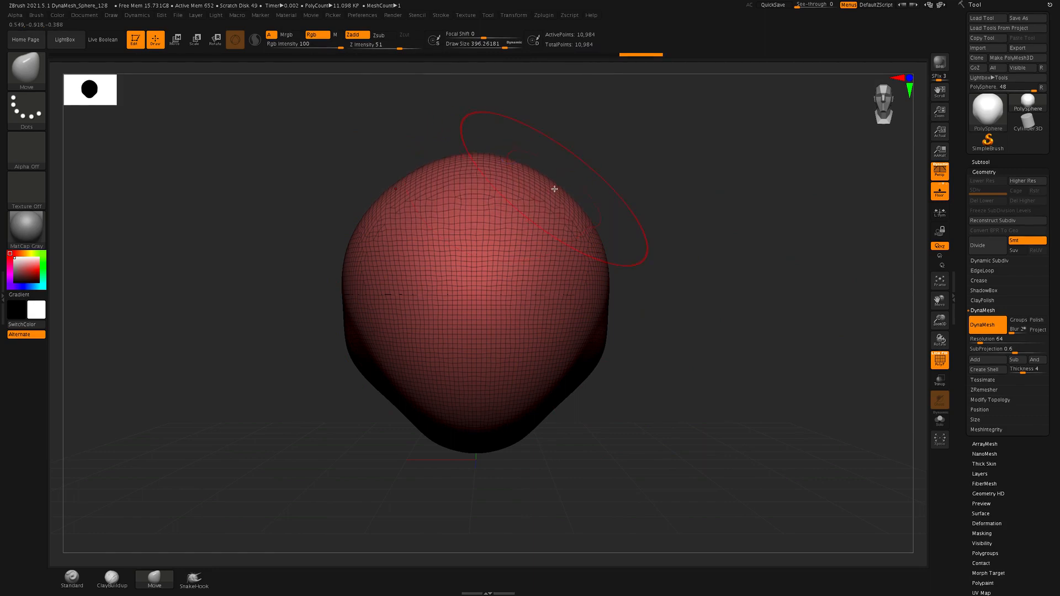
left_click_drag(558, 186, 578, 188)
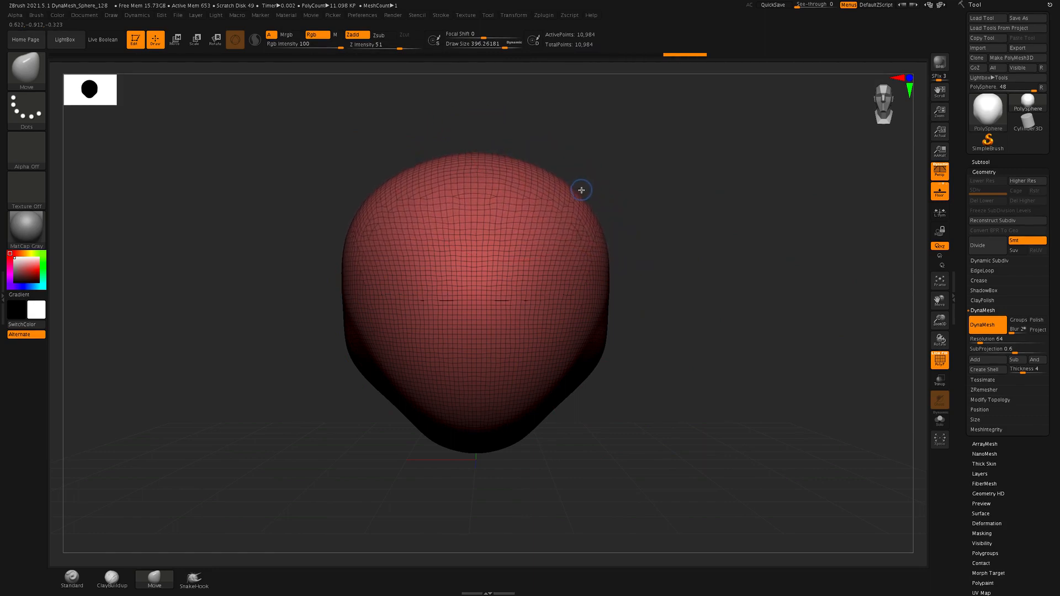
left_click_drag(583, 191, 583, 190)
Ease the jaw corners inward and adjust the lower part of the head with the Move brush
left_click_drag(779, 358, 731, 363)
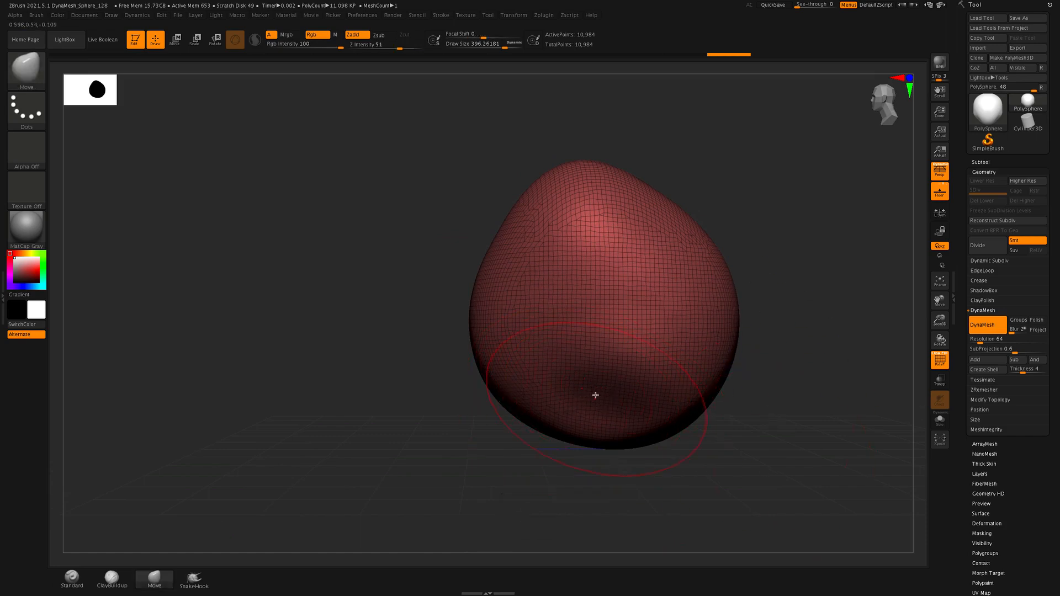
left_click_drag(793, 451, 757, 452)
key("f")
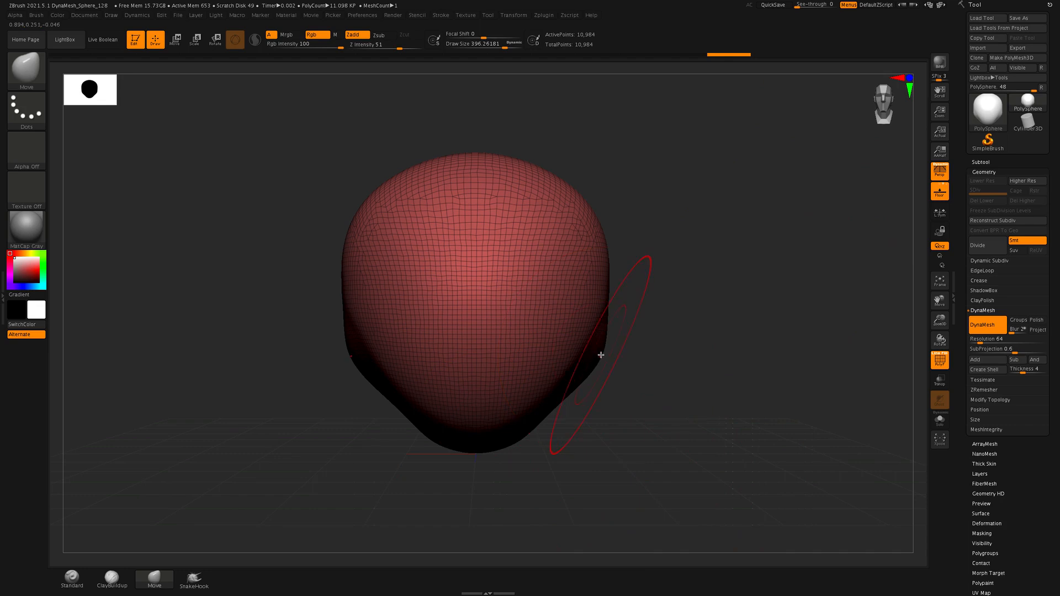
mouse_move(590, 350)
left_mouse_down()
mouse_move(648, 415)
mouse_move(618, 405)
mouse_move(631, 416)
mouse_move(608, 421)
left_mouse_up()
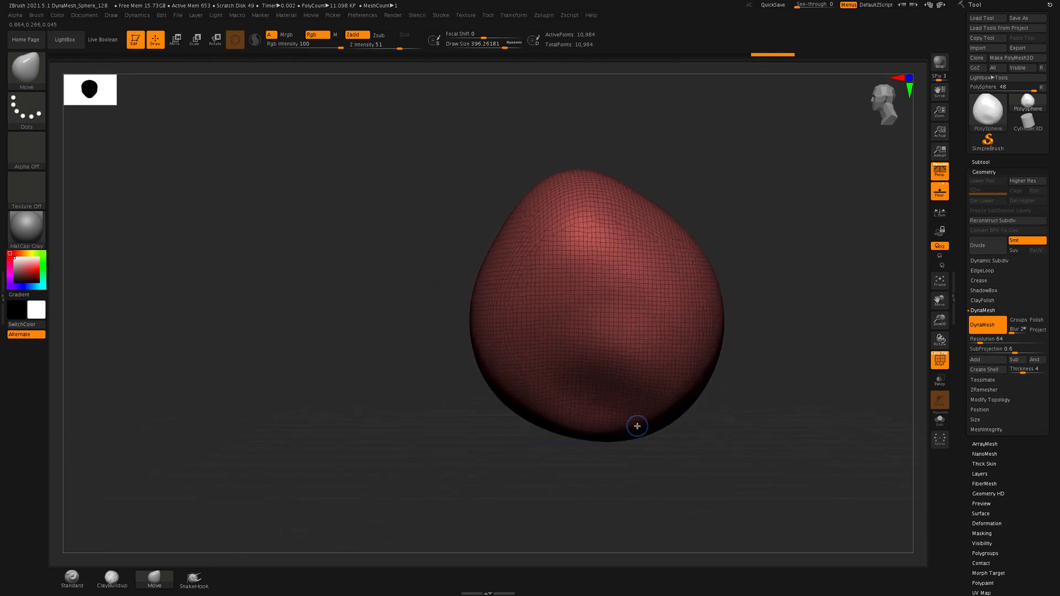
left_click_drag(637, 426, 637, 426, "shift")
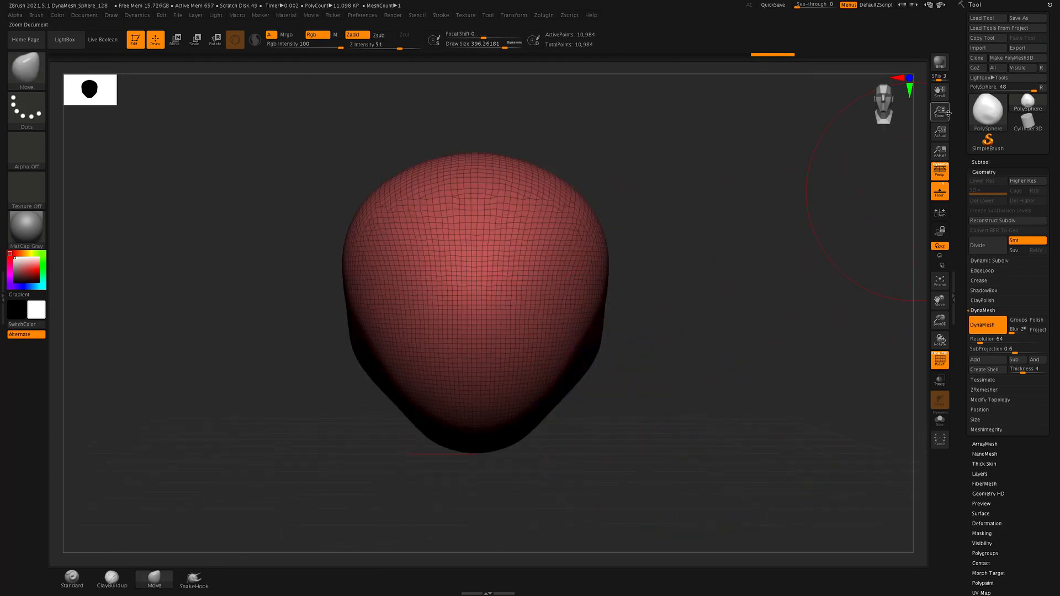
Centre the head in side view and turn off perspective
left_click_drag(784, 328, 745, 329)
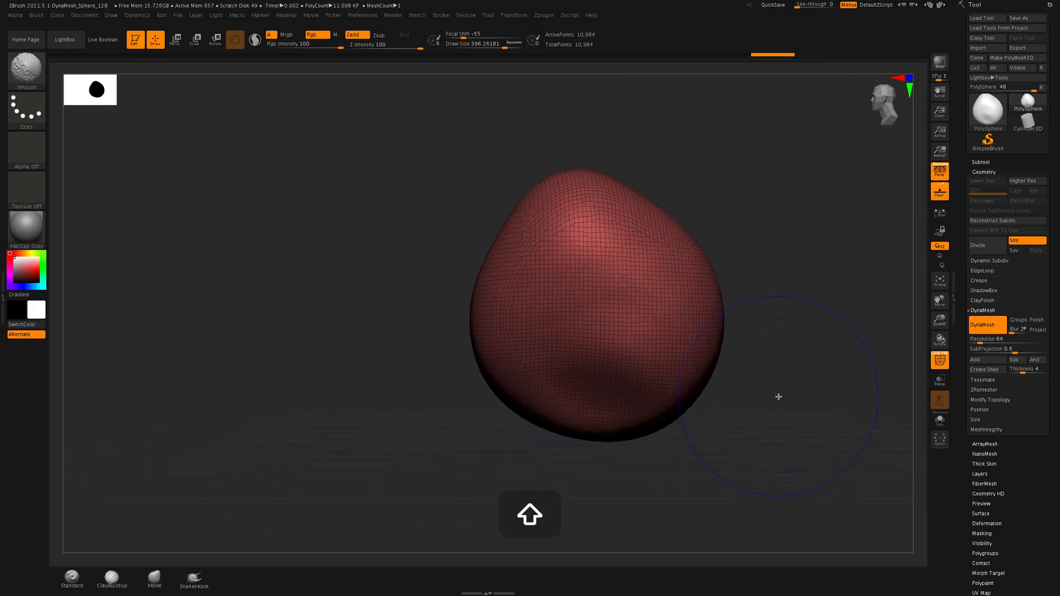
left_click_drag(782, 398, 685, 384, "alt")
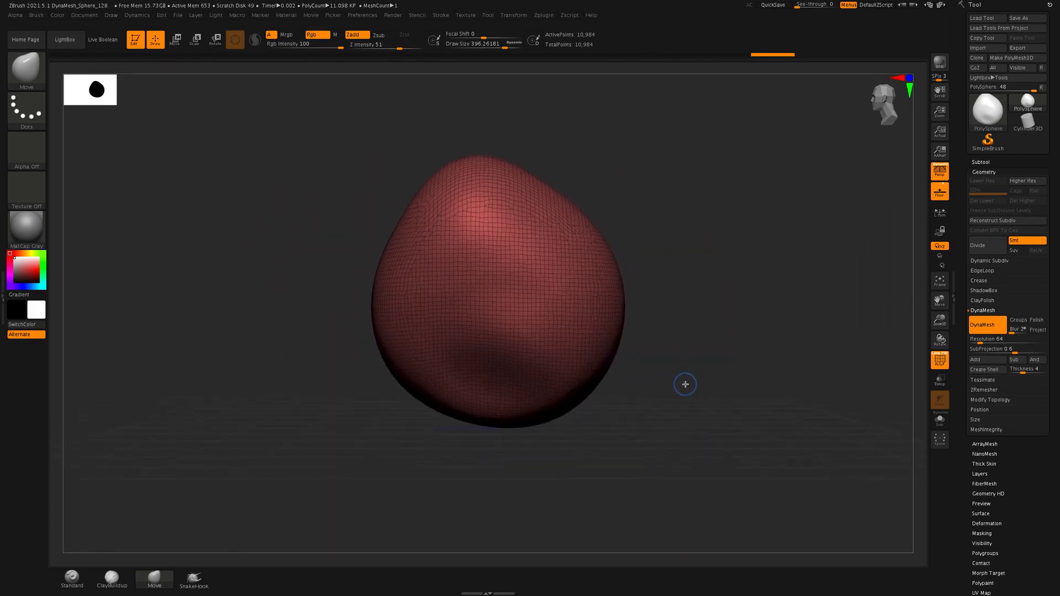
left_click(939, 172)
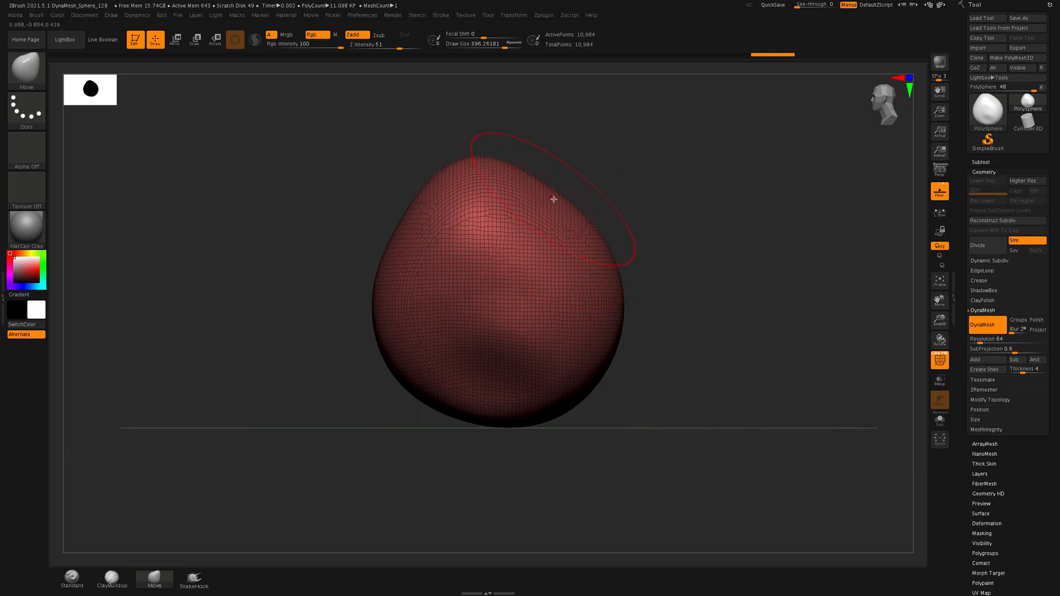
Shape the side profile with the Move brush, pulling the skull's back and the face outward and extending the chin downward
left_click_drag(566, 199, 585, 193)
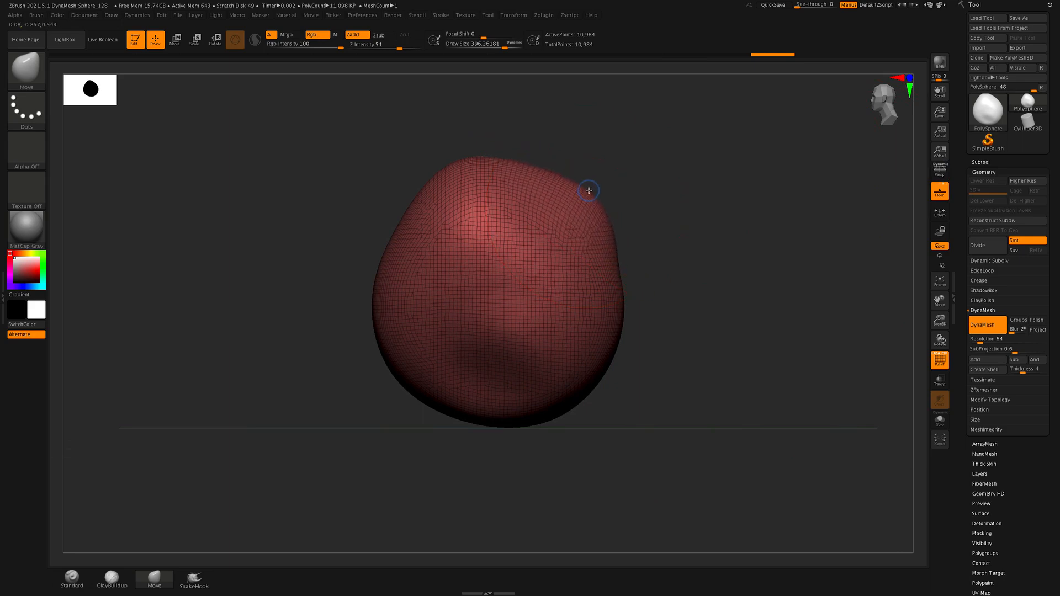
left_click_drag(610, 249, 640, 261)
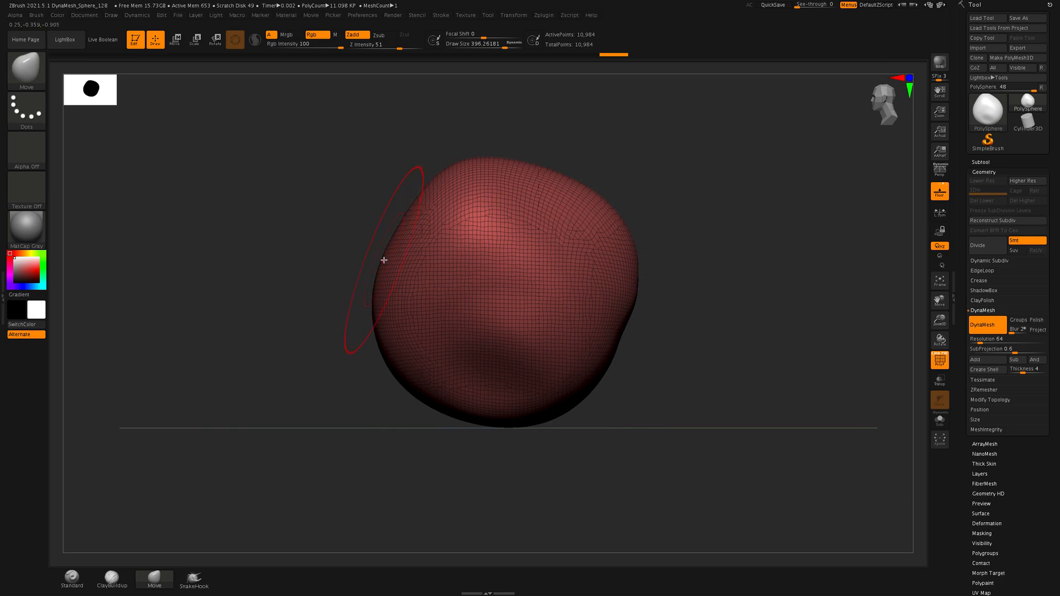
left_click_drag(382, 260, 373, 261)
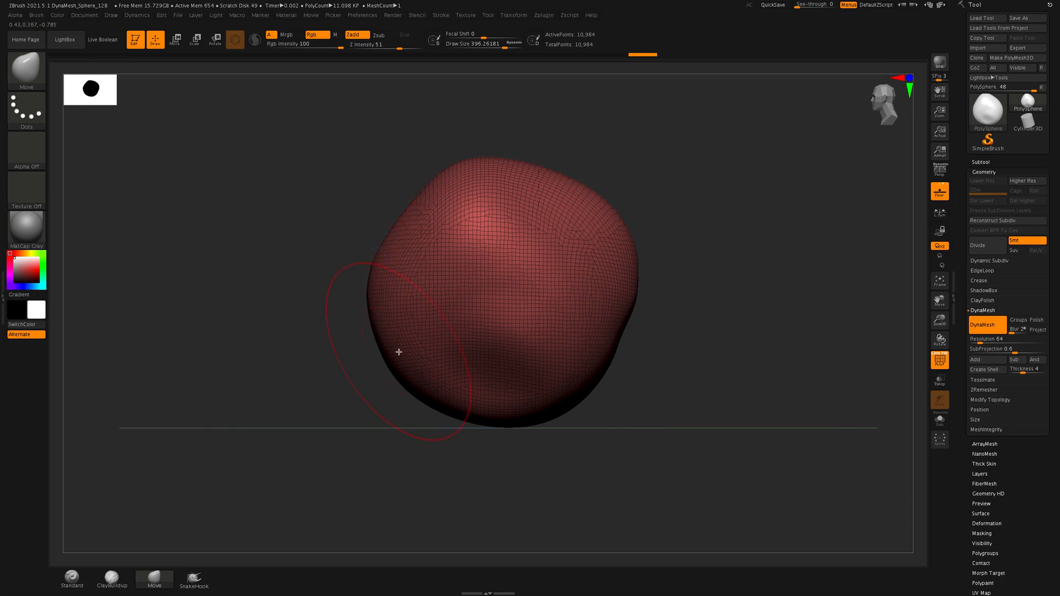
left_click_drag(382, 357, 367, 366)
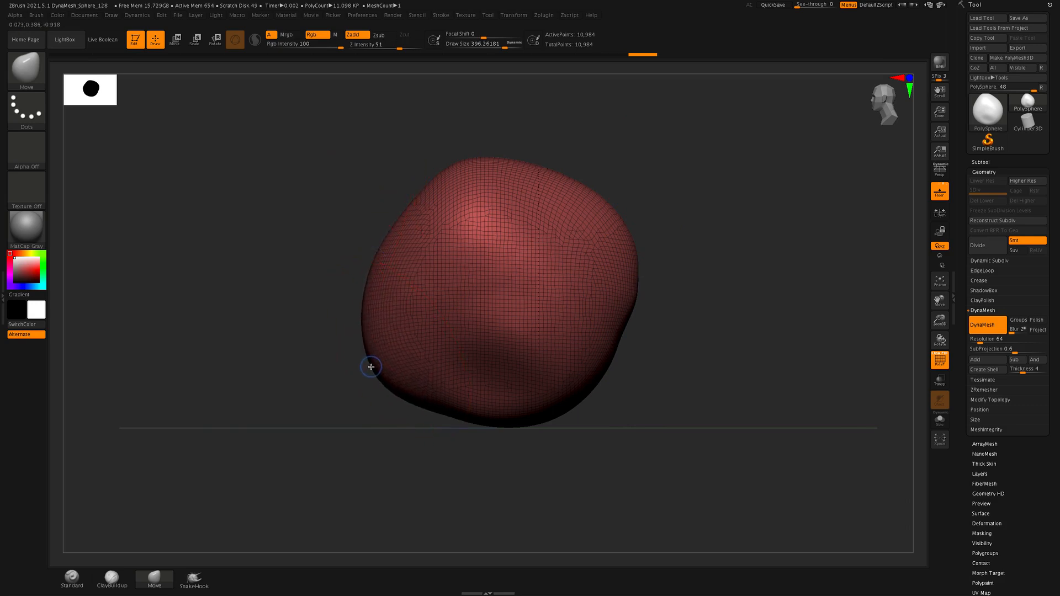
left_click_drag(420, 410, 404, 456)
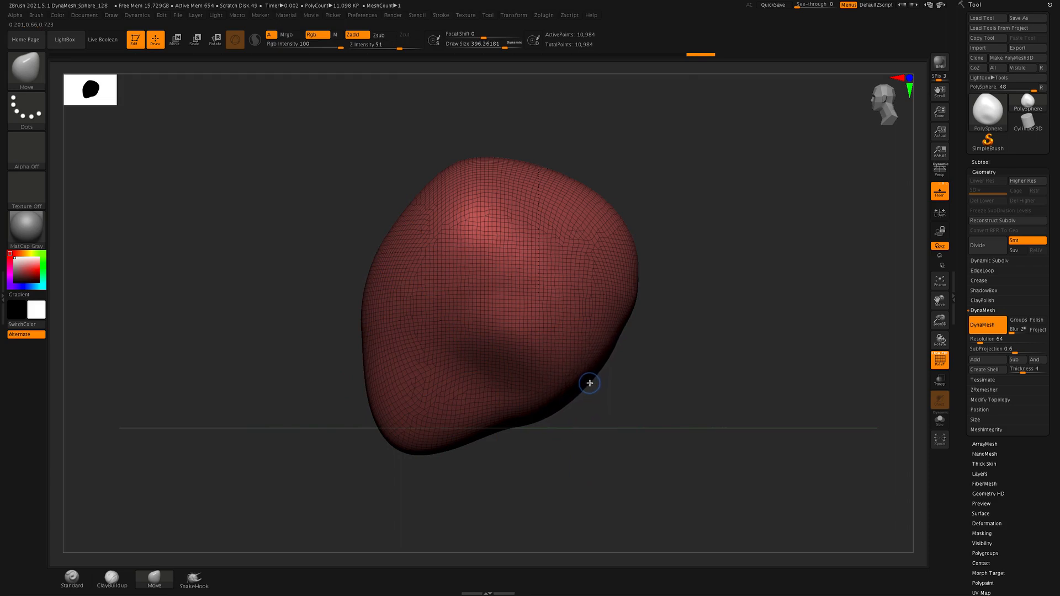
mouse_move(585, 376)
left_mouse_down()
mouse_move(546, 415)
mouse_move(530, 407)
left_mouse_up()
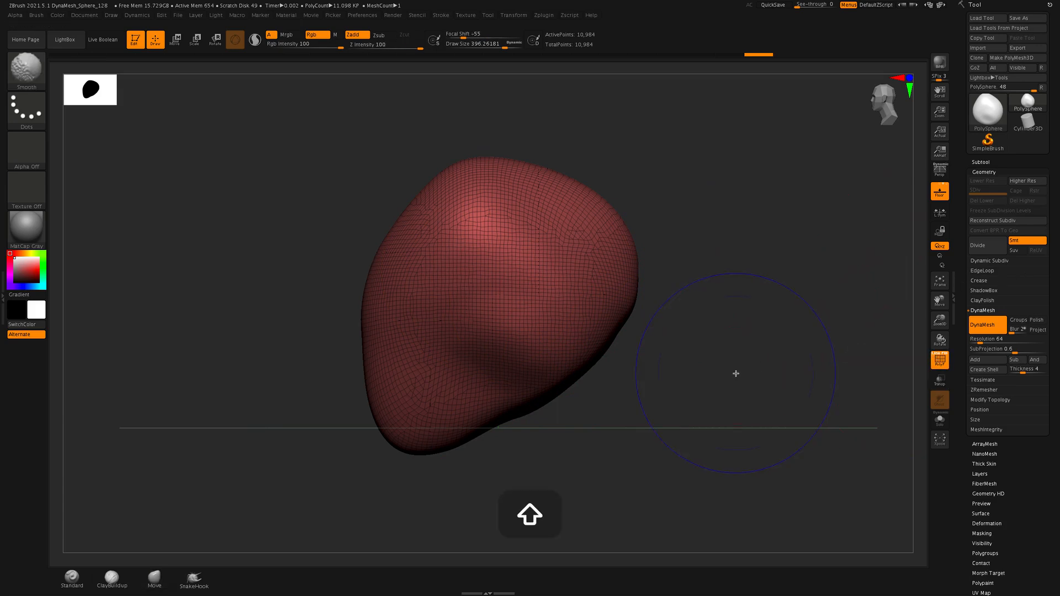
Hide the wireframe, and use the Move brush to round out the crown and back of the skull and raise the underside
key("shift+f")
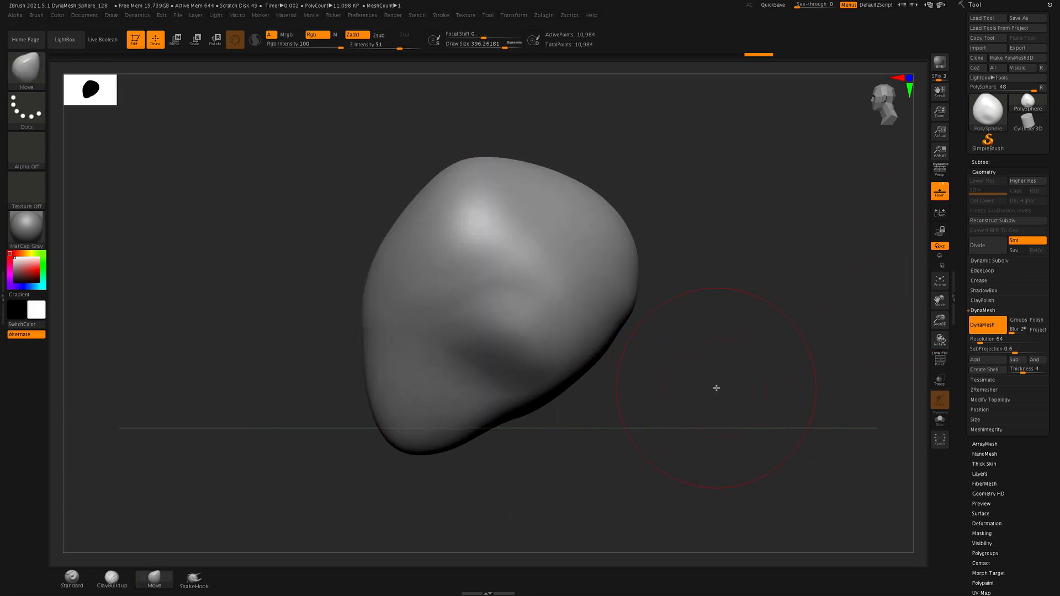
mouse_move(717, 388)
left_mouse_down()
mouse_move(758, 388)
mouse_move(713, 387)
left_mouse_up()
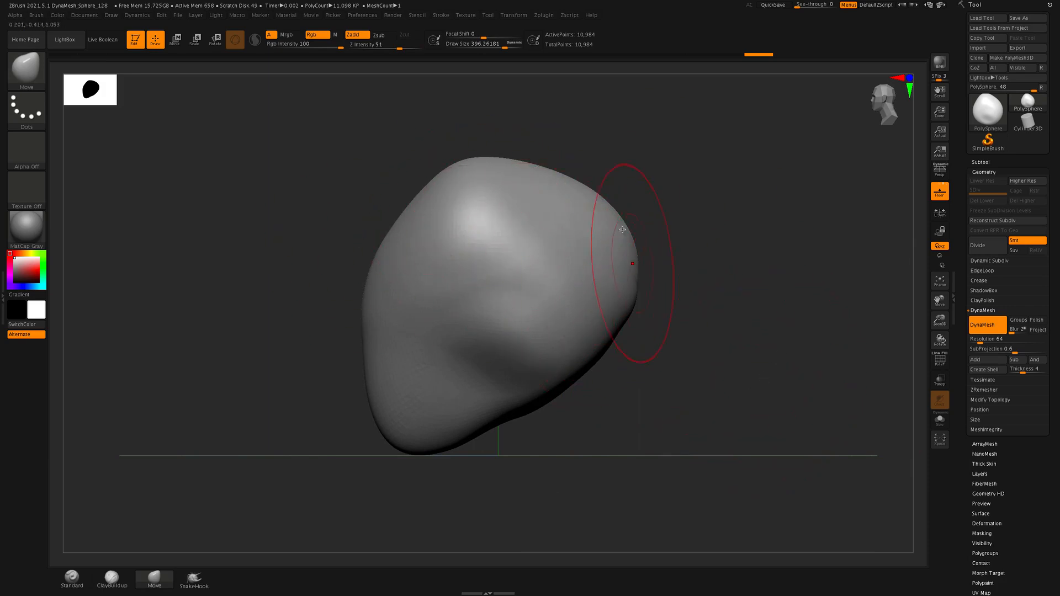
left_click_drag(546, 170, 556, 158)
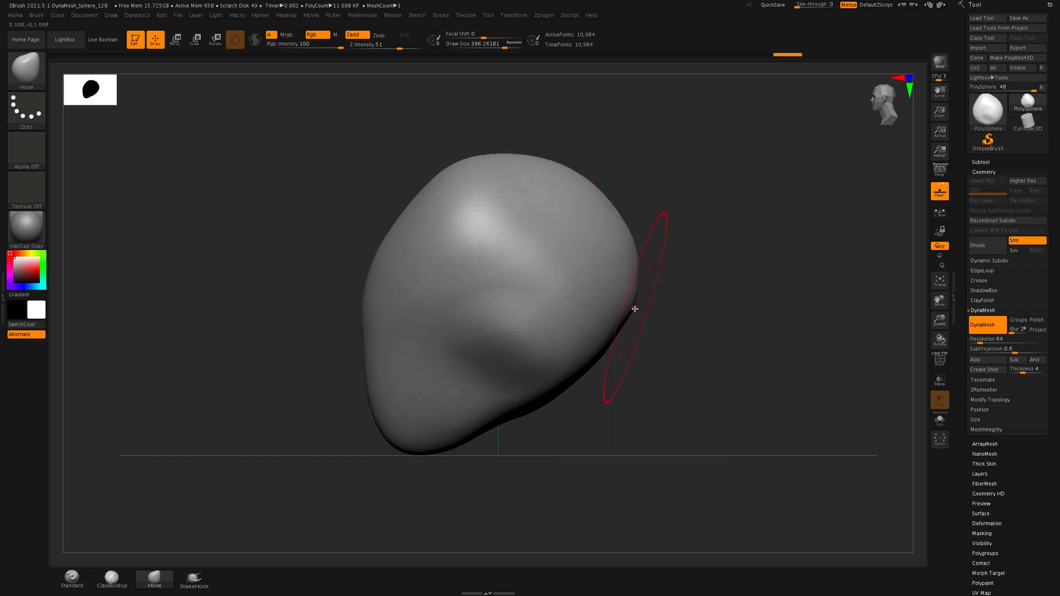
left_click_drag(627, 318, 630, 323)
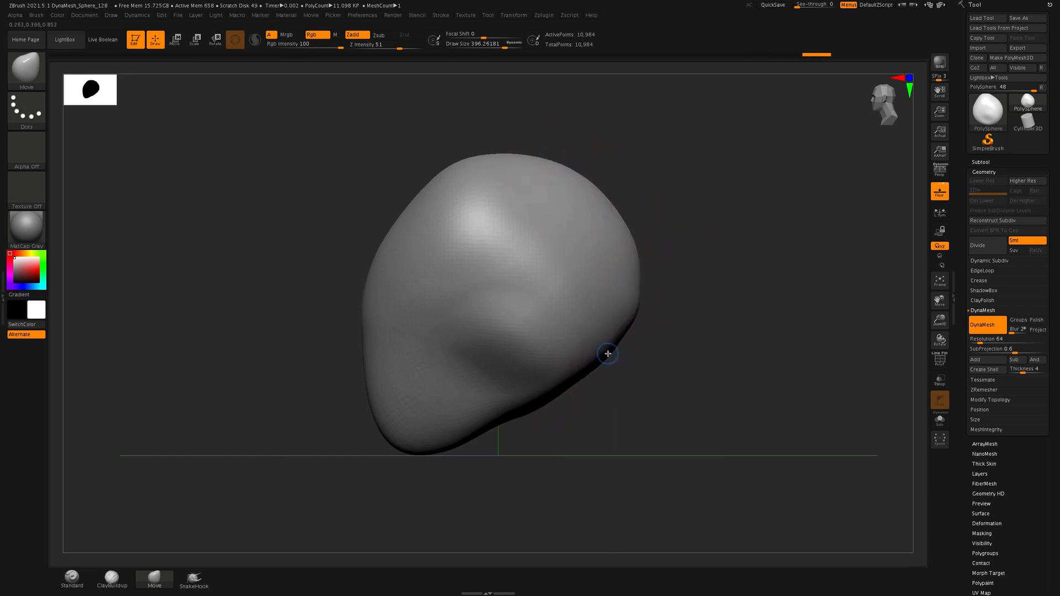
left_click_drag(612, 359, 613, 362)
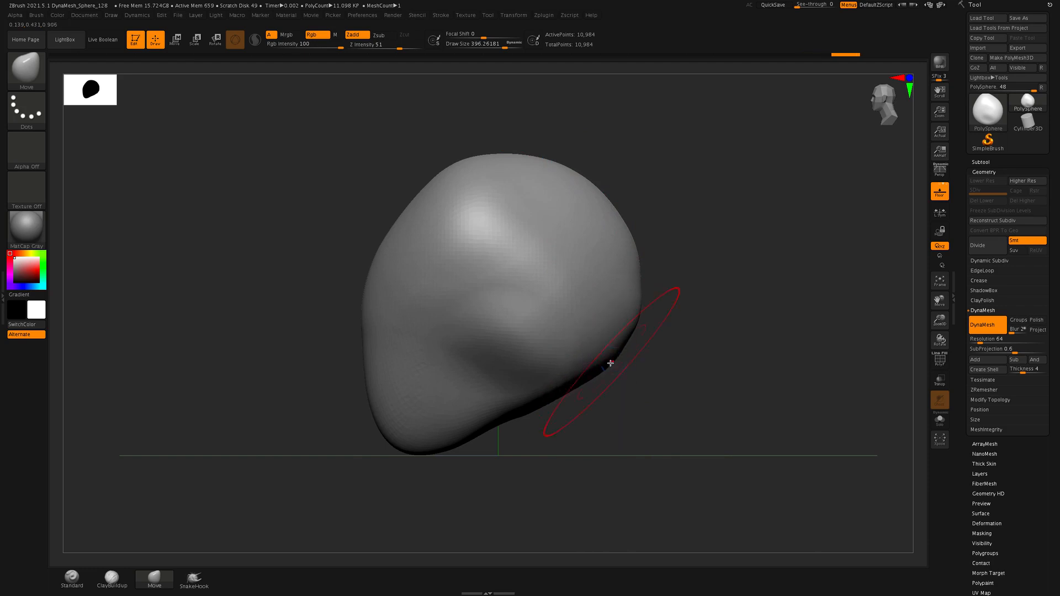
left_click_drag(536, 416, 535, 398)
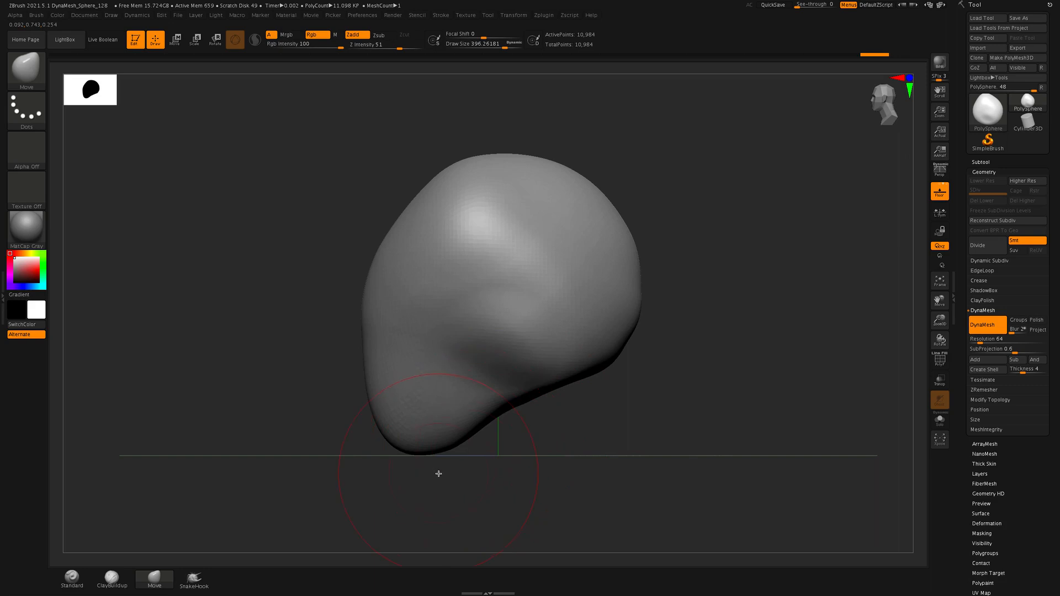
Push the chin down and forward with the Move brush, and pull the brow and forehead forward
left_click_drag(445, 448, 448, 460)
left_click_drag(372, 413, 354, 411)
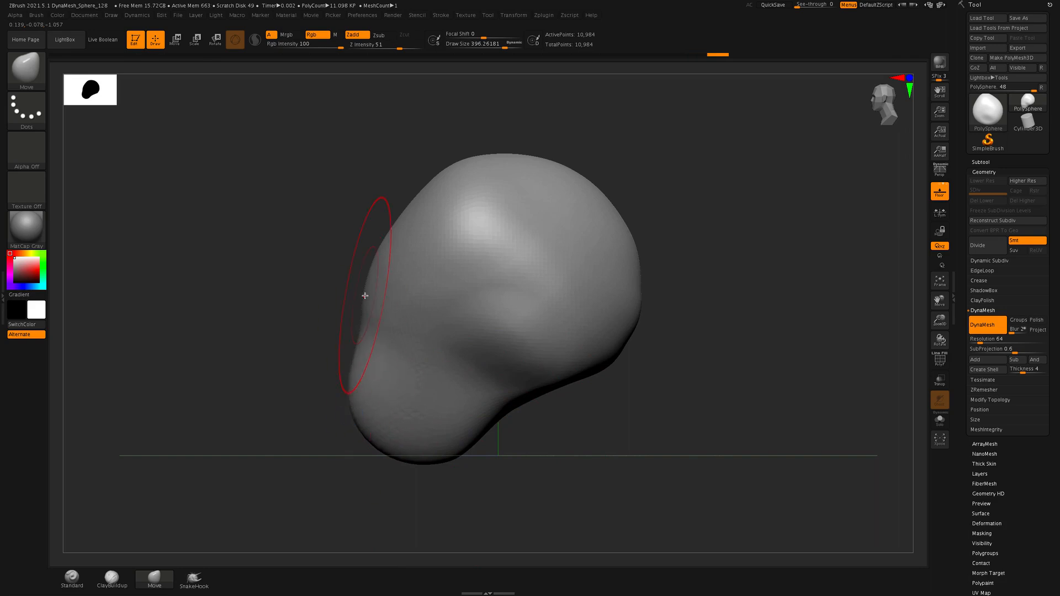
left_click_drag(365, 293, 341, 307)
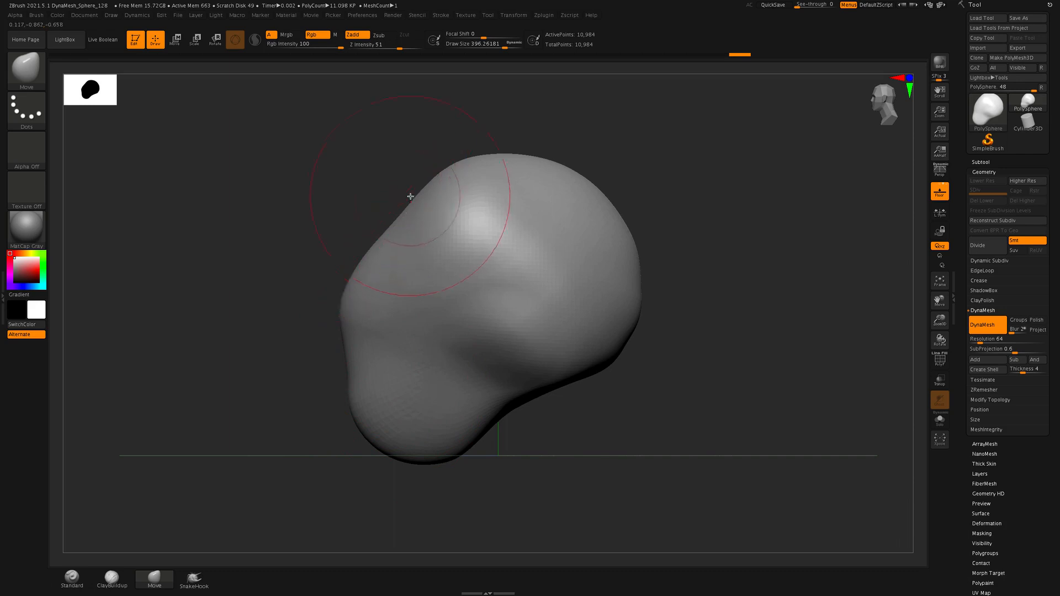
left_click_drag(403, 213, 374, 208)
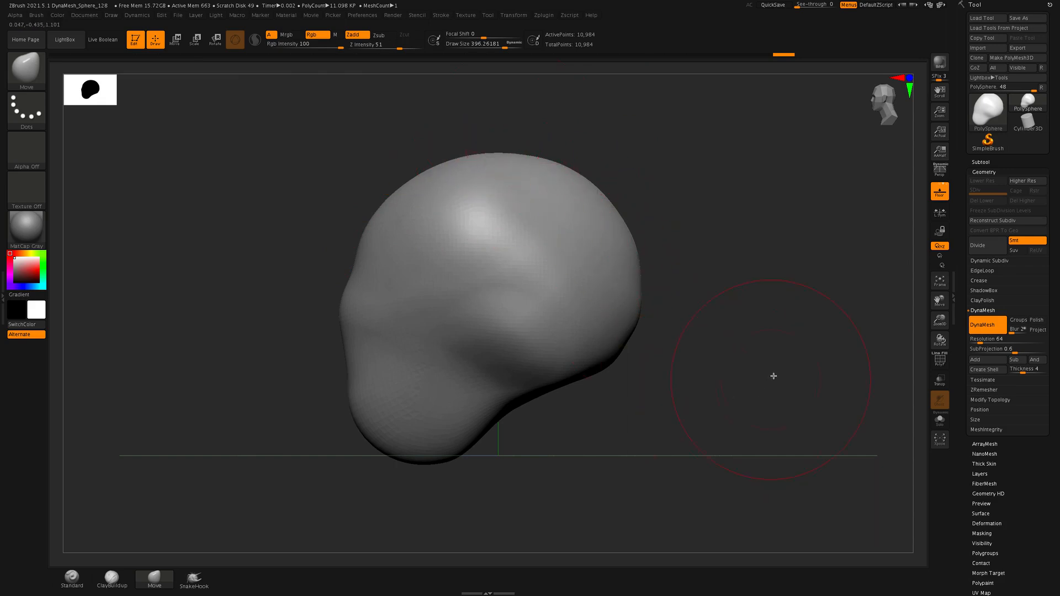
Try smoothing the forehead and brow from the side view, and undo the smoothing
left_click_drag(775, 407, 736, 403)
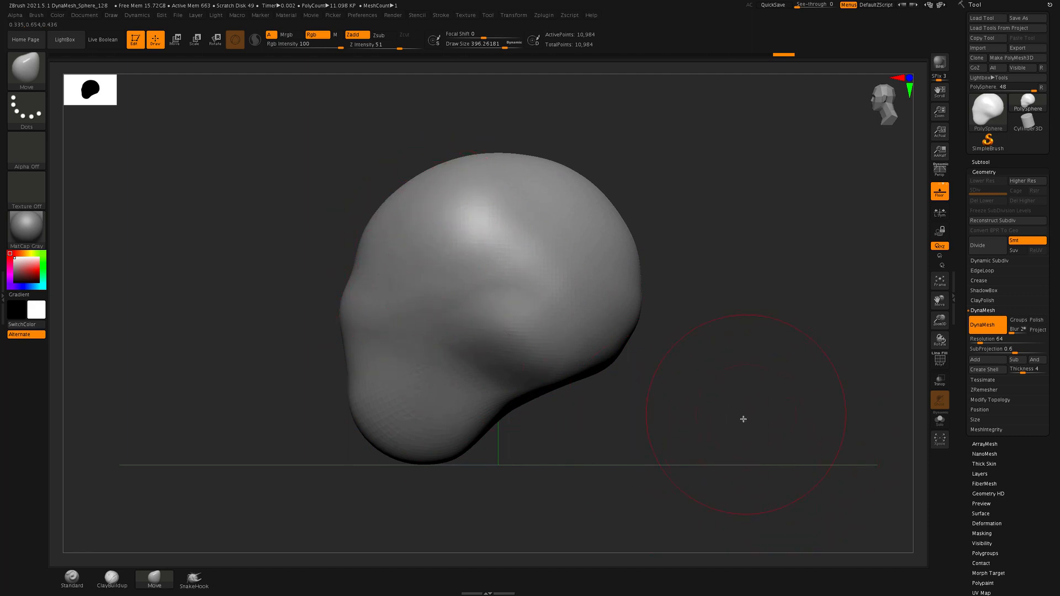
mouse_move(743, 419)
left_mouse_down()
mouse_move(797, 425)
mouse_move(757, 395)
mouse_move(800, 392)
mouse_move(731, 371)
left_mouse_up()
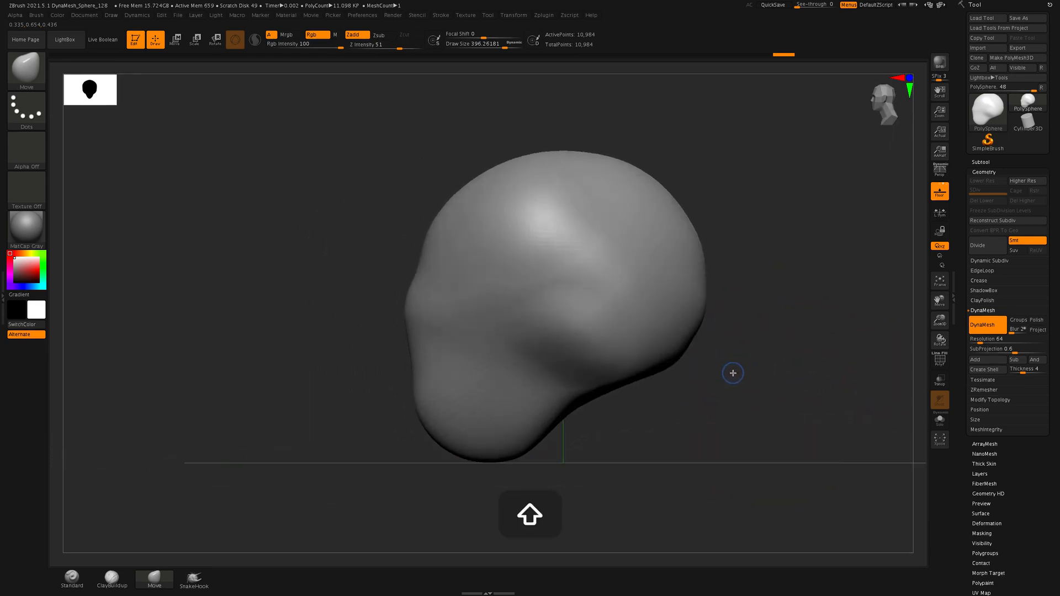
mouse_move(788, 407)
left_mouse_down("shift")
mouse_move(764, 409)
mouse_move(788, 404)
left_mouse_up("shift")
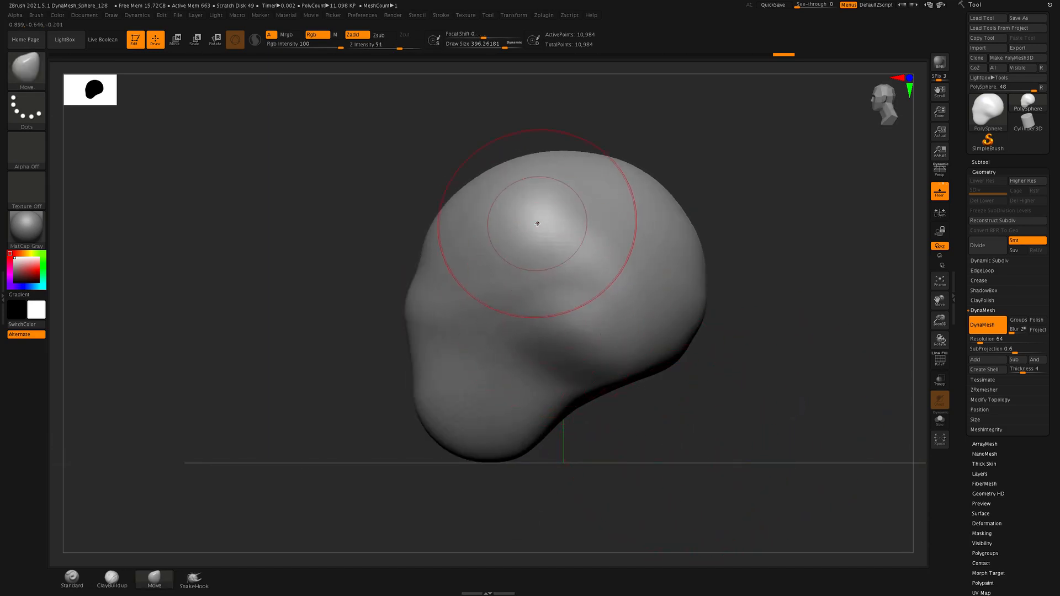
key("shift")
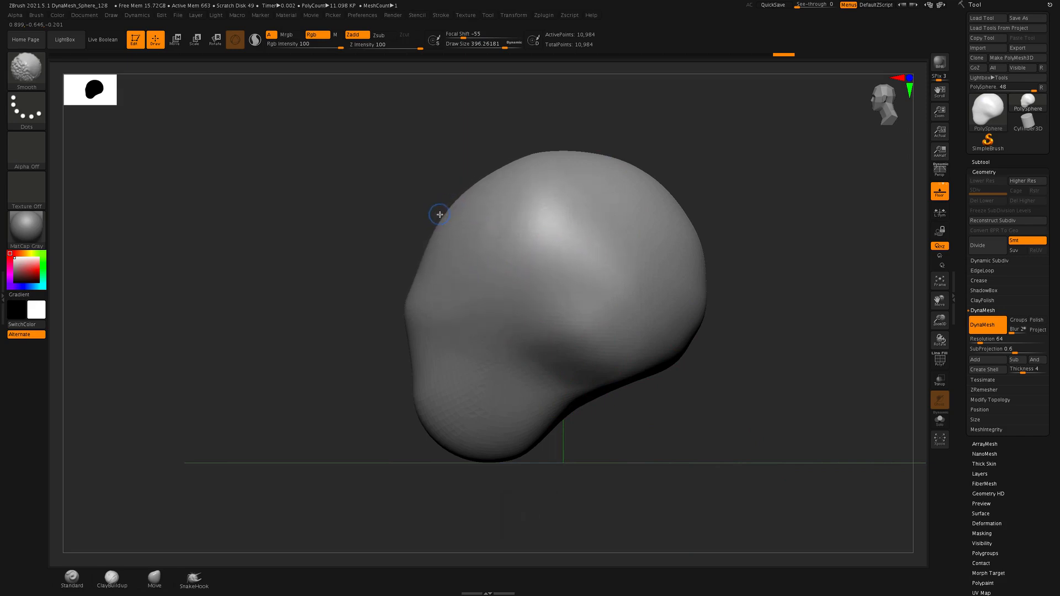
key("super+z")
key("super+z")
key("super+z")
key("super+z")
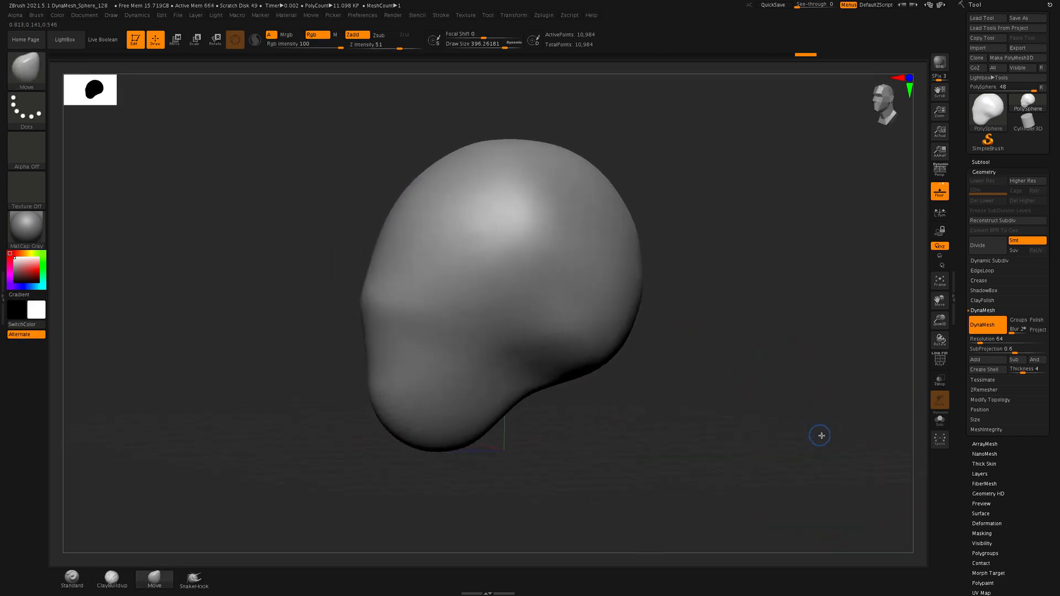
key("super+z")
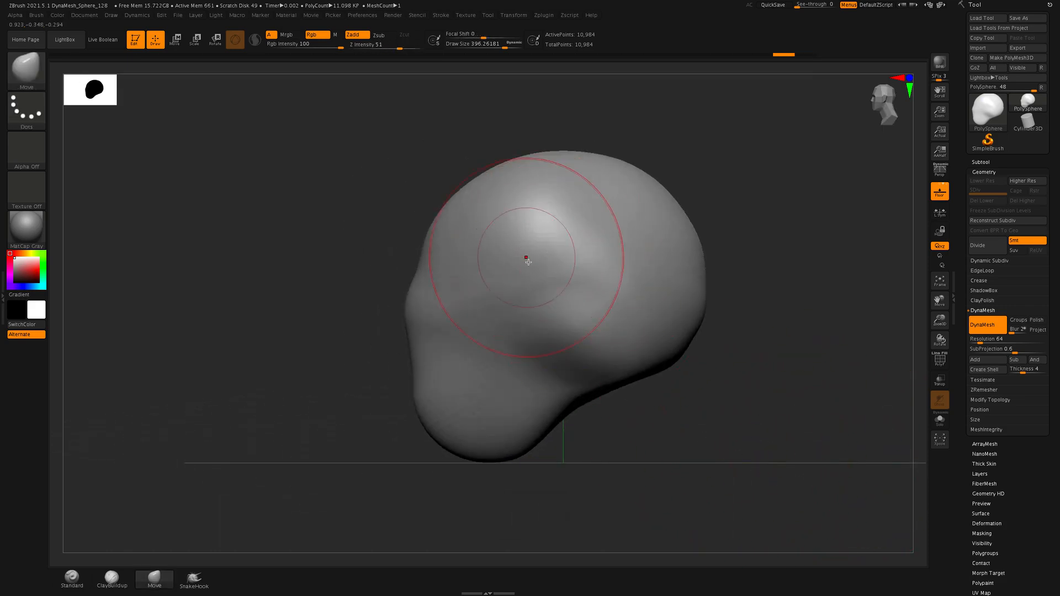
mouse_move(511, 265)
left_mouse_down("shift")
mouse_move(537, 254)
mouse_move(524, 270)
left_mouse_up("shift")
key("shift")
key("shift")
Face the head front-on, select the ClayBuildup brush and set its draw size to about 114
left_click_drag(281, 349, 324, 355)
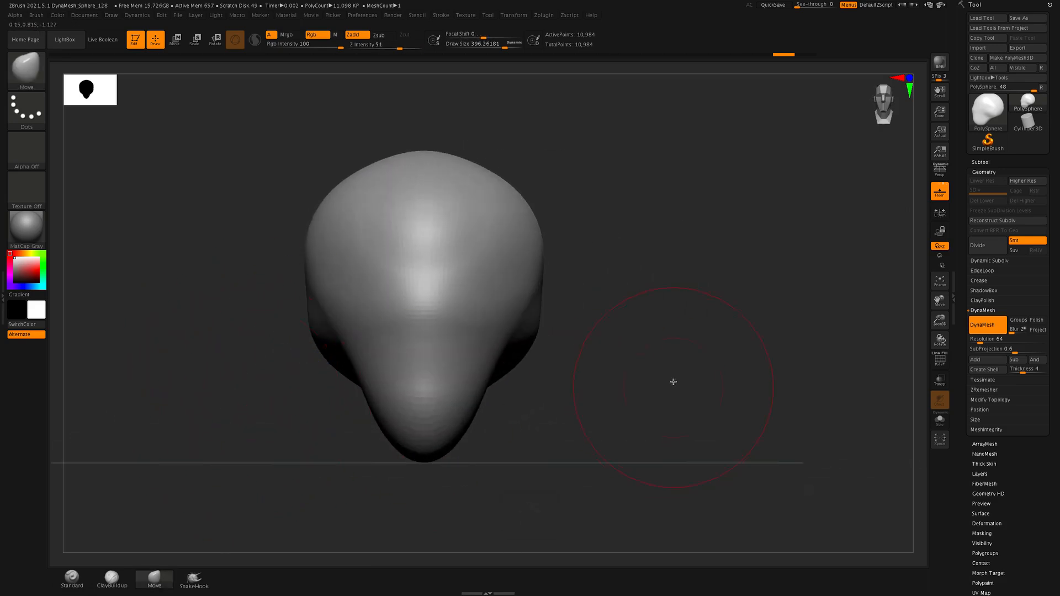
left_click_drag(654, 350, 698, 329, "alt")
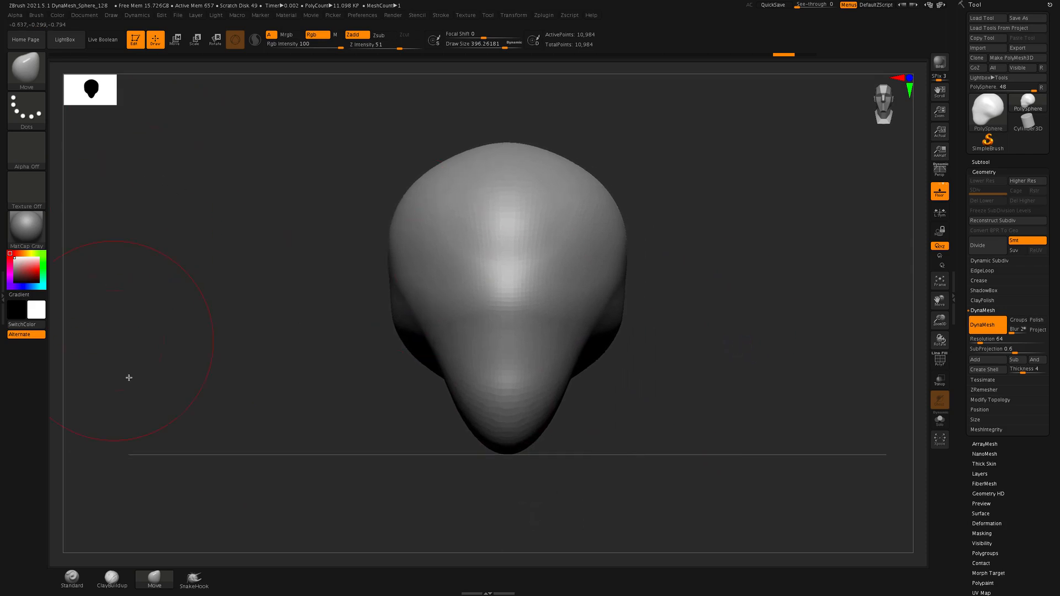
left_click(118, 580)
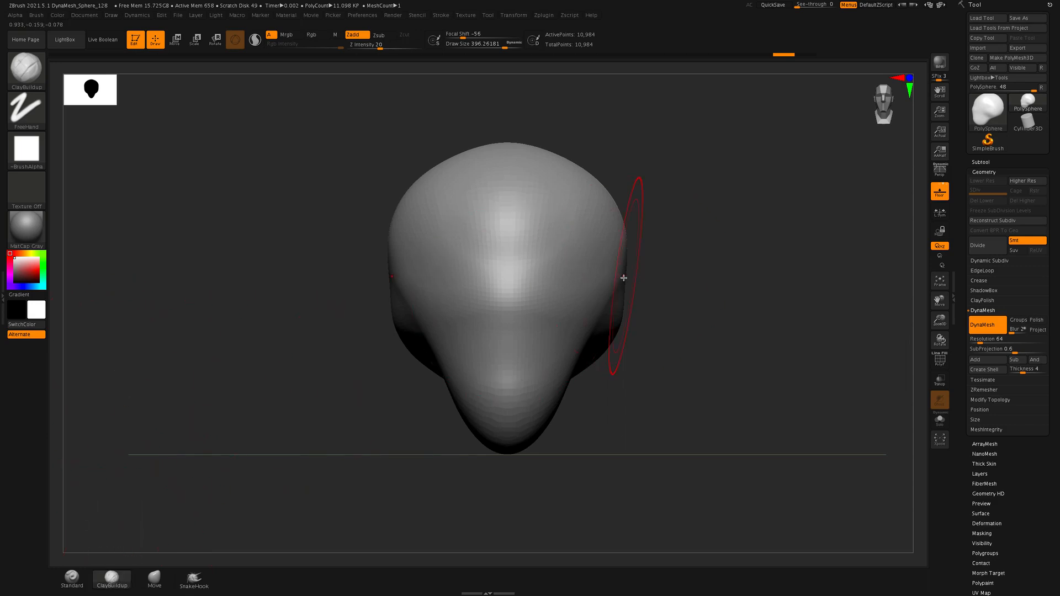
key("s")
left_click_drag(587, 263, 568, 271)
Try ClayBuildup strokes across the top of the forehead, and undo them
mouse_move(409, 193)
left_mouse_down()
mouse_move(574, 185)
mouse_move(403, 201)
mouse_move(552, 166)
mouse_move(488, 143)
left_mouse_up()
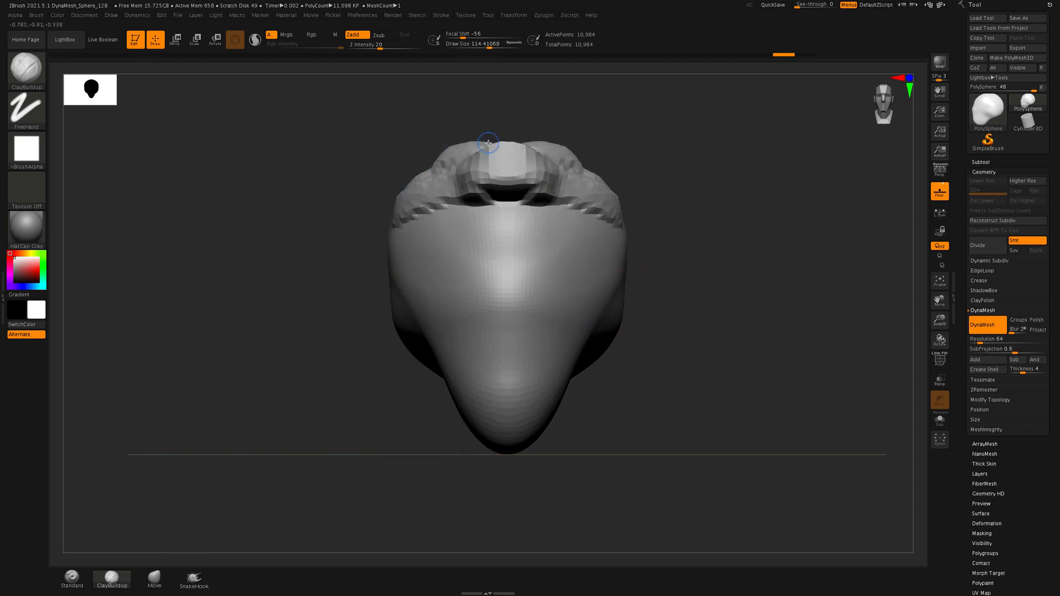
key("super+z")
key("super+z")
key("super+z")
key("super+z")
key("super+z")
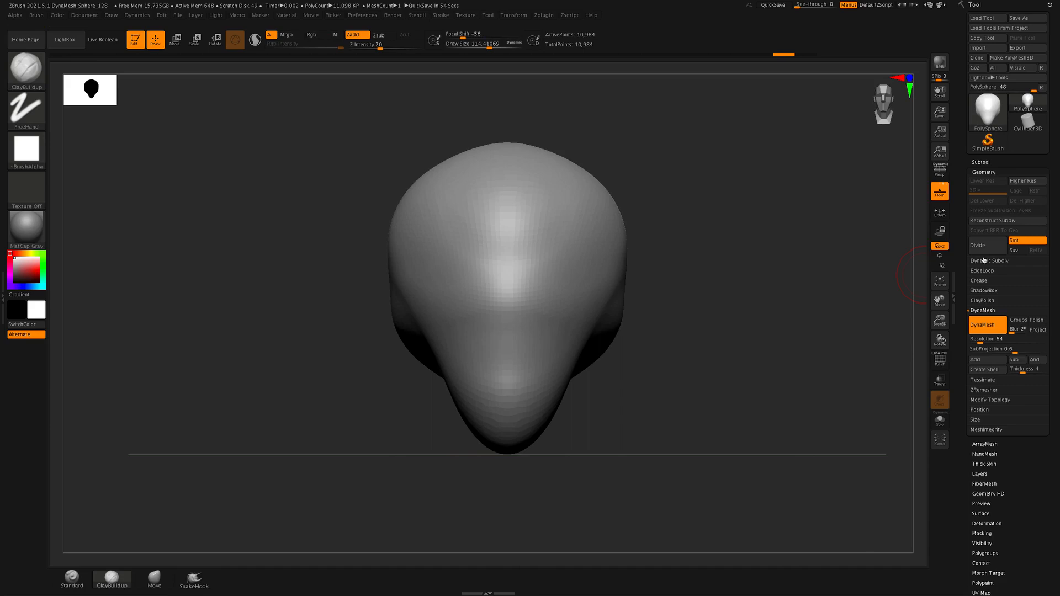
Try a short ClayBuildup stroke at brow level from a three-quarter view, and undo it
right_click_drag(622, 254, 599, 268)
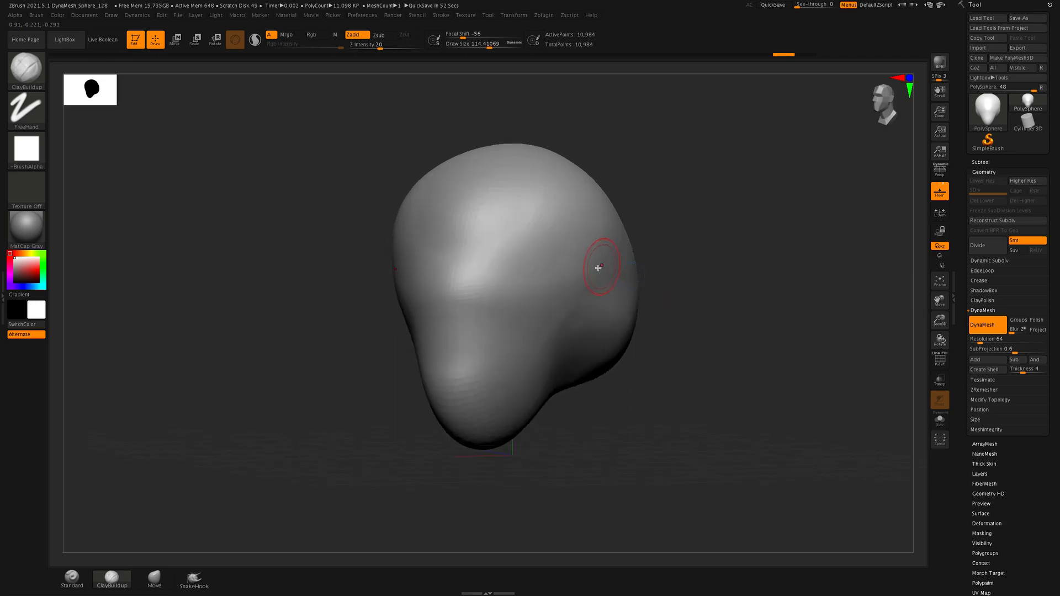
left_click_drag(698, 232, 726, 230)
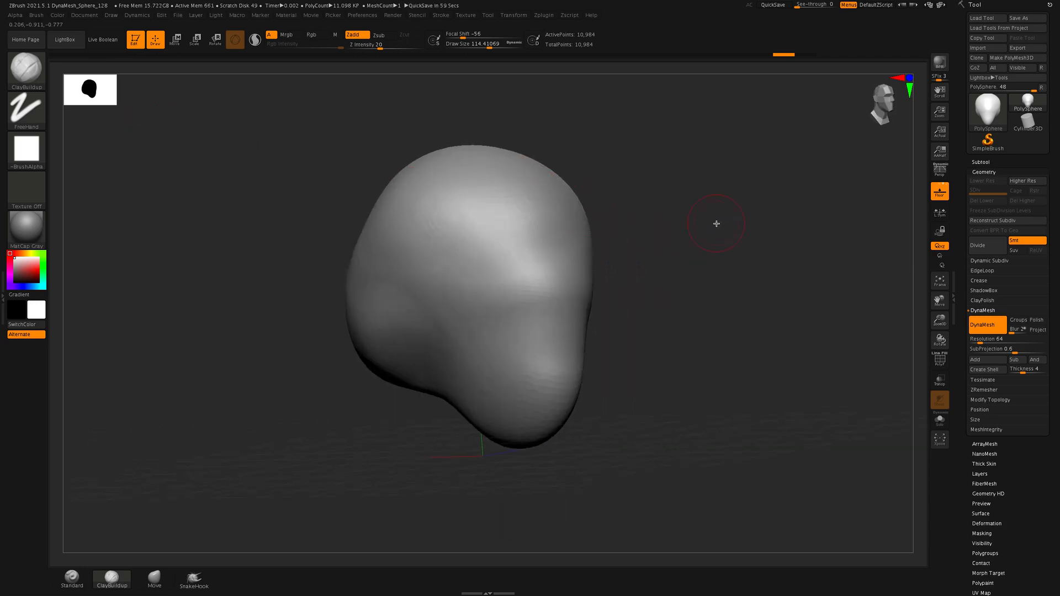
key("shift")
left_click(498, 305)
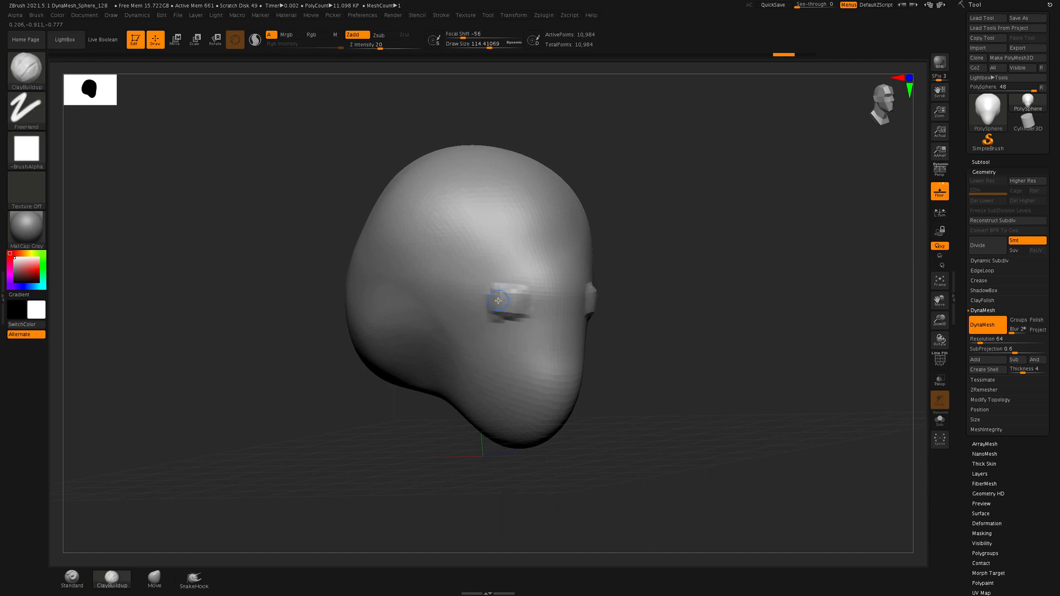
key("super+z")
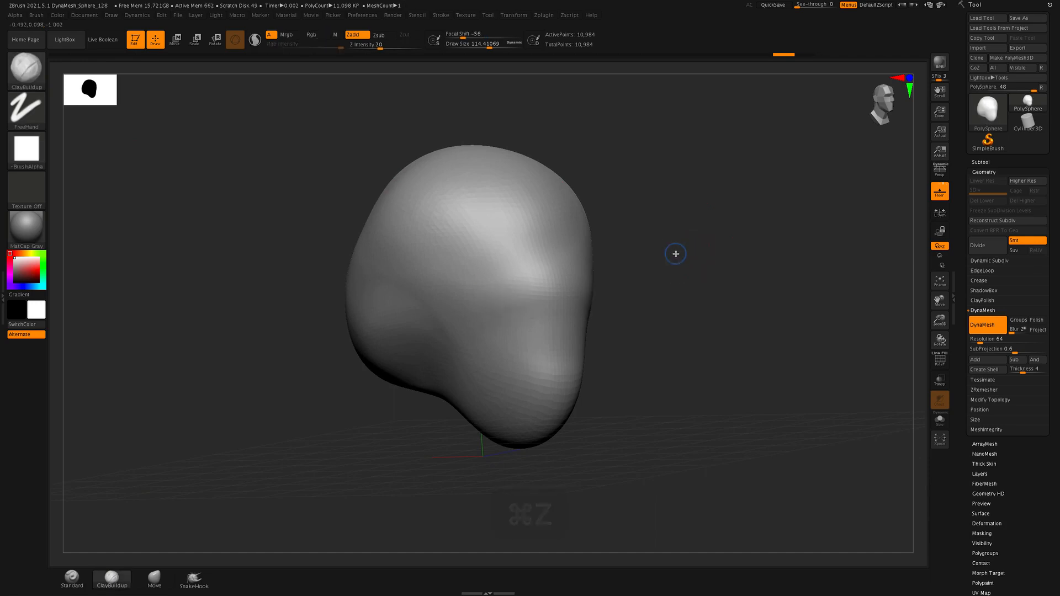
Try a ClayBuildup stroke across the middle of the brow from the front view, and undo it
left_click(675, 254, "shift")
left_click_drag(681, 339, 655, 339, "shift")
left_click_drag(717, 357, 655, 348, "alt")
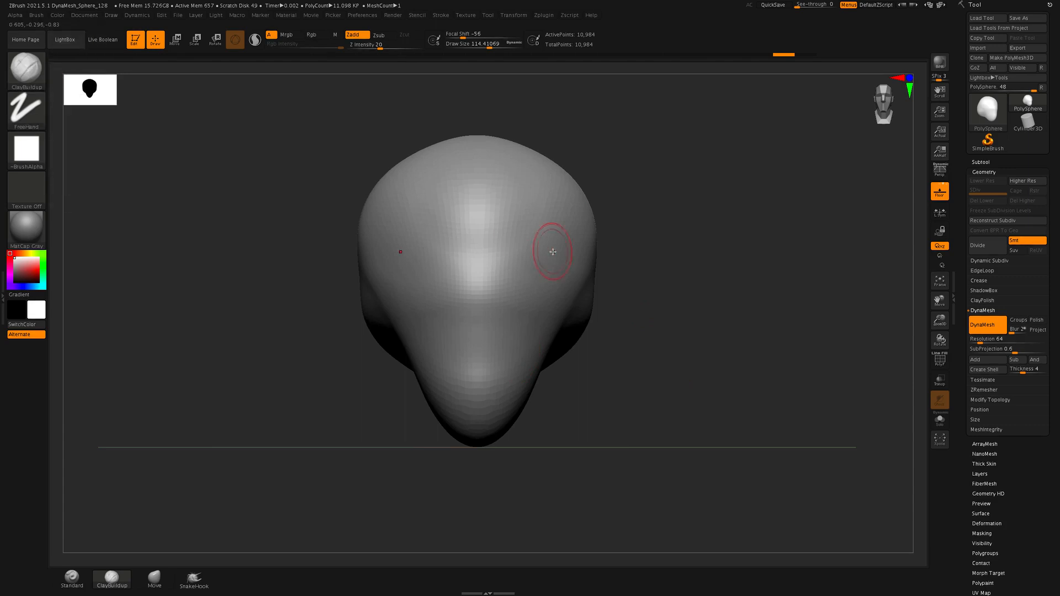
mouse_move(440, 254)
left_mouse_down()
mouse_move(462, 250)
mouse_move(475, 283)
left_mouse_up()
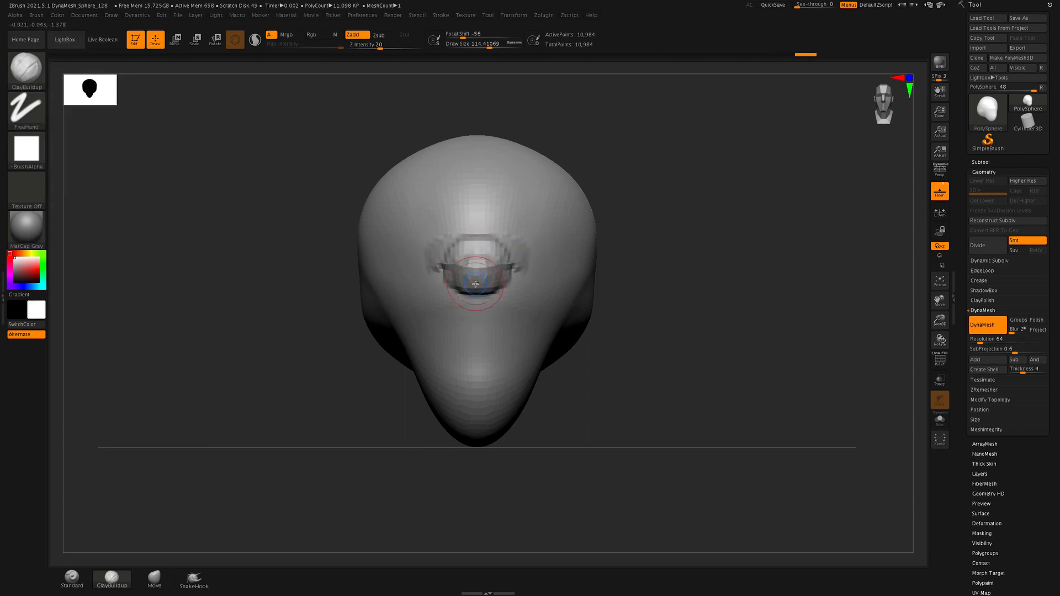
key("super+z")
Change the ClayBuildup brush's alpha to Alpha 01
mouse_move(38, 158)
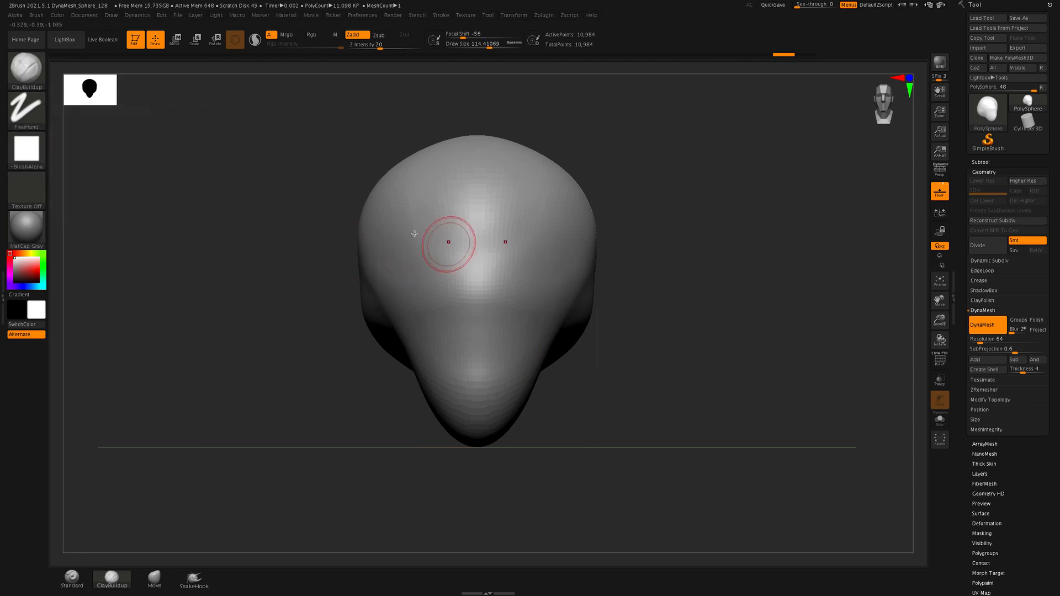
left_click(37, 158)
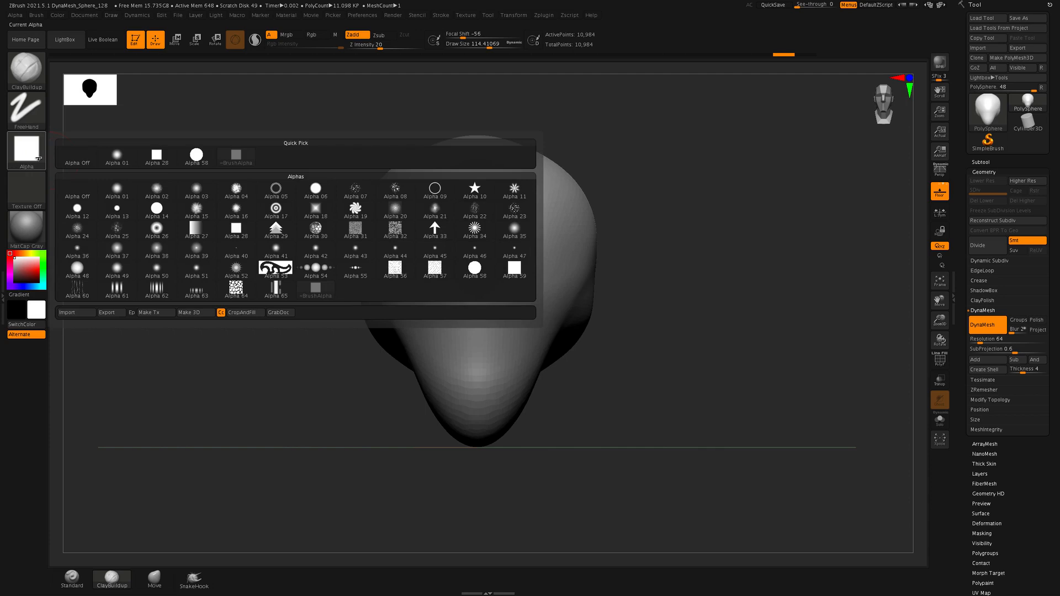
left_click(116, 156)
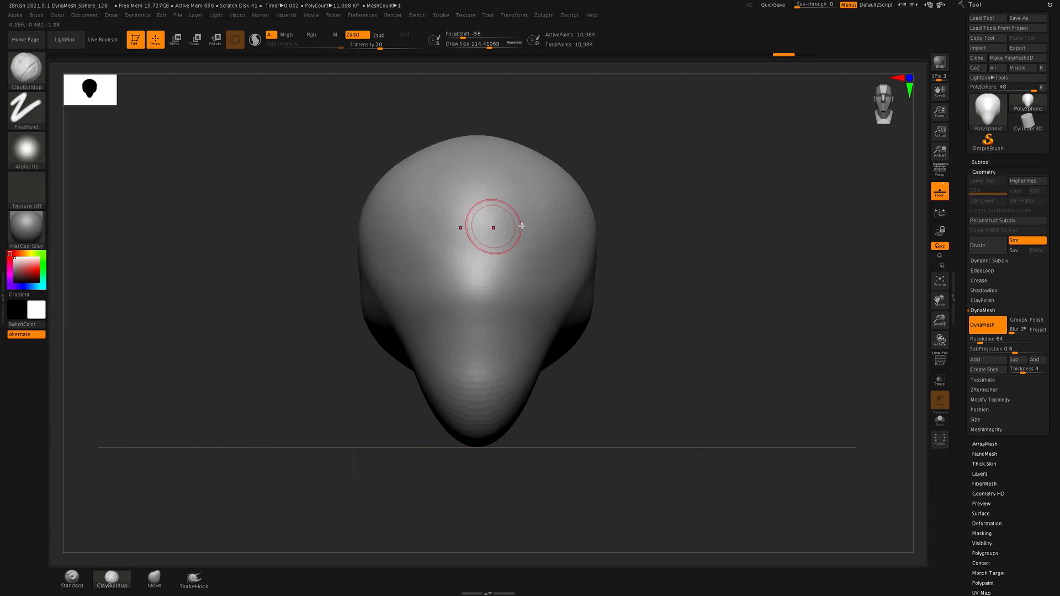
Carve a pair of symmetrical eye sockets into the face with inverted ClayBuildup strokes
mouse_move(502, 225)
left_mouse_down()
mouse_move(570, 226)
mouse_move(539, 247)
mouse_move(522, 298)
left_mouse_up()
key("super+z")
key("alt")
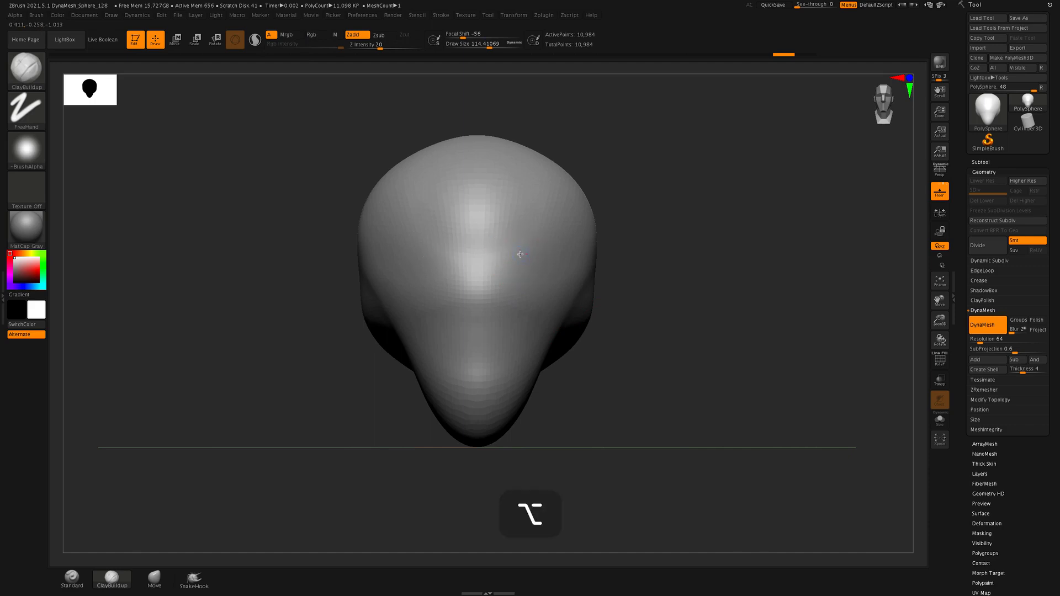
left_click_drag(520, 254, 523, 266, "alt")
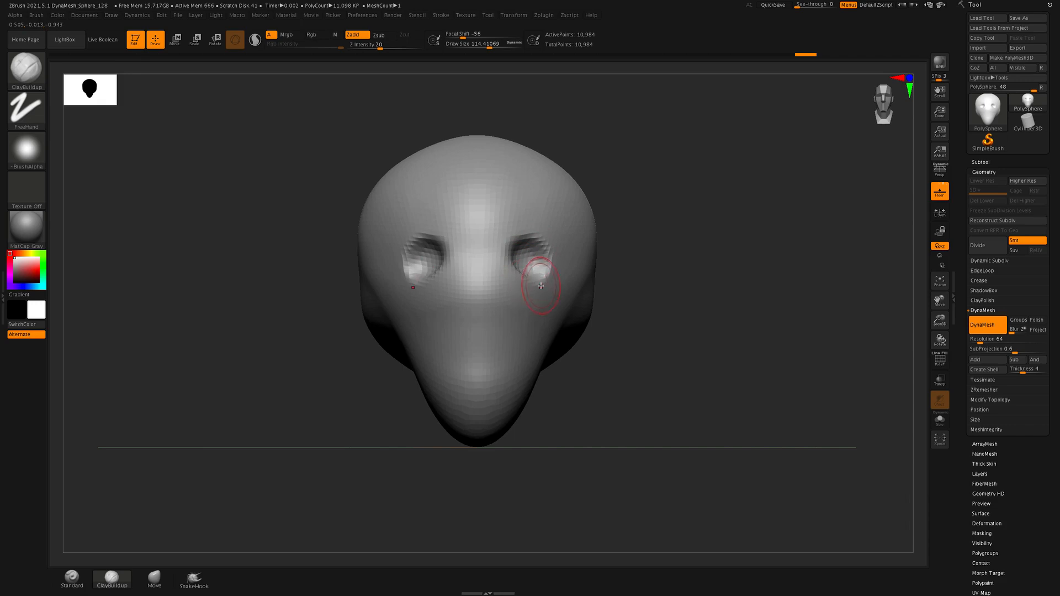
mouse_move(513, 250)
left_mouse_down("alt")
mouse_move(527, 259)
mouse_move(544, 248)
mouse_move(525, 255)
mouse_move(531, 265)
left_mouse_up("alt")
mouse_move(745, 403)
left_mouse_down()
mouse_move(708, 400)
mouse_move(740, 402)
left_mouse_up()
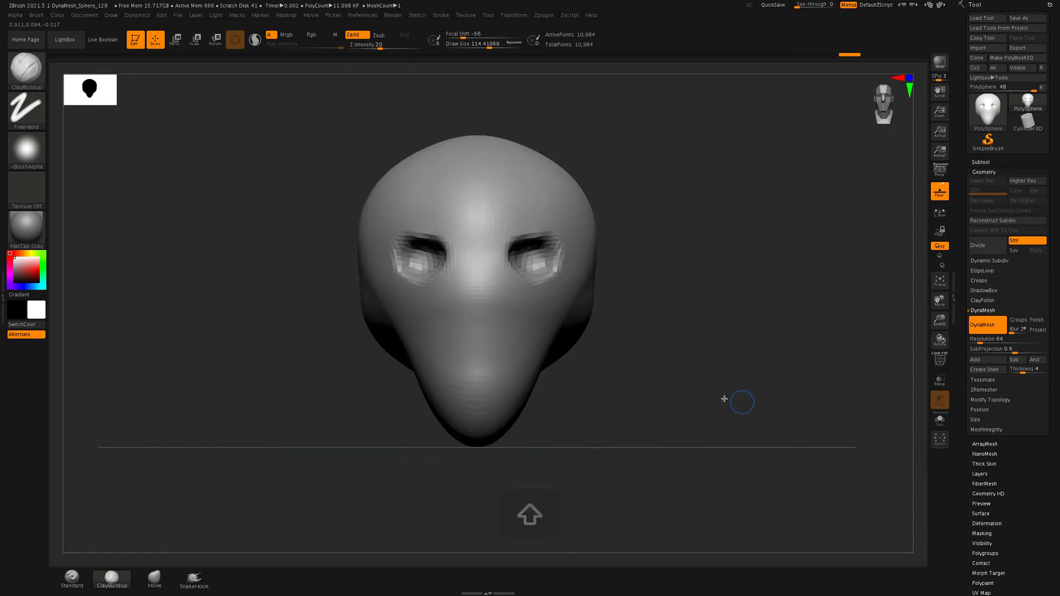
Carve a round nose cavity between the eyes and the chin, and a wide mouth opening below it, with inverted ClayBuildup
left_click_drag(481, 294, 483, 301, "alt")
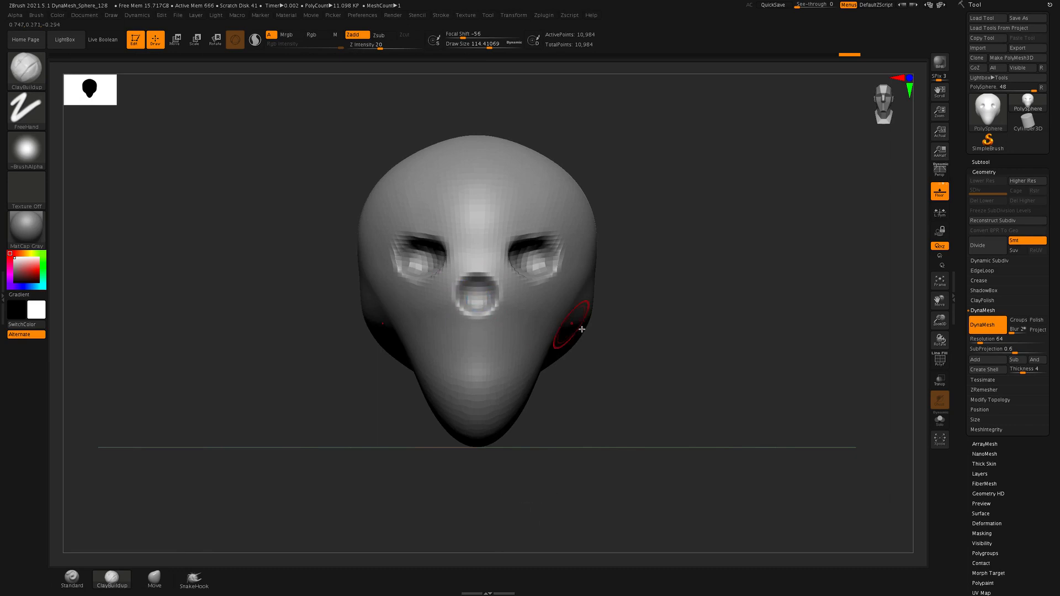
left_click_drag(590, 338, 596, 391)
mouse_move(469, 371)
left_mouse_down("alt")
mouse_move(456, 373)
mouse_move(508, 379)
mouse_move(495, 363)
mouse_move(453, 360)
mouse_move(462, 369)
left_mouse_up("alt")
left_click_drag(666, 405, 636, 398)
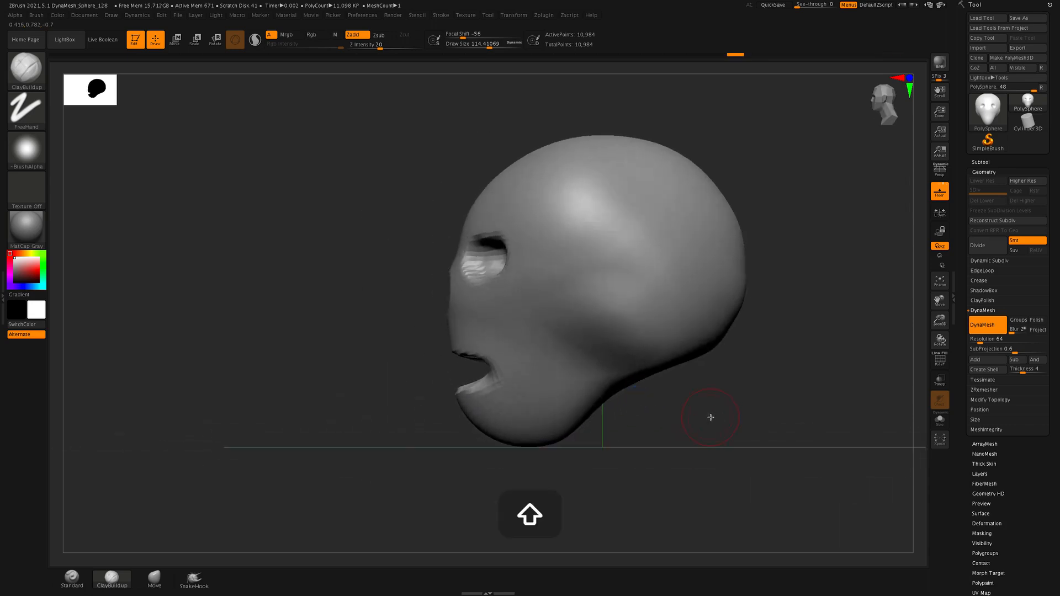
left_click_drag(710, 418, 784, 413)
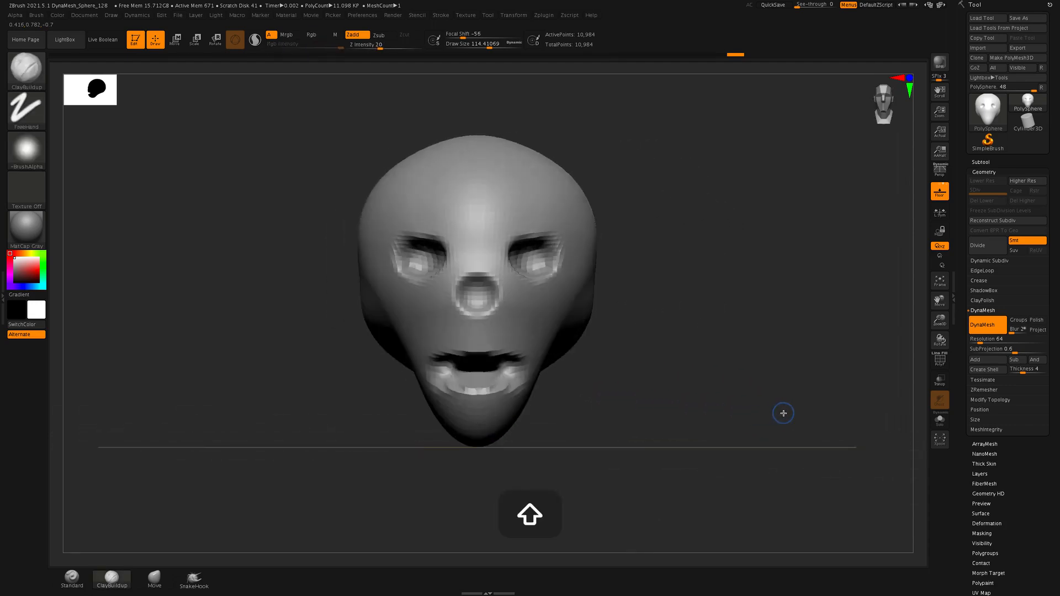
Switch to the Move brush and turn the head to its side profile
left_click(156, 578)
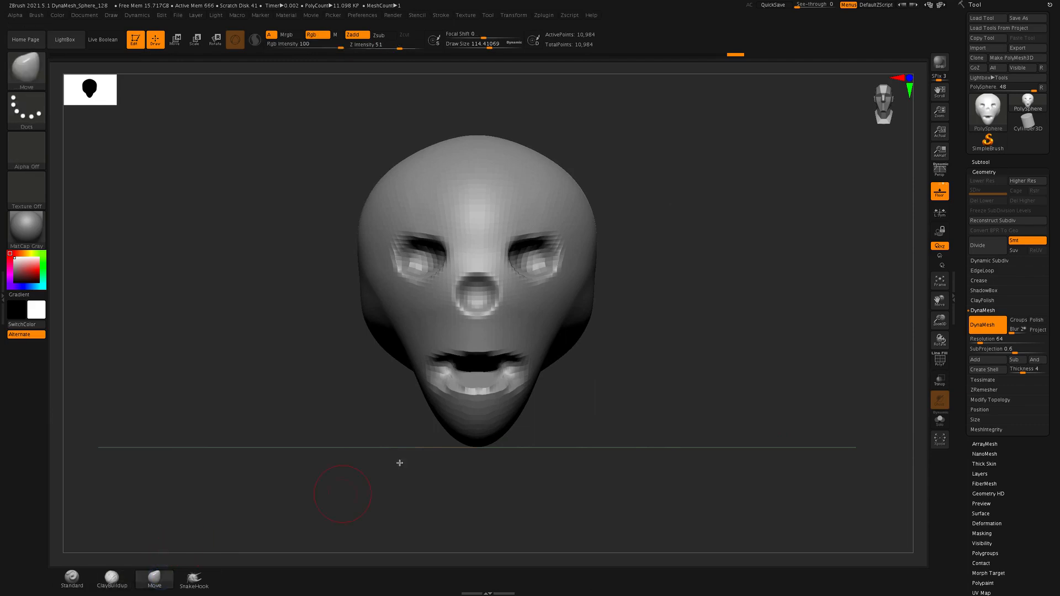
left_click_drag(672, 320, 710, 350)
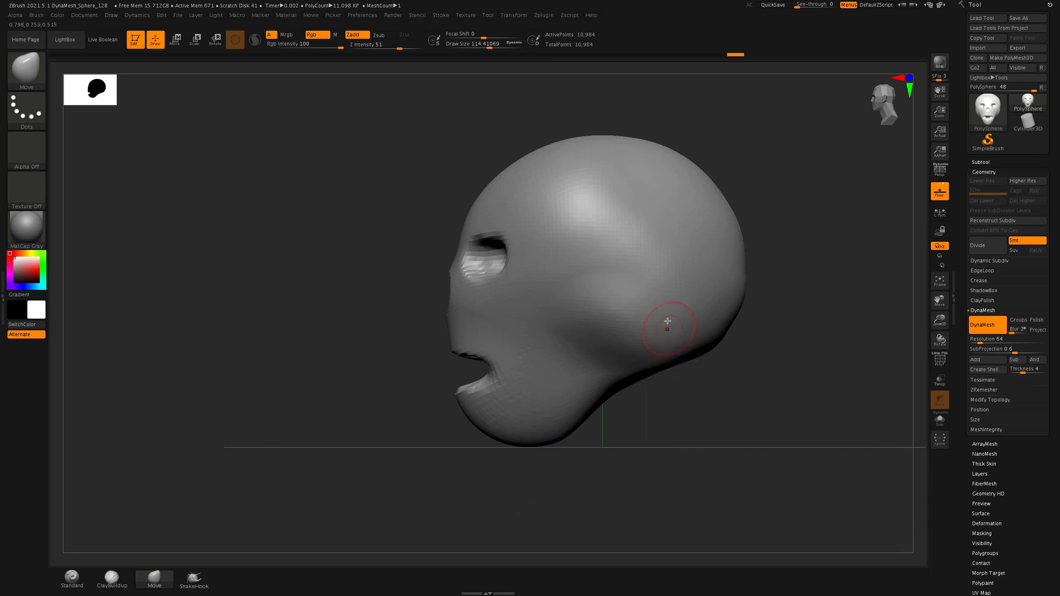
left_click_drag(633, 241, 637, 295, "alt")
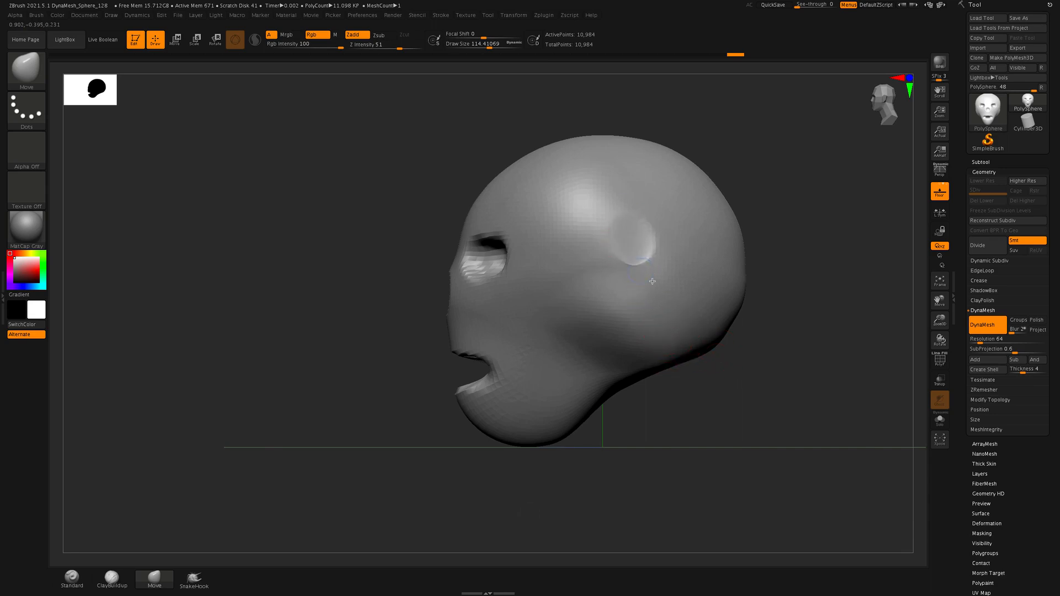
key("super+z")
key("super+z")
Pull a small ear bump outward from each side of the head with the Move brush at eye level
left_click_drag(793, 366, 710, 320)
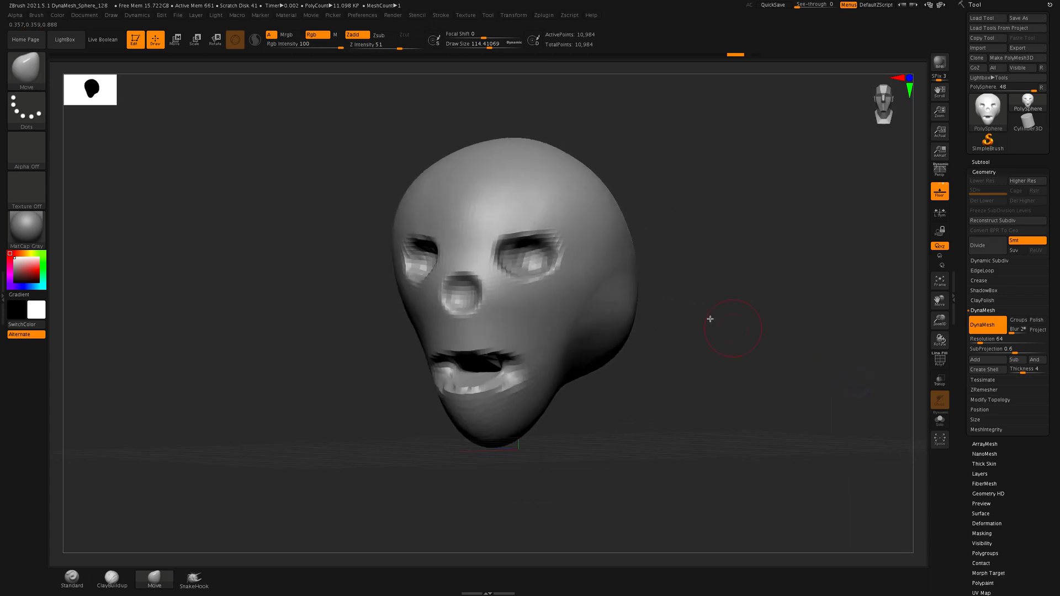
mouse_move(677, 274)
left_mouse_down()
mouse_move(736, 296)
mouse_move(718, 287)
left_mouse_up()
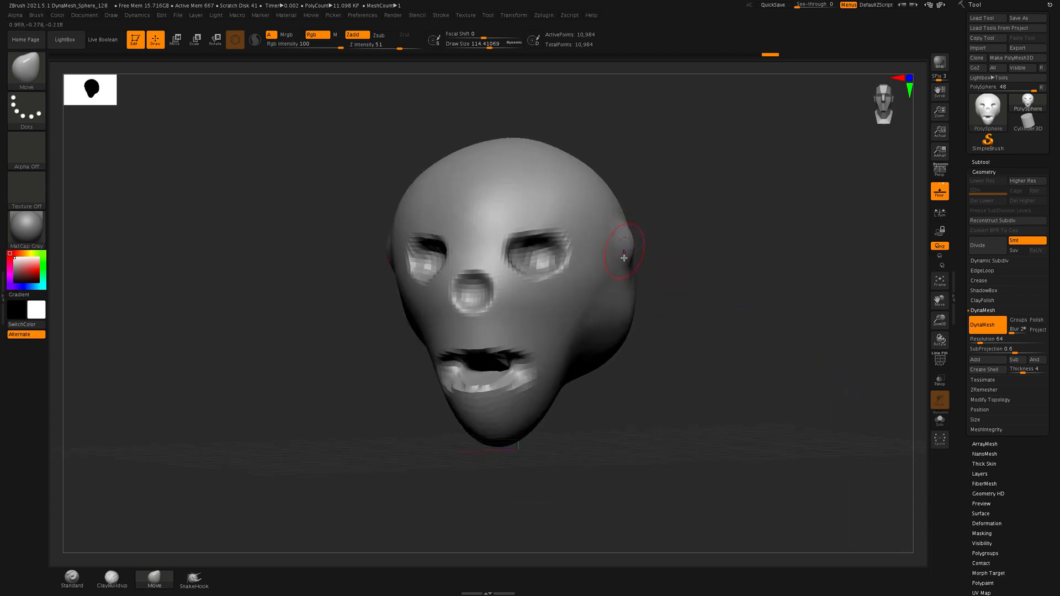
left_click_drag(624, 258, 633, 258)
left_click_drag(723, 324, 698, 326)
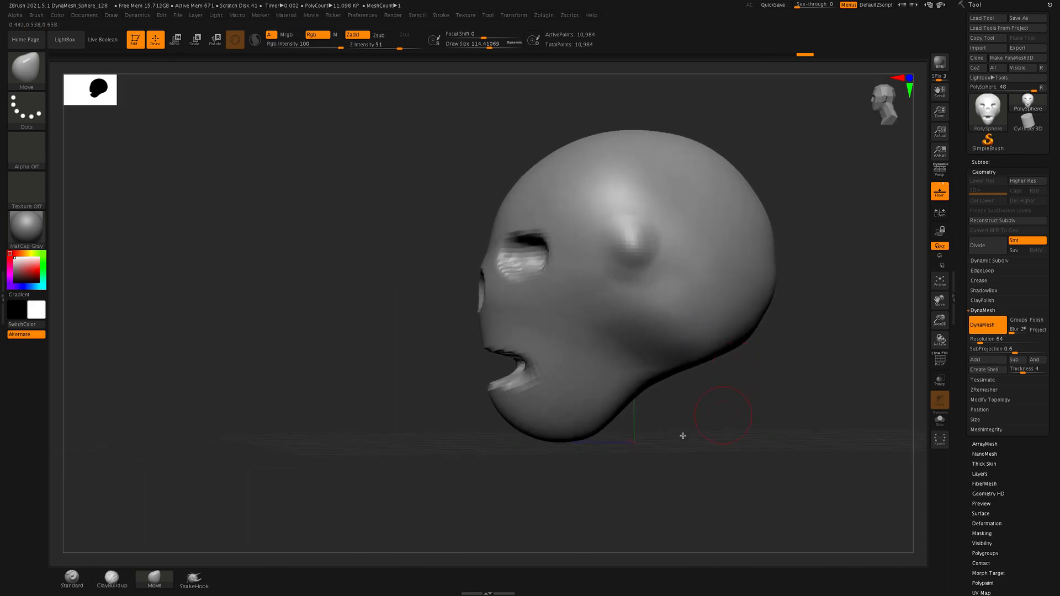
Build up both ears into rounded, protruding forms with ClayBuildup strokes over the bumps
left_click(112, 580)
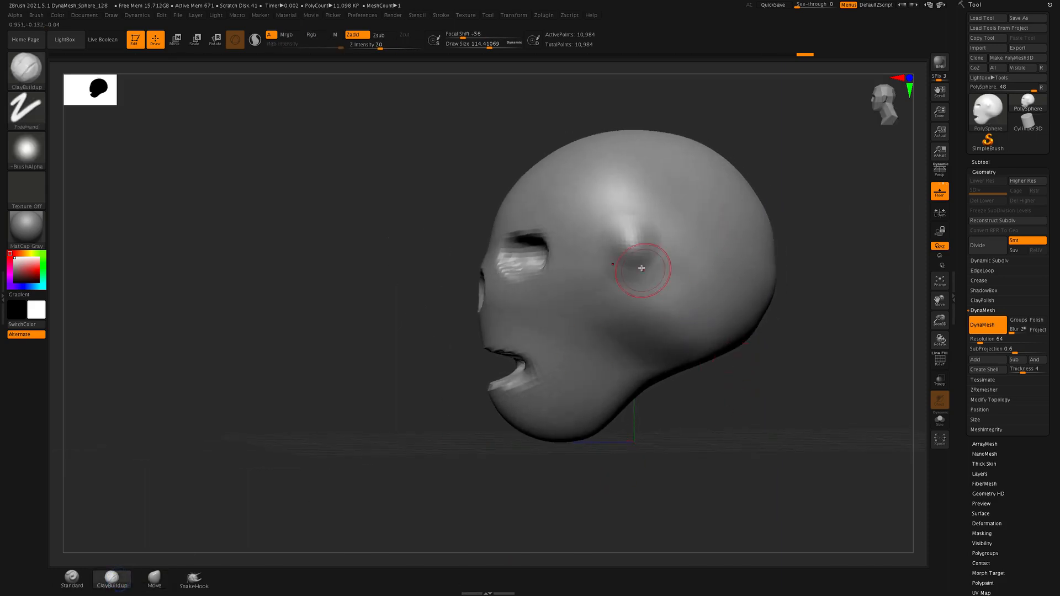
mouse_move(652, 269)
left_mouse_down()
mouse_move(643, 232)
mouse_move(646, 267)
mouse_move(657, 261)
left_mouse_up()
left_click_drag(829, 370, 843, 367)
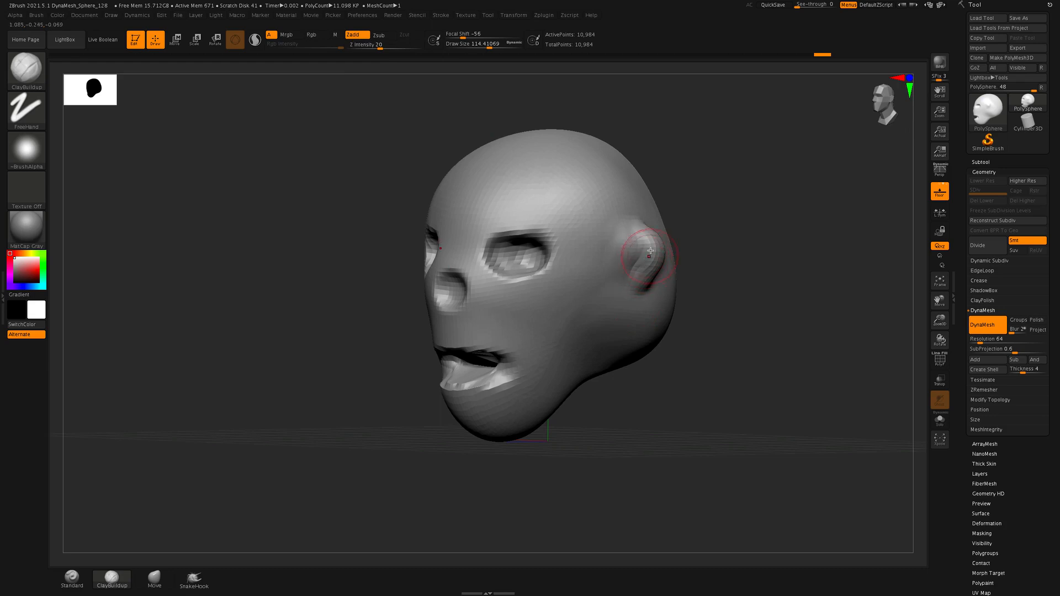
mouse_move(646, 233)
left_mouse_down("alt")
mouse_move(656, 281)
mouse_move(645, 290)
left_mouse_up("alt")
left_click_drag(795, 341, 767, 347)
mouse_move(780, 405)
left_mouse_down()
mouse_move(767, 403)
mouse_move(811, 390)
mouse_move(830, 398)
mouse_move(820, 395)
left_mouse_up()
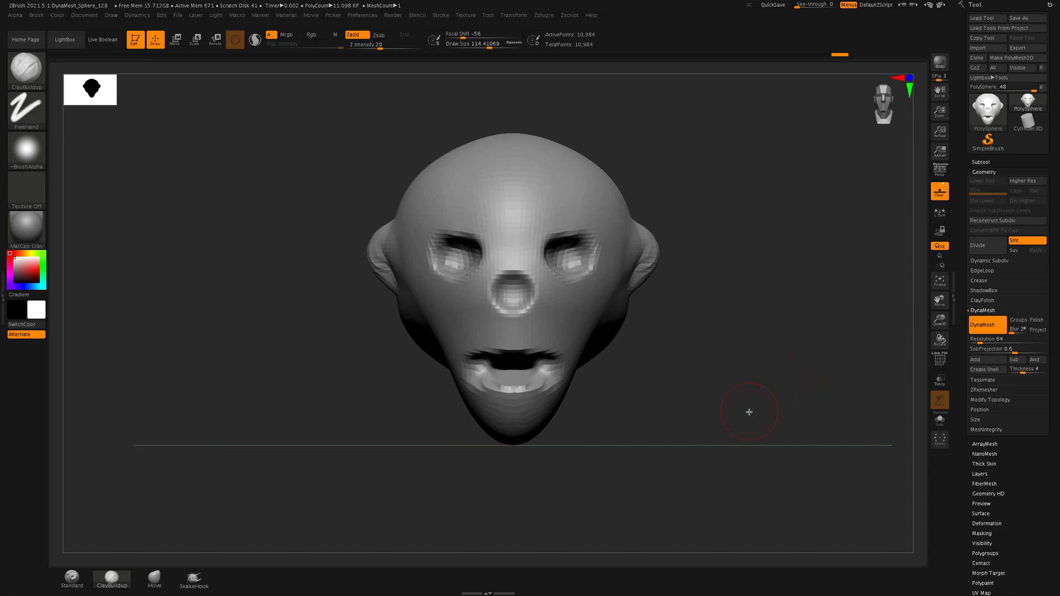
Reshape the mouth in profile with the Move brush at Draw Size 234.62, deepening its corner and pulling the chin and upper lip forward
left_click_drag(795, 368, 724, 379)
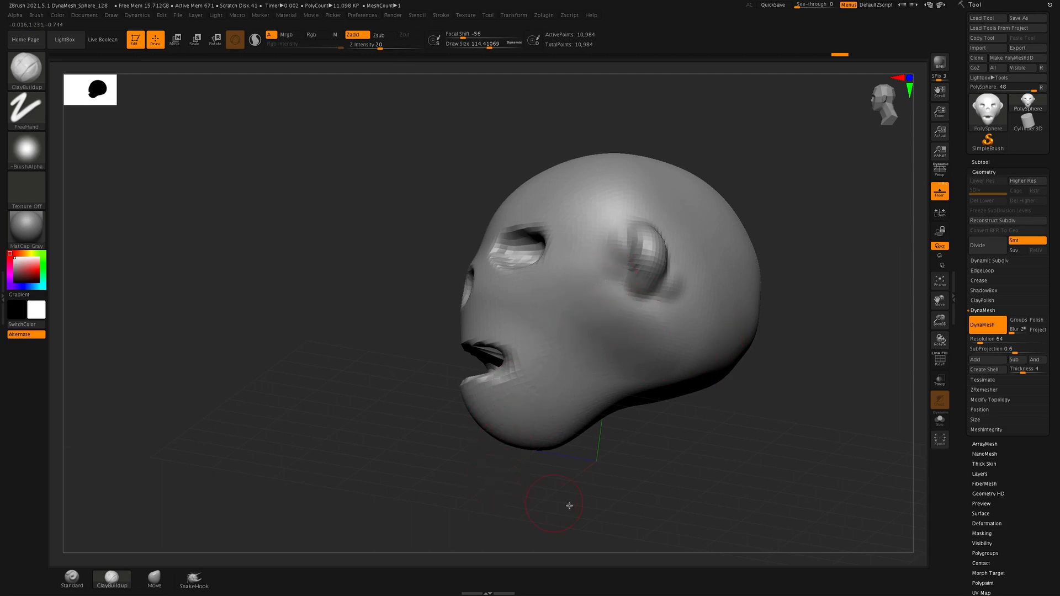
left_click_drag(569, 506, 764, 471)
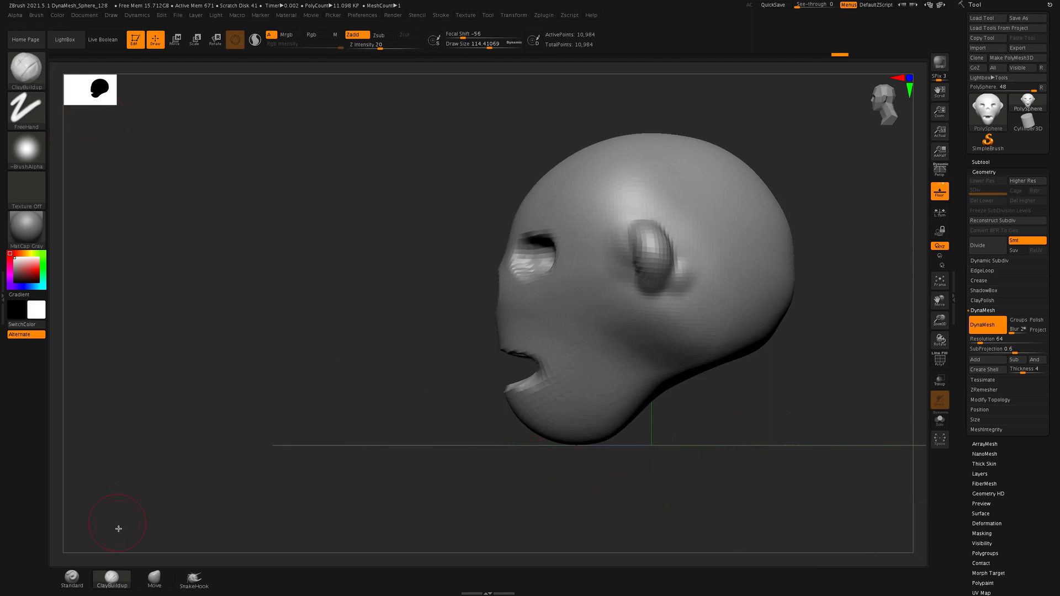
left_click(160, 589)
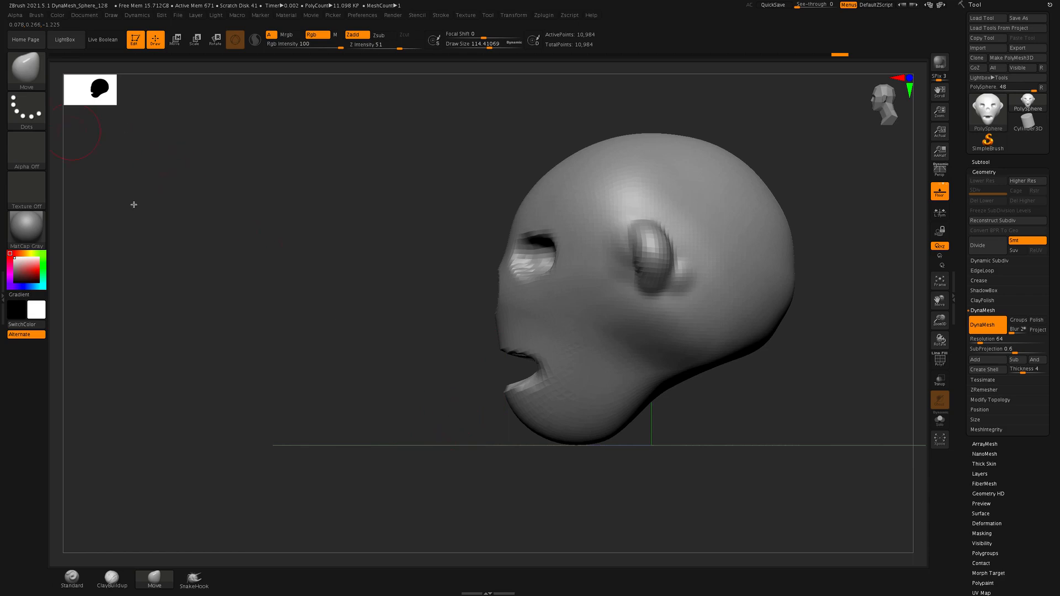
key("alt")
key("s")
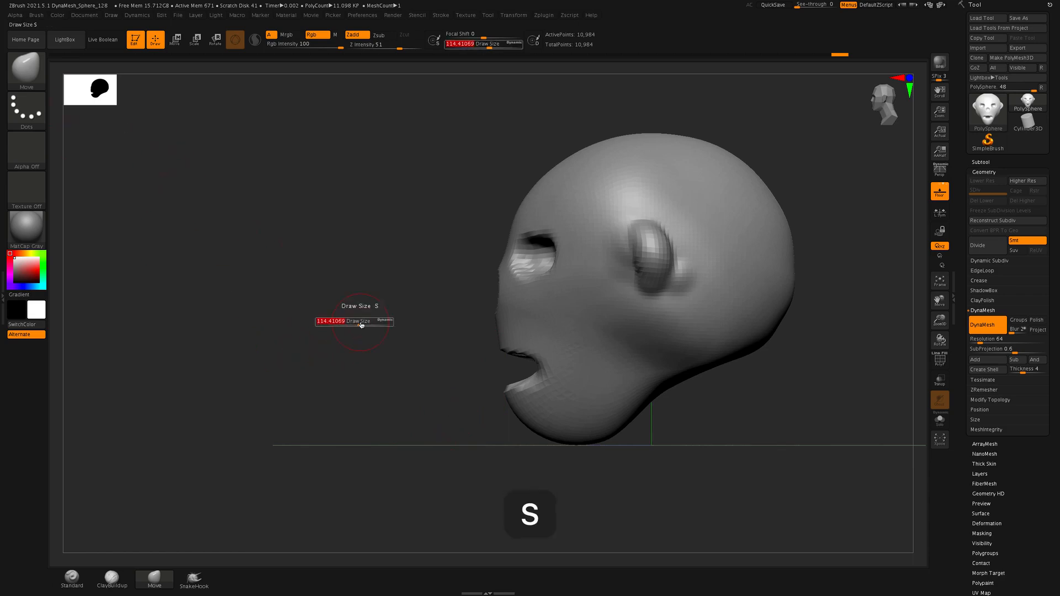
left_click_drag(360, 322, 372, 322)
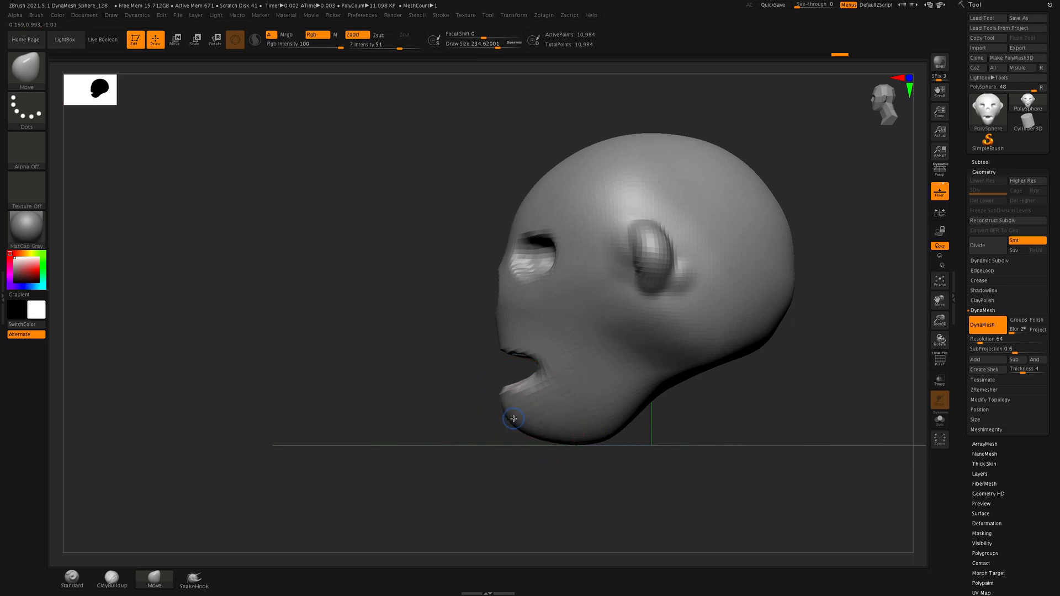
left_click_drag(533, 382, 563, 375)
mouse_move(509, 352)
left_mouse_down()
mouse_move(504, 342)
mouse_move(491, 349)
left_mouse_up()
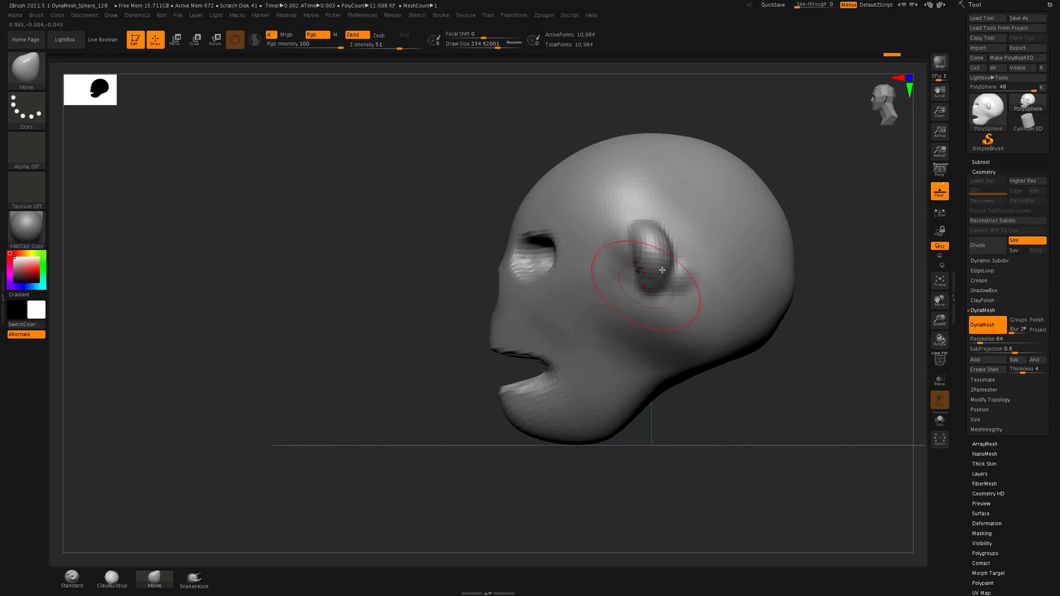
Shift the ears toward the back of the head with the Move brush at Draw Size 407.84
mouse_move(816, 447)
left_mouse_down("alt")
mouse_move(792, 414)
mouse_move(814, 391)
left_mouse_up("alt")
key("s")
mouse_move(660, 243)
left_mouse_down()
mouse_move(699, 239)
mouse_move(666, 246)
mouse_move(726, 271)
left_mouse_up()
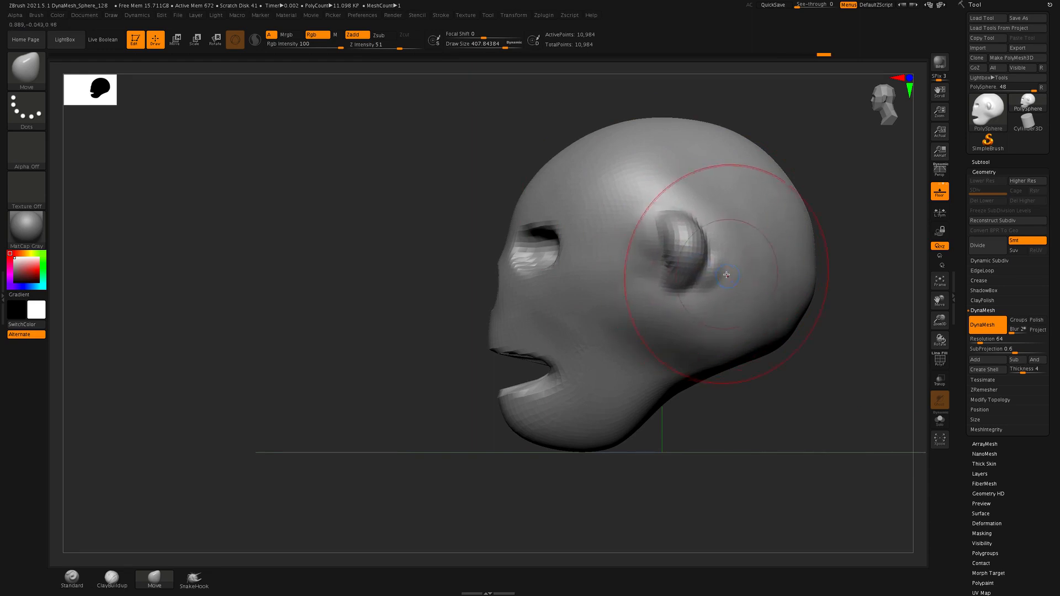
left_click_drag(704, 224, 706, 224)
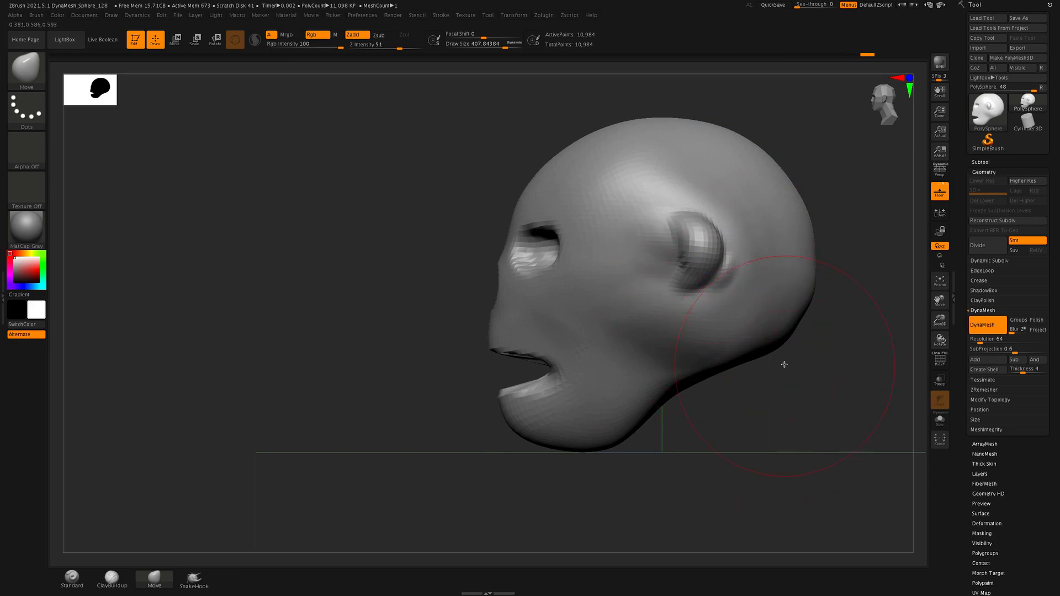
Widen the jaw symmetrically and push the chin slightly upward with the Move brush from the front view
mouse_move(783, 362)
left_mouse_down()
mouse_move(852, 417)
mouse_move(882, 416)
mouse_move(840, 402)
mouse_move(883, 404)
left_mouse_up()
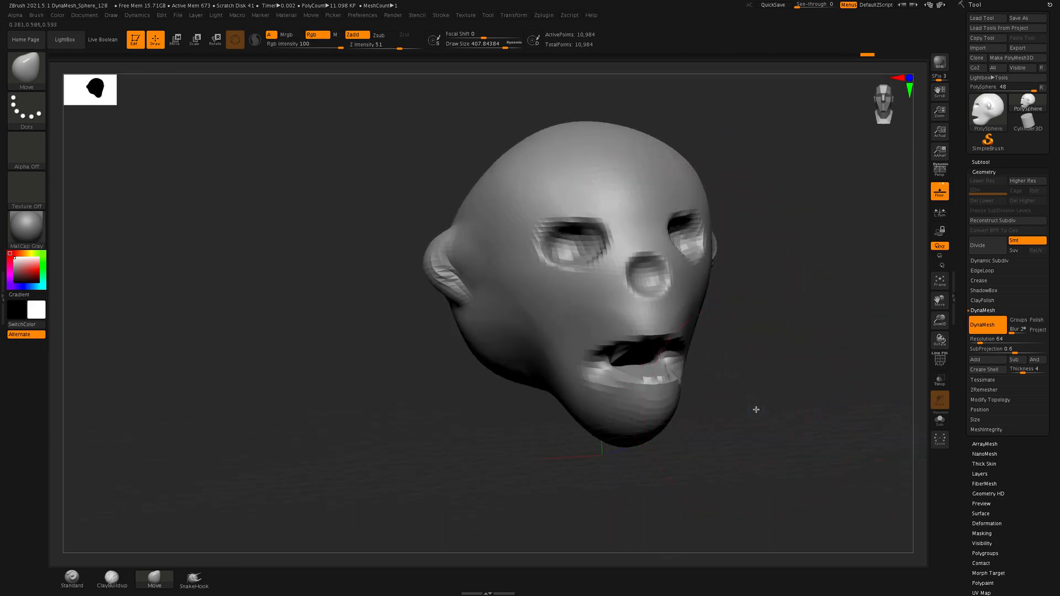
left_click_drag(756, 410, 741, 409, "shift")
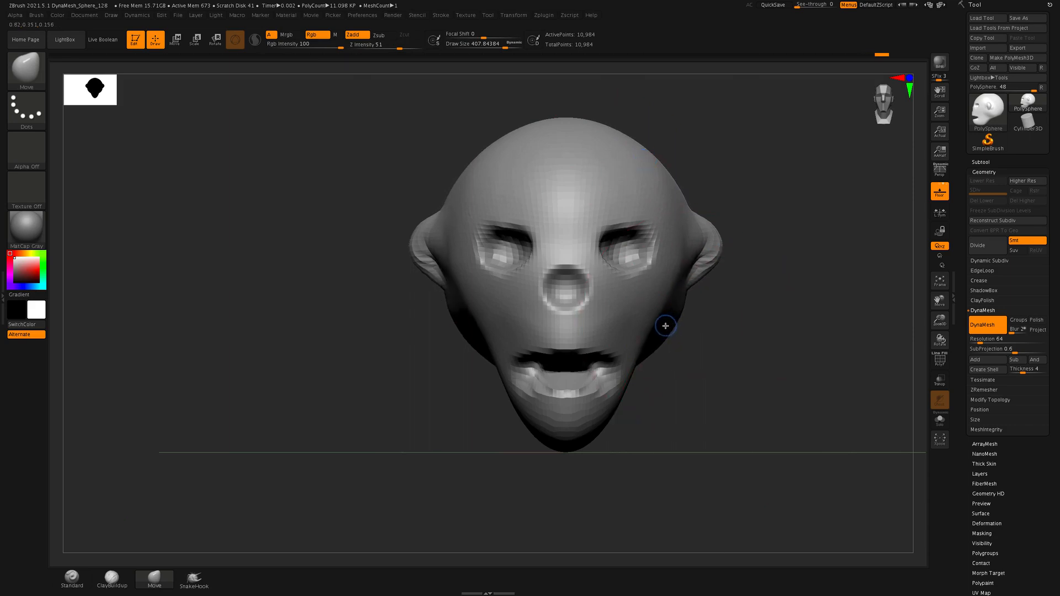
left_click_drag(629, 375, 648, 385)
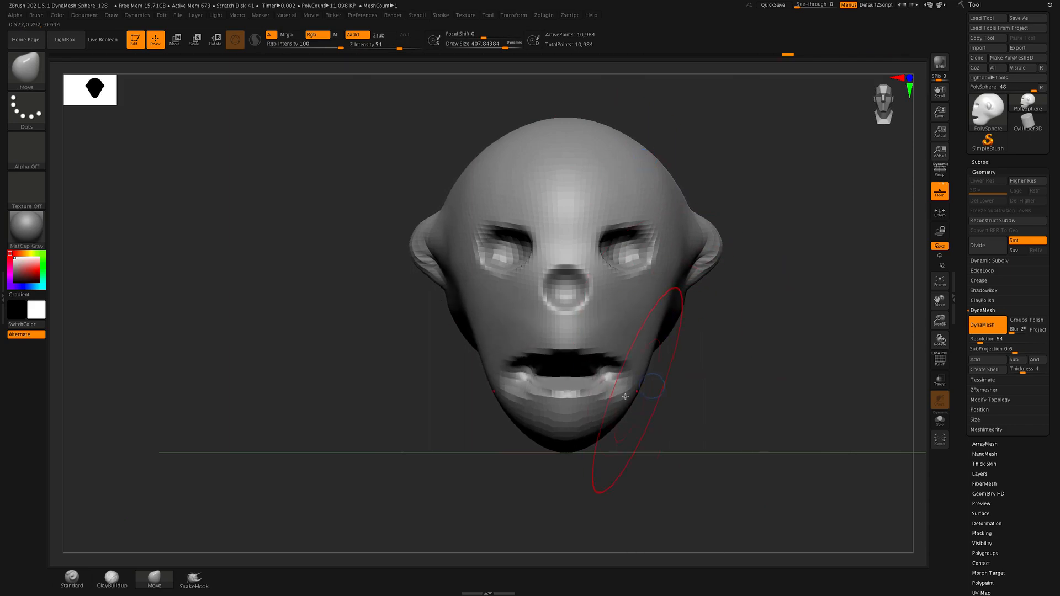
left_click_drag(570, 448, 574, 440)
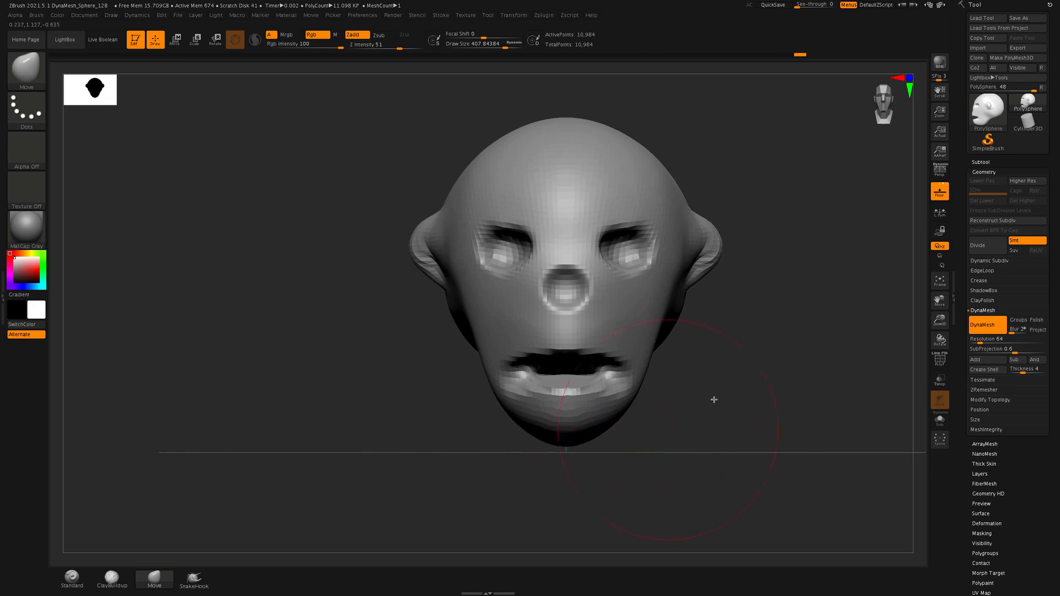
left_click_drag(787, 406, 803, 399)
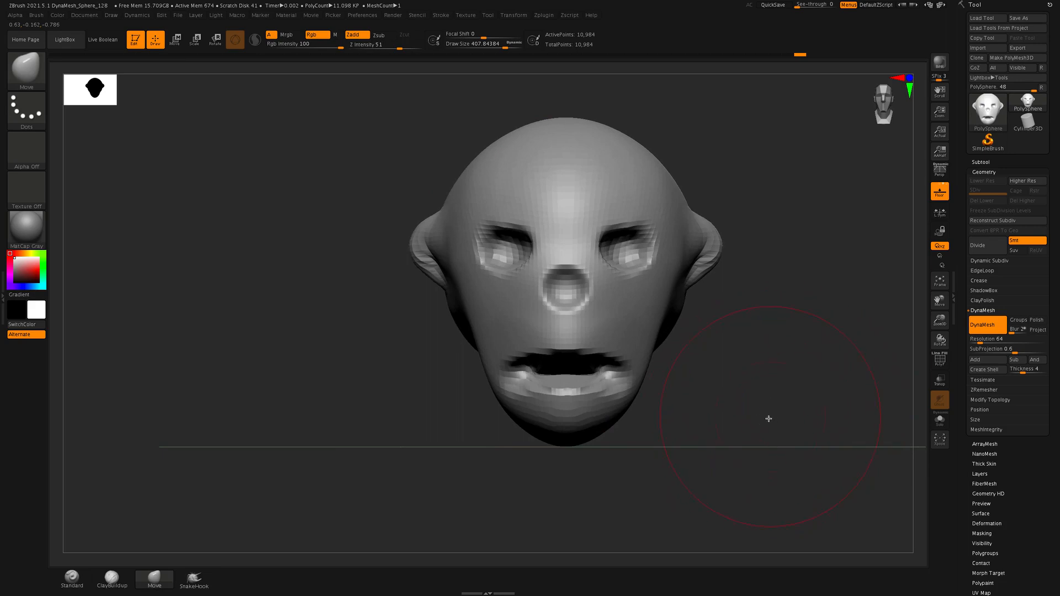
Lower the brows and narrow the eye sockets with the Move brush, reducing its Draw Size to 219.55
left_click_drag(785, 390, 732, 408)
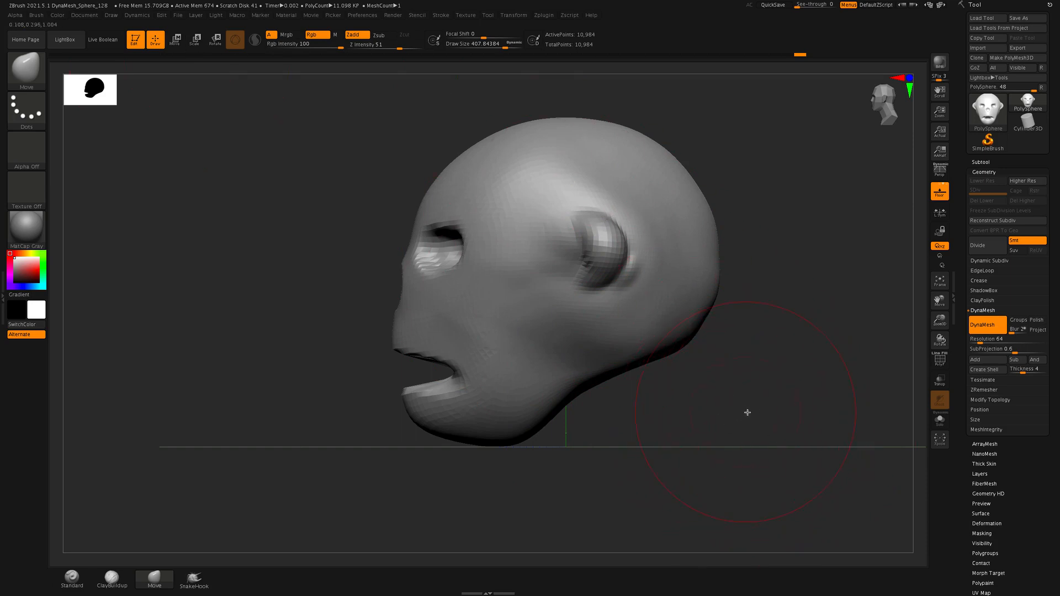
left_click_drag(747, 412, 793, 414)
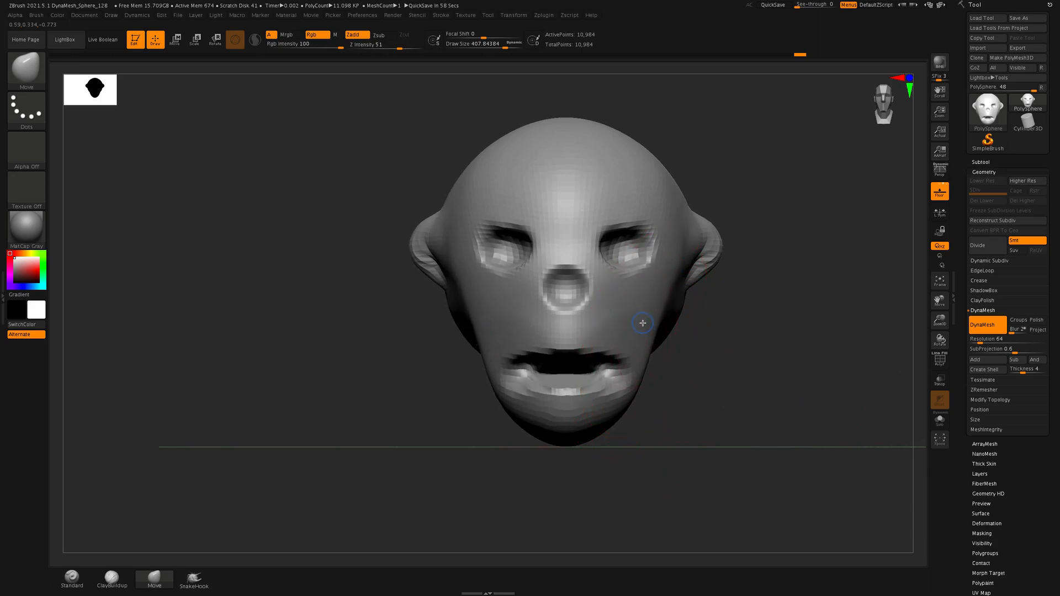
left_click_drag(643, 316, 643, 315)
left_click_drag(623, 223, 625, 232)
key("s")
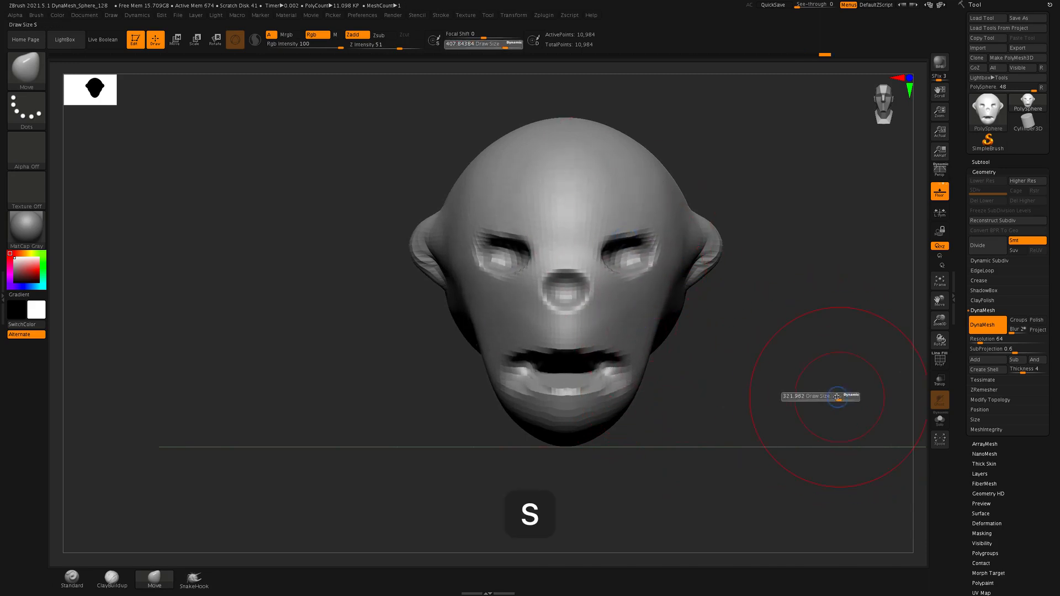
left_click_drag(612, 229, 646, 235)
mouse_move(633, 276)
left_mouse_down()
mouse_move(633, 255)
mouse_move(579, 253)
left_mouse_up()
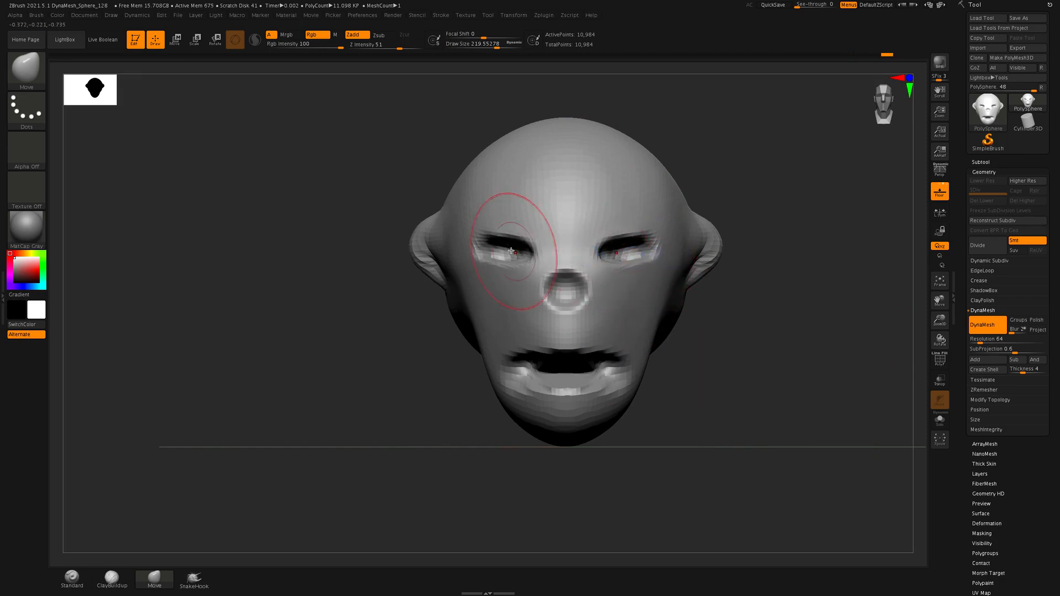
left_click_drag(476, 249, 479, 246)
Reshape the nose area, raise the upper lip and adjust the mouth corners with the Move brush
left_click_drag(578, 322, 567, 242)
left_click_drag(567, 299, 568, 290)
left_click_drag(565, 356, 566, 342)
left_click_drag(530, 374, 530, 382, "shift")
left_click_drag(600, 377, 605, 376, "shift")
Pull the underside of the jaw downward and slightly back in profile with the Move brush
left_click_drag(771, 423, 757, 426, "shift")
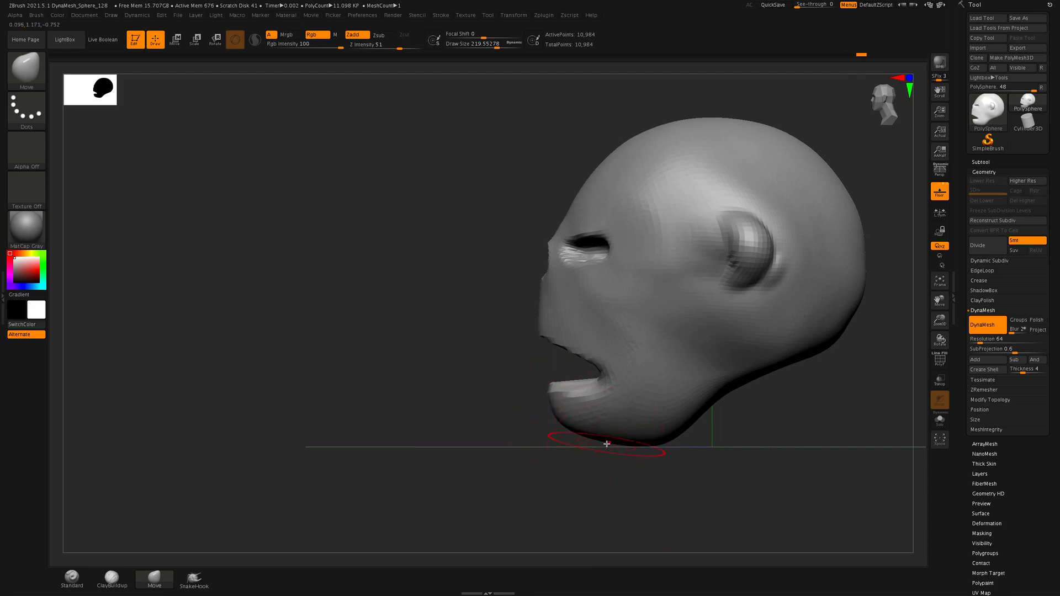
left_click_drag(669, 435, 661, 456)
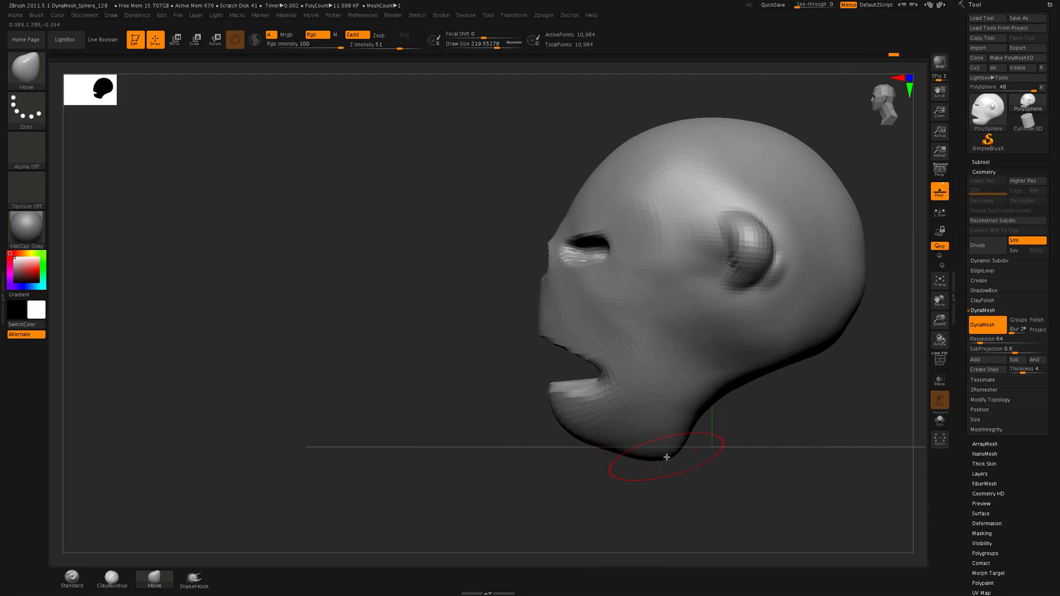
left_click_drag(666, 457, 673, 458)
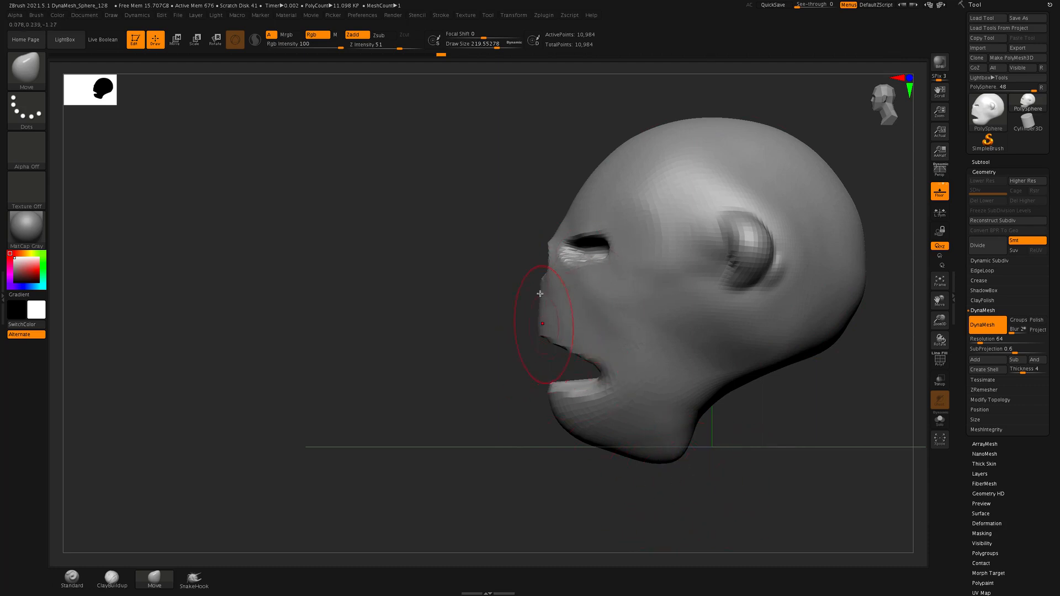
Pull the upper lip area and brow ridge forward in profile and shift the ears slightly toward the face with the Move brush
left_click_drag(542, 329, 530, 327)
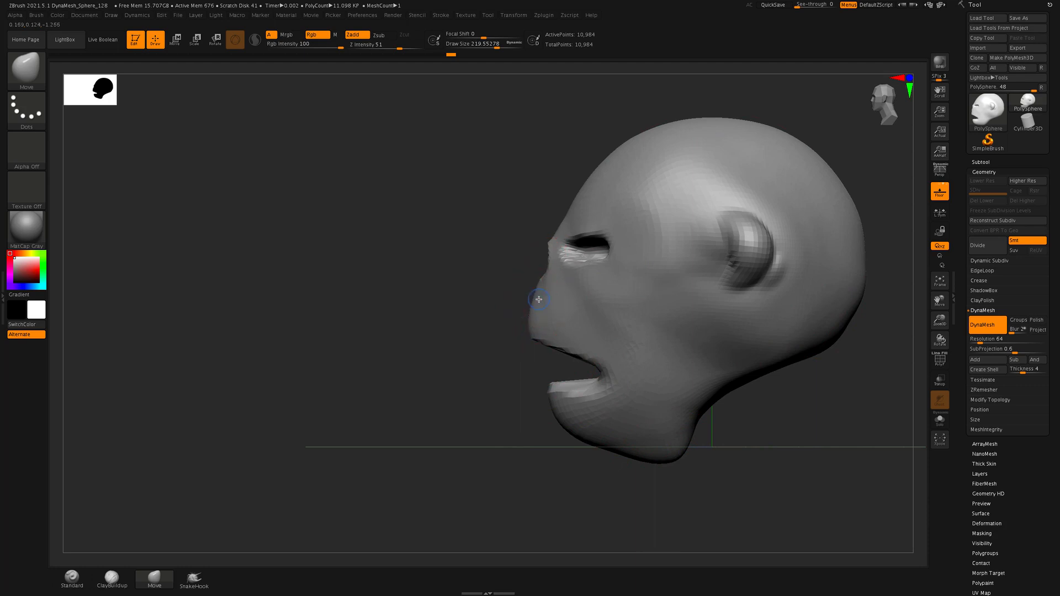
left_click_drag(577, 201, 555, 205)
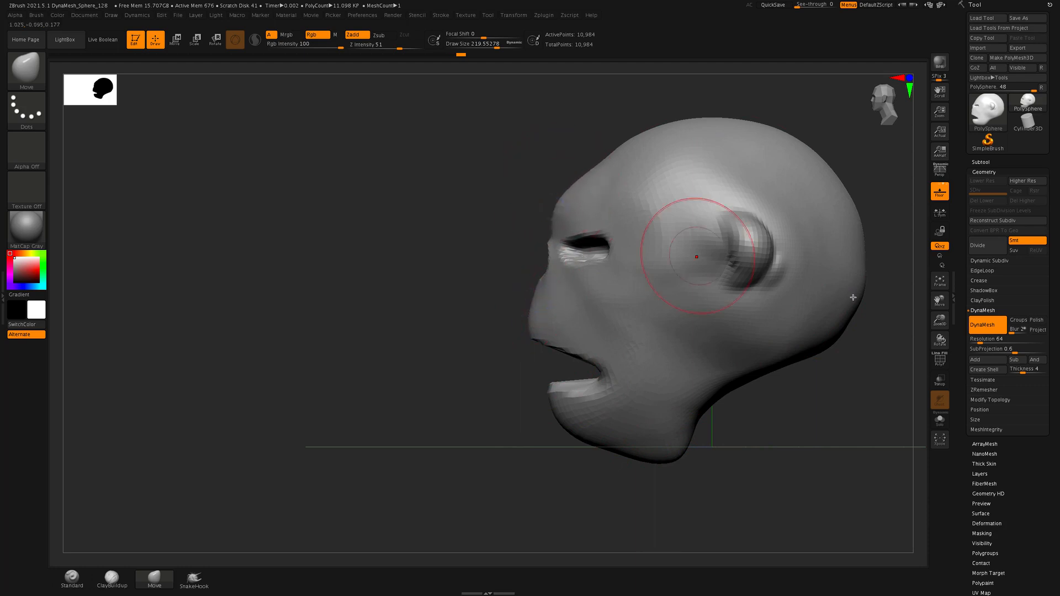
mouse_move(773, 249)
left_mouse_down()
mouse_move(749, 252)
mouse_move(745, 224)
left_mouse_up()
left_click_drag(735, 263, 725, 263)
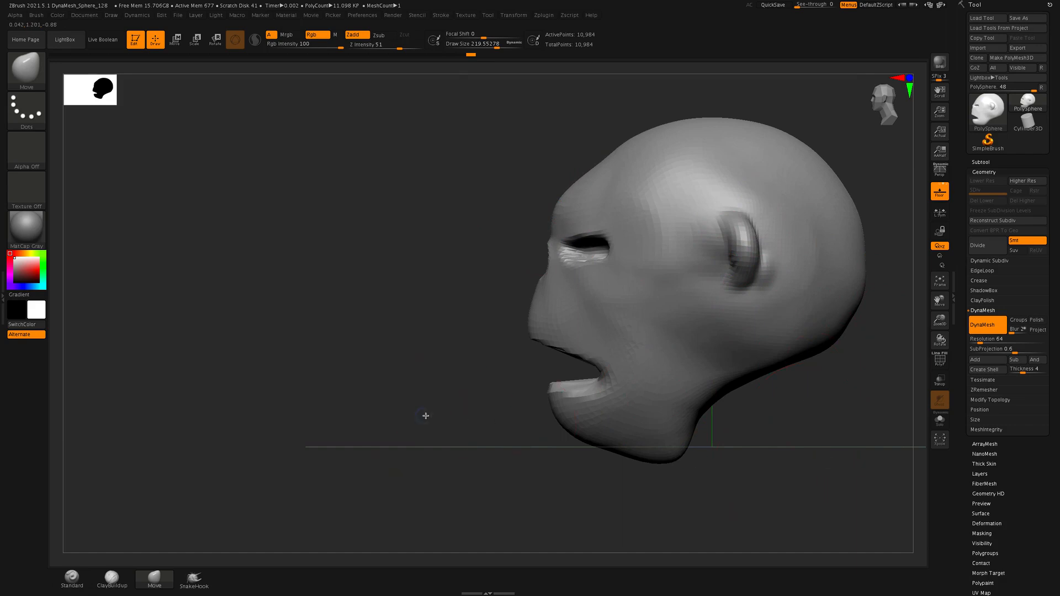
Display the polyframe and examine the mesh topology around the mouth, nose and eyes
left_click_drag(426, 416, 456, 421)
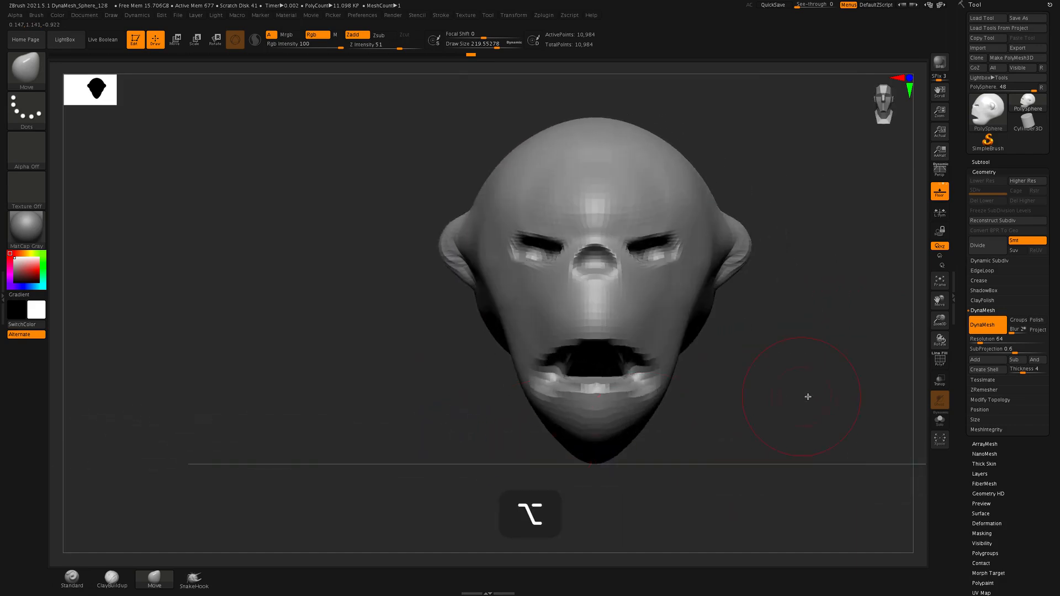
left_click_drag(808, 397, 688, 383, "alt")
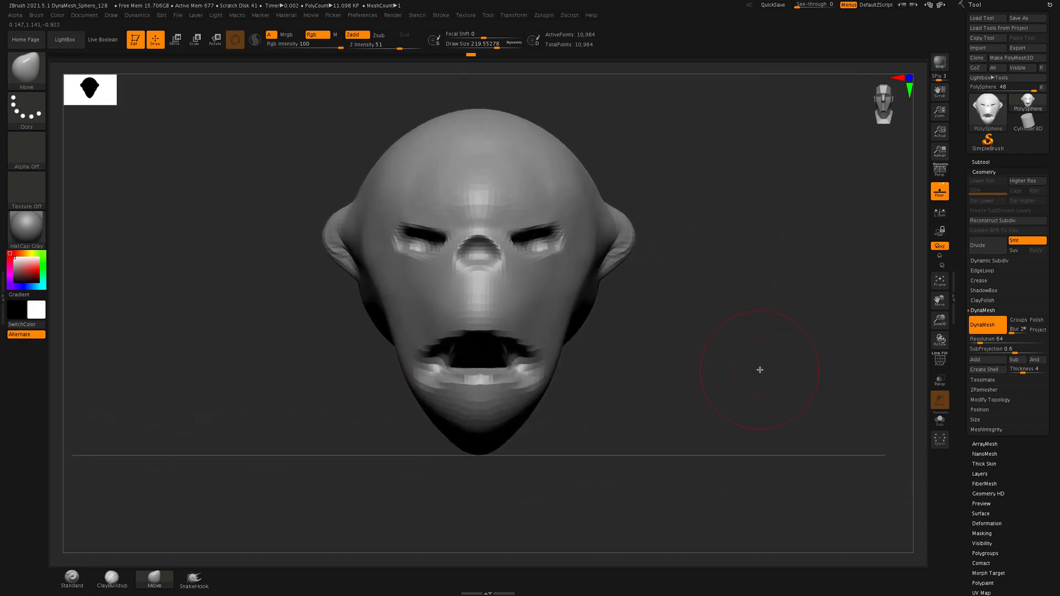
key("shift+f")
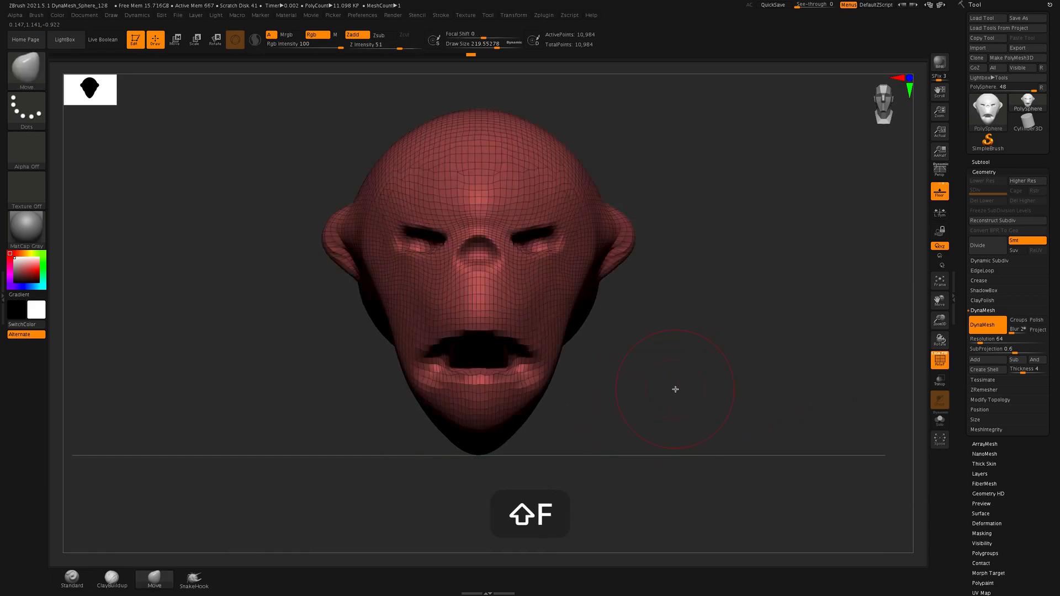
left_click_drag(676, 389, 761, 203)
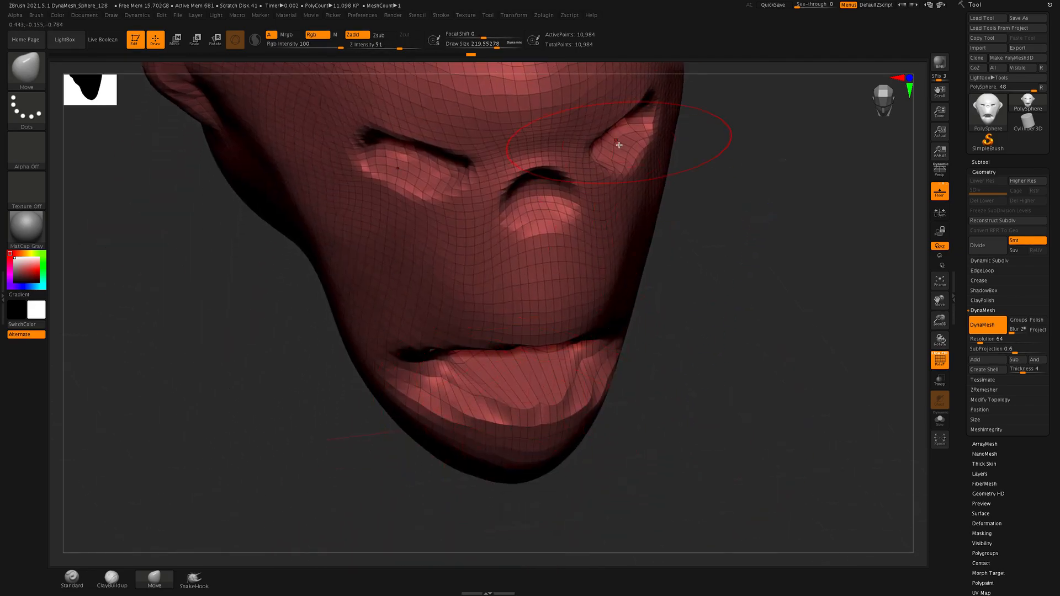
mouse_move(762, 343)
left_mouse_down()
mouse_move(707, 333)
mouse_move(724, 314)
mouse_move(814, 362)
mouse_move(745, 525)
mouse_move(814, 456)
mouse_move(762, 466)
mouse_move(832, 485)
left_mouse_up()
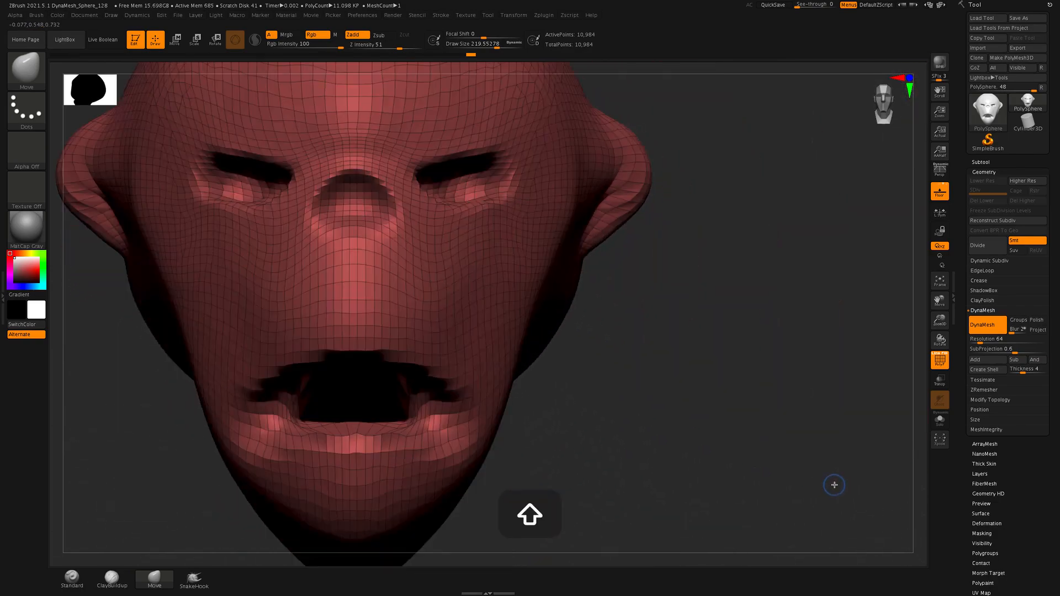
mouse_move(795, 446)
left_mouse_down("alt")
mouse_move(708, 440)
mouse_move(738, 324)
mouse_move(767, 425)
mouse_move(773, 377)
mouse_move(762, 386)
mouse_move(793, 304)
mouse_move(786, 314)
left_mouse_up("alt")
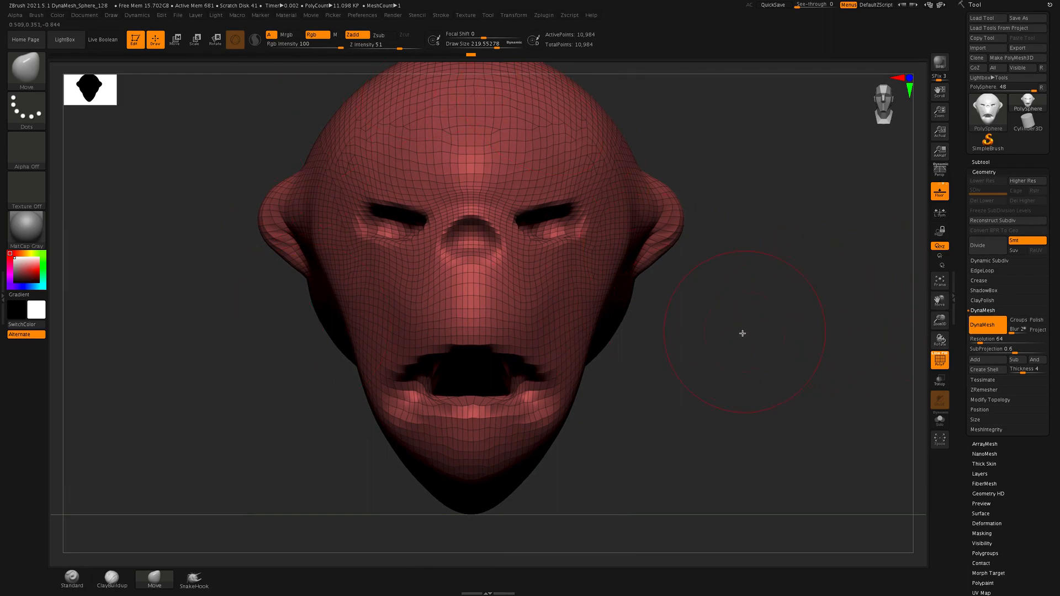
left_click_drag(742, 333, 783, 272, "ctrl")
Reduce the Move brush's Draw Size to 123.66 and undo the trial stroke on the face
key("s")
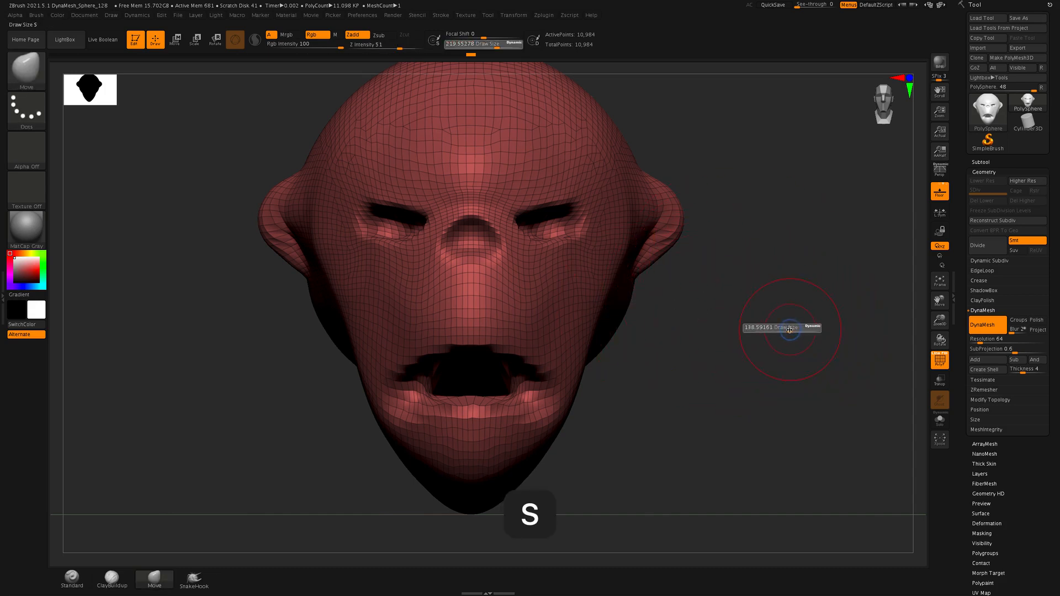
left_click_drag(790, 329, 788, 329)
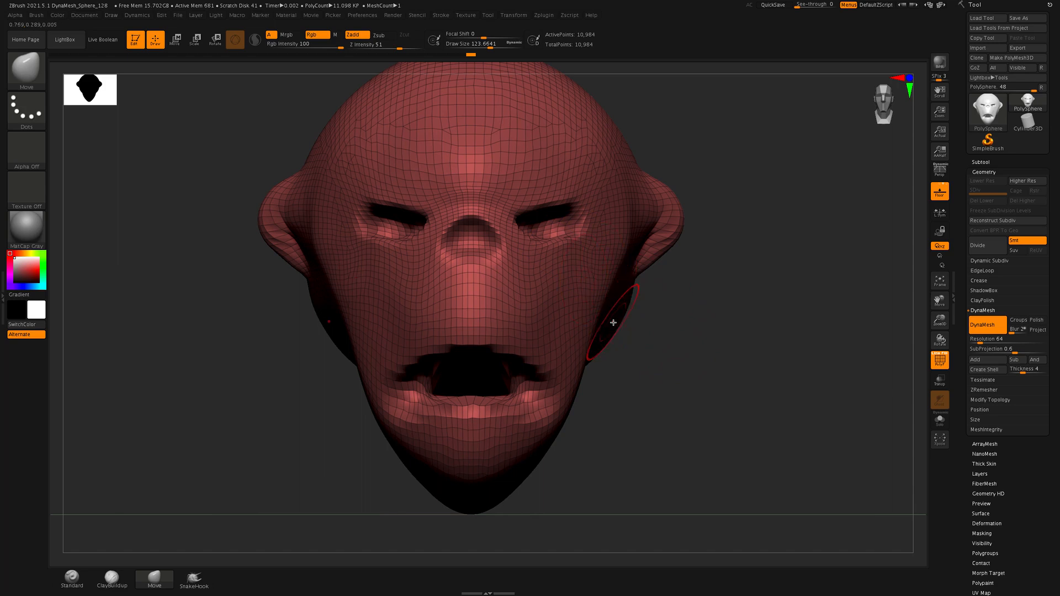
mouse_move(470, 320)
left_mouse_down("ctrl")
mouse_move(497, 303)
mouse_move(397, 326)
mouse_move(597, 332)
left_mouse_up("ctrl")
key("super+z")
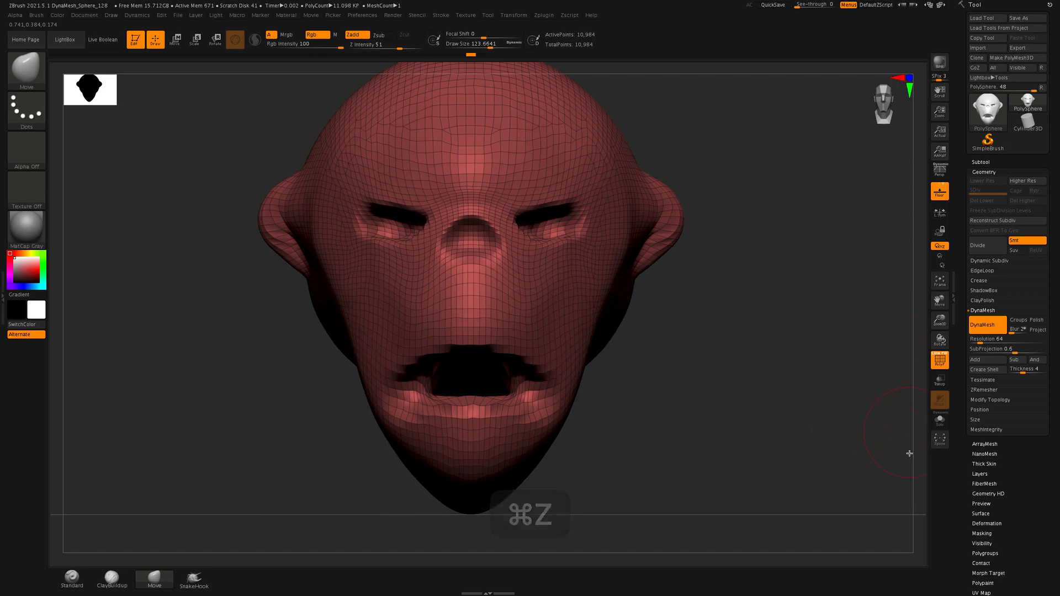
Remesh the head with DynaMesh at resolution 64, check the rebuilt mouth interior and hide the polyframe
key("ctrl")
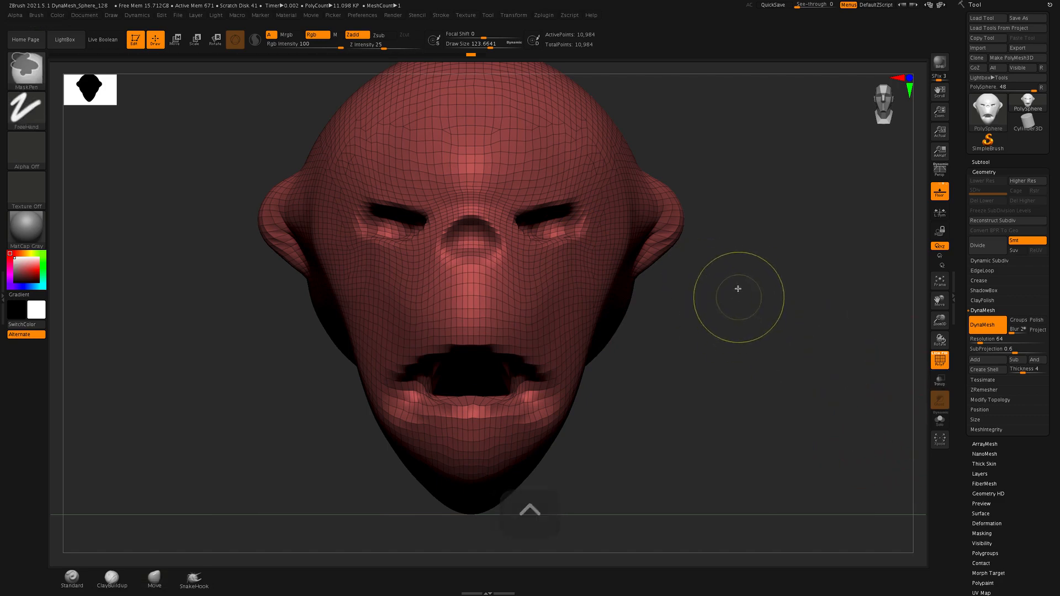
left_click_drag(731, 251, 812, 411, "ctrl")
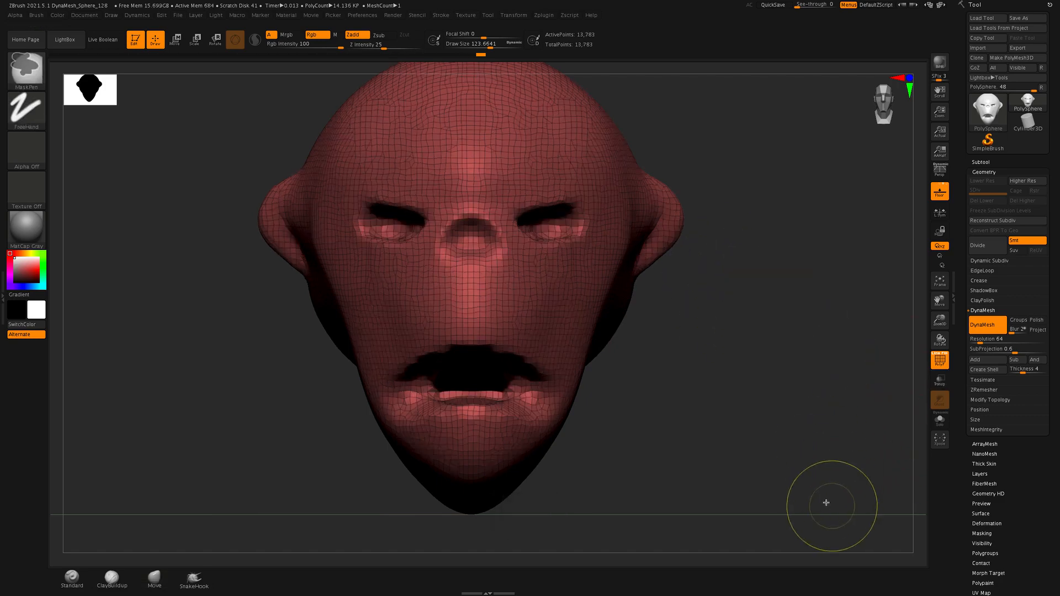
mouse_move(717, 400)
left_mouse_down()
mouse_move(717, 411)
mouse_move(533, 412)
left_mouse_up()
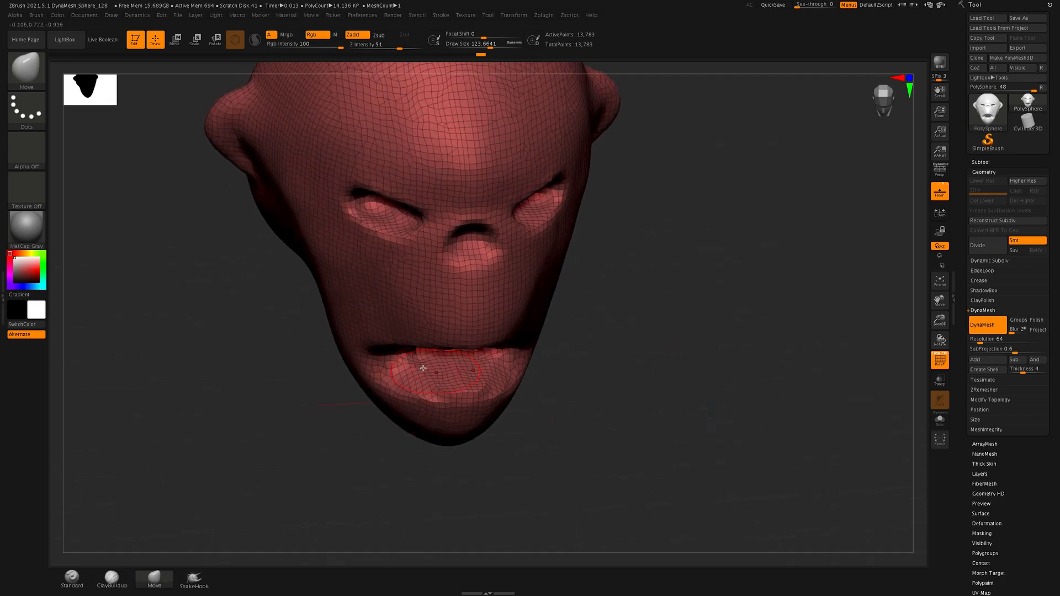
left_click_drag(652, 436, 711, 462)
key("shift+f")
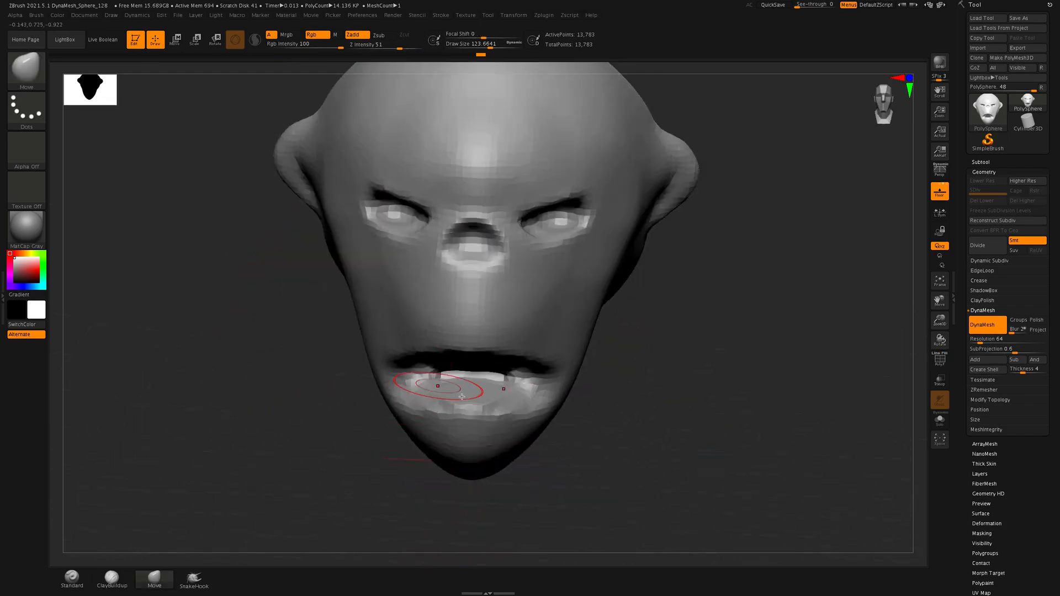
Reshape the lower lip and push the inside of the mouth deeper toward the corners with the Move brush
left_click_drag(478, 396, 425, 394)
left_click_drag(515, 381, 519, 393)
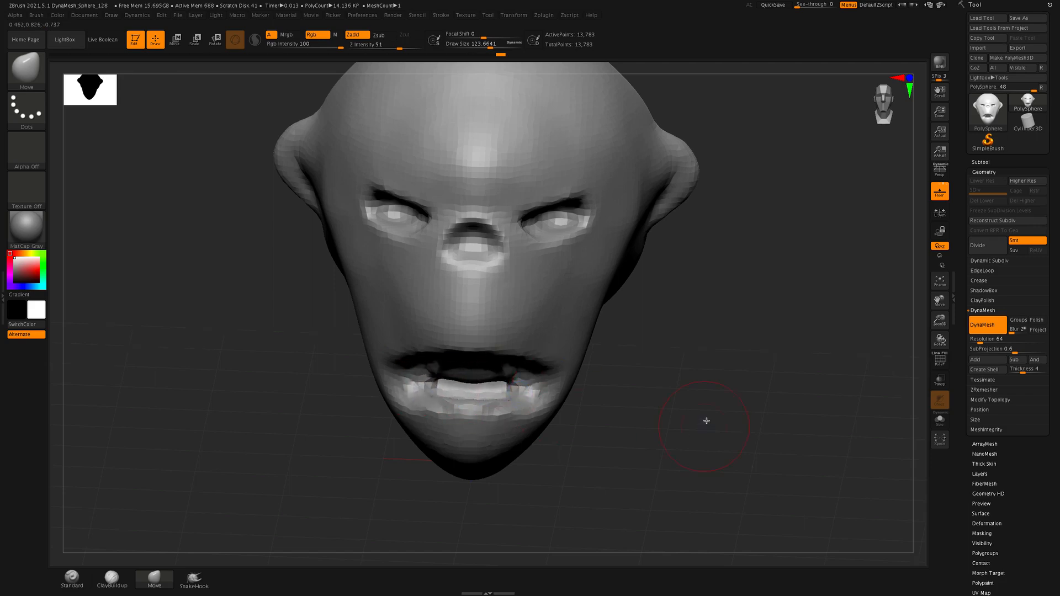
left_click_drag(707, 421, 707, 386)
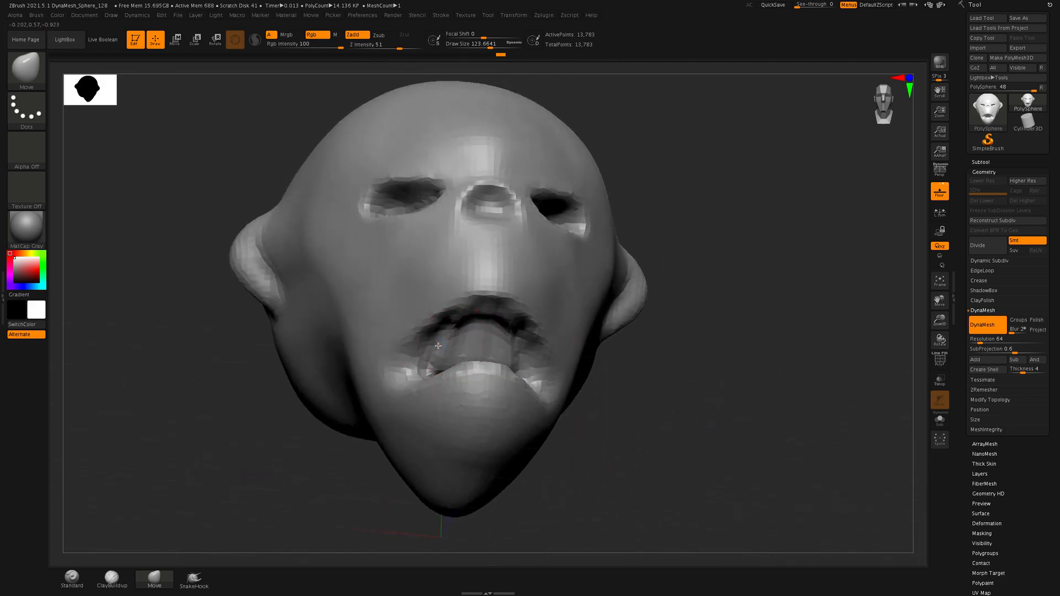
left_click_drag(742, 455, 643, 446)
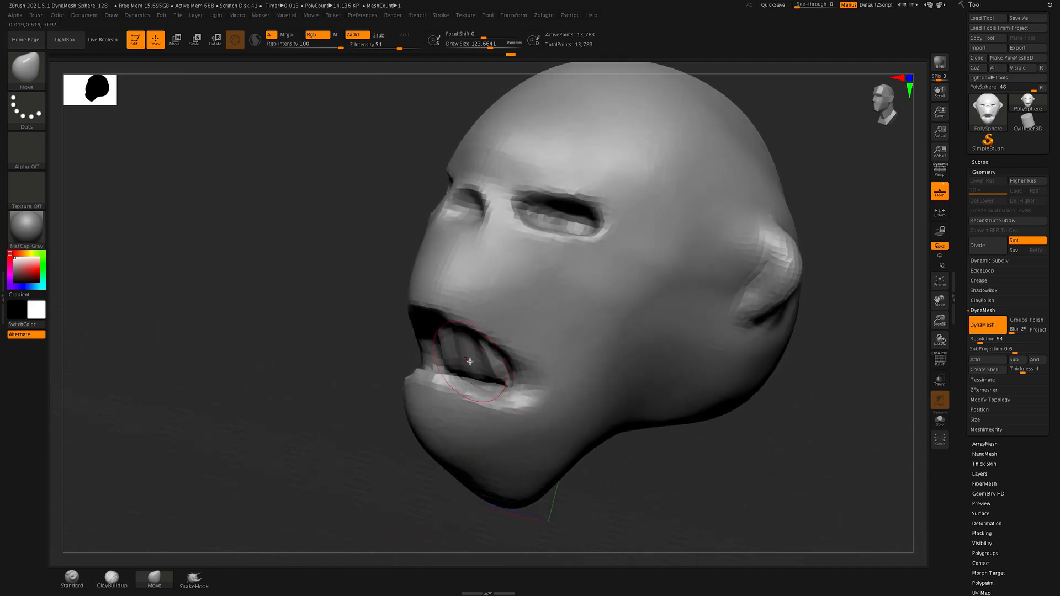
mouse_move(467, 360)
left_mouse_down()
mouse_move(494, 363)
mouse_move(481, 355)
mouse_move(500, 388)
left_mouse_up()
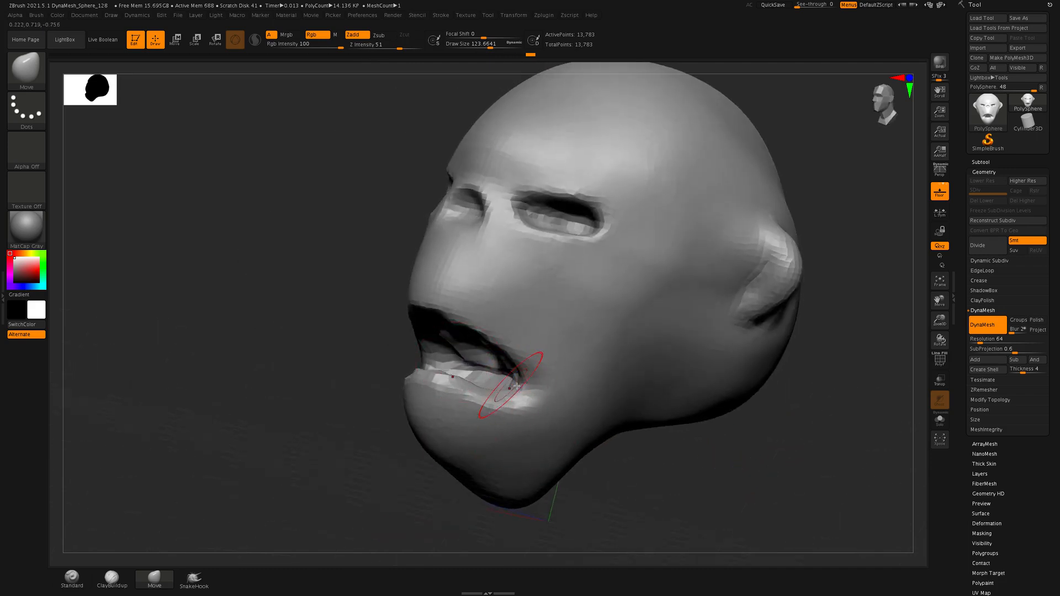
mouse_move(795, 519)
left_mouse_down()
mouse_move(820, 526)
mouse_move(784, 513)
left_mouse_up()
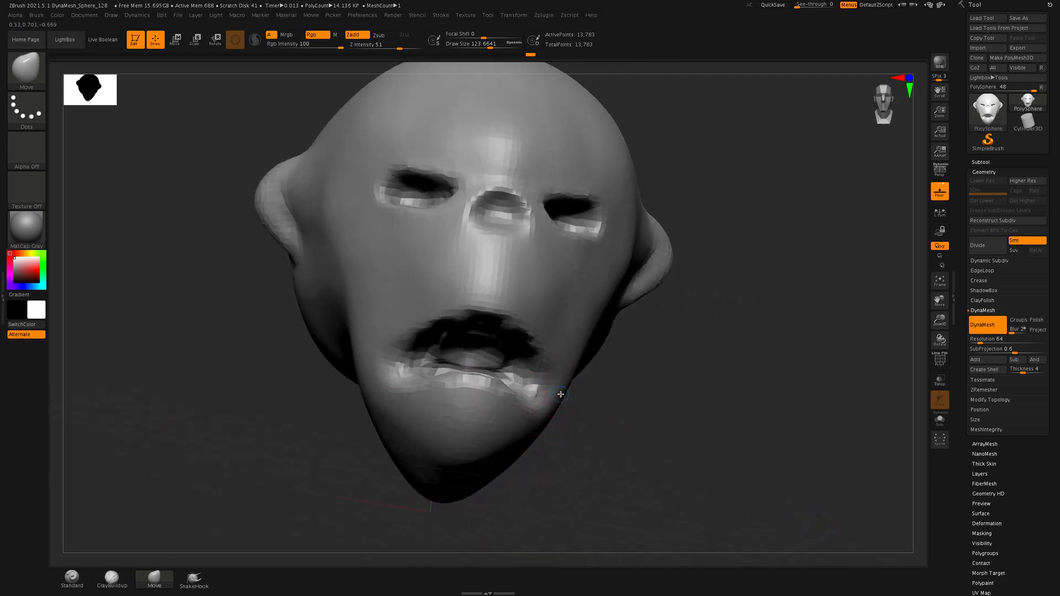
Adjust the nose cavity's rim and the outer brows with the Move brush, and update the DynaMesh
left_click_drag(562, 446, 583, 480)
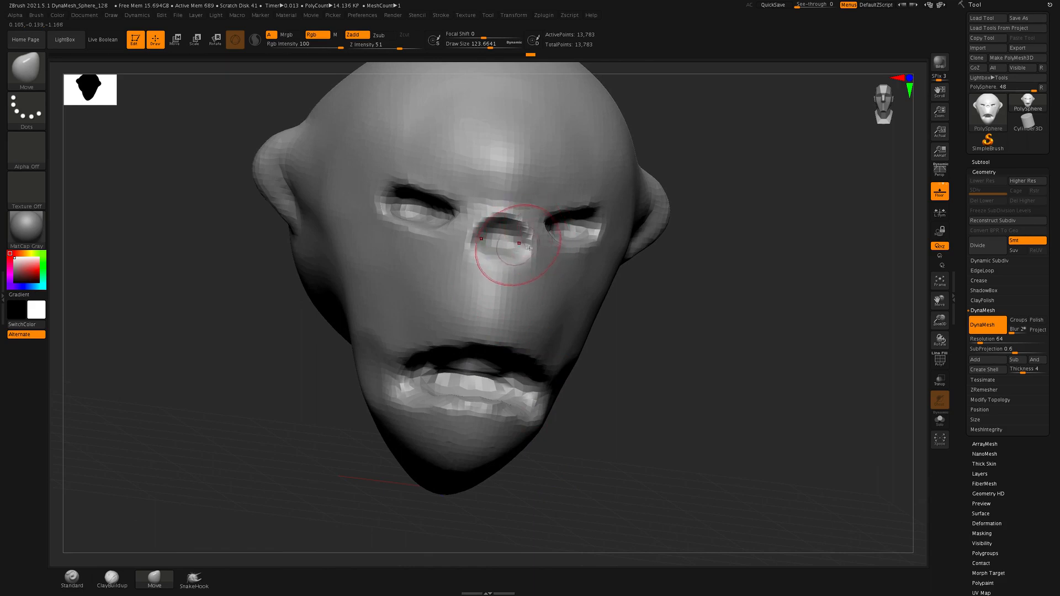
left_click_drag(531, 239, 525, 247, "shift")
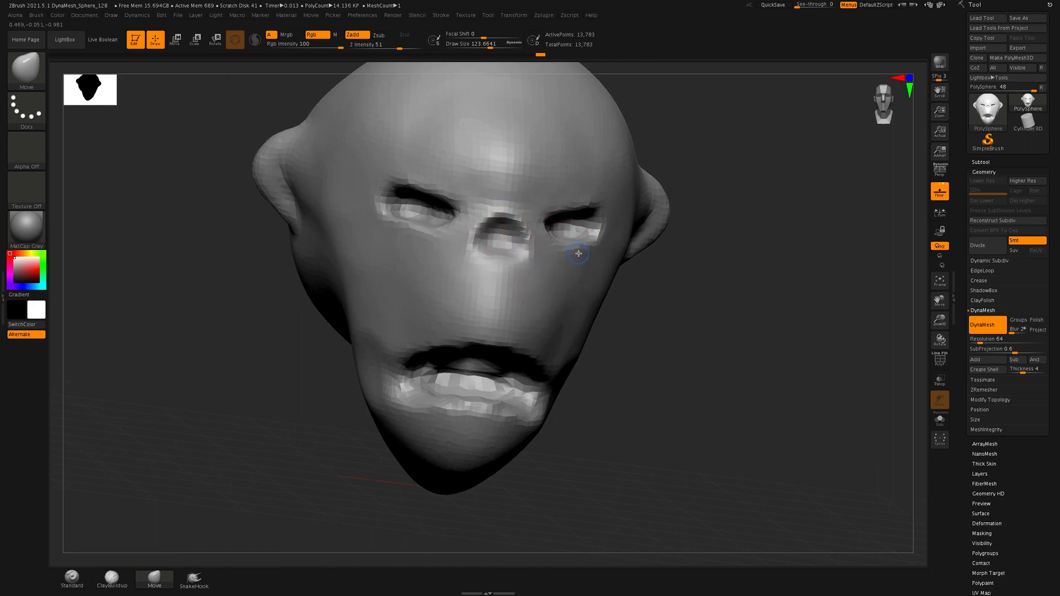
left_click_drag(647, 263, 707, 286)
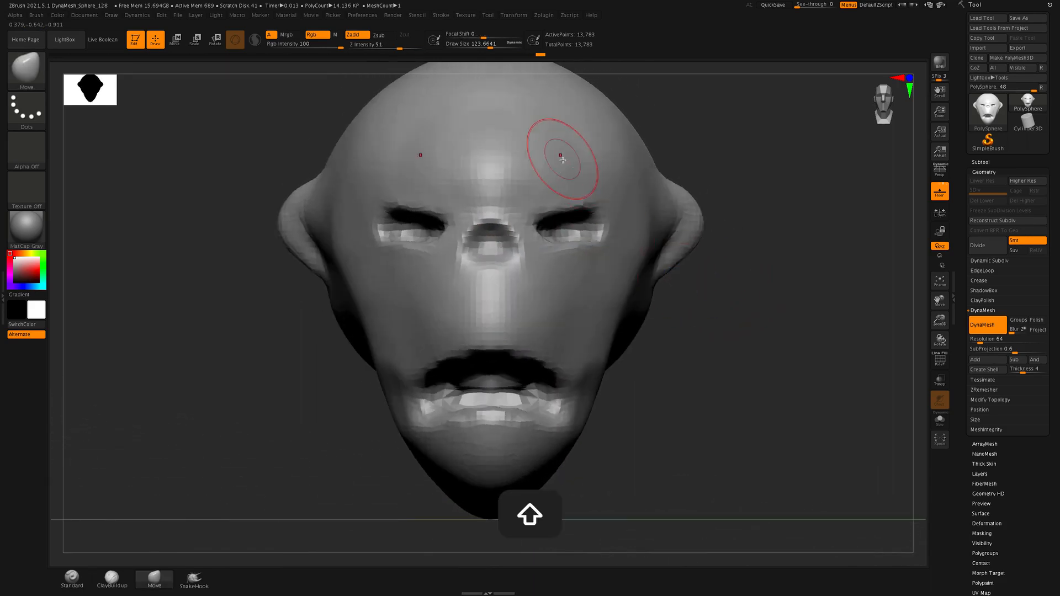
mouse_move(602, 200)
left_mouse_down()
mouse_move(602, 213)
mouse_move(574, 217)
left_mouse_up()
left_click_drag(801, 269, 850, 349, "ctrl")
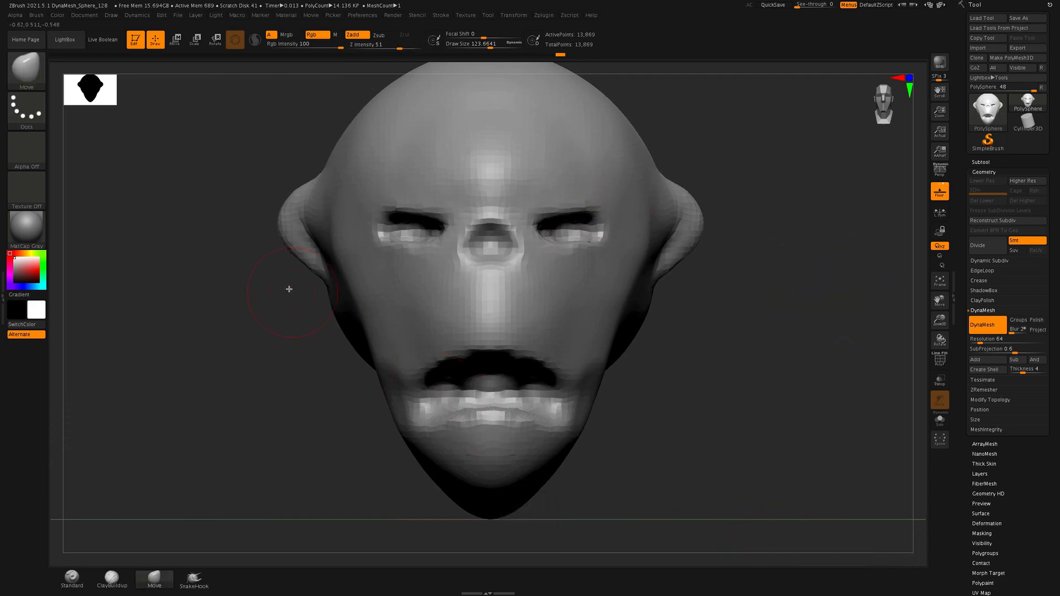
Reshape the upper ears and raise the lower eyelids with the Move brush, checking the head in profile
mouse_move(312, 216)
left_mouse_down()
mouse_move(279, 225)
mouse_move(293, 224)
left_mouse_up()
left_click_drag(410, 243, 407, 232)
left_click_drag(764, 486, 739, 492)
left_click_drag(787, 432, 701, 447, "alt")
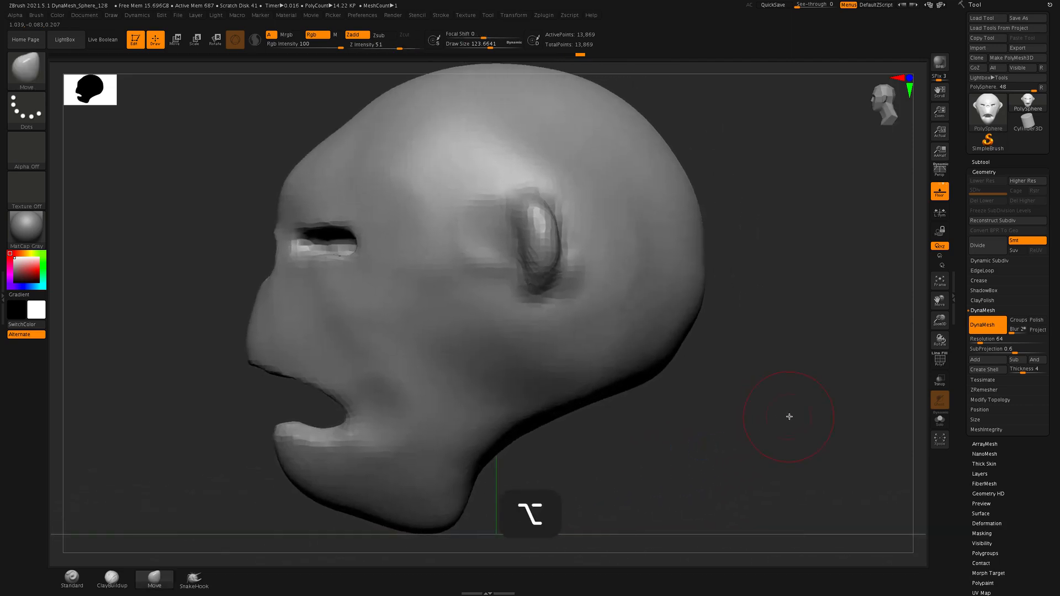
Enlarge the Move brush's Draw Size to 312.27 and pull the lower jaw outward symmetrically from the front view
mouse_move(788, 416)
left_mouse_down("alt")
mouse_move(752, 424)
mouse_move(839, 414)
mouse_move(764, 417)
mouse_move(775, 410)
mouse_move(738, 402)
mouse_move(795, 407)
mouse_move(778, 407)
mouse_move(776, 391)
mouse_move(776, 404)
left_mouse_up("alt")
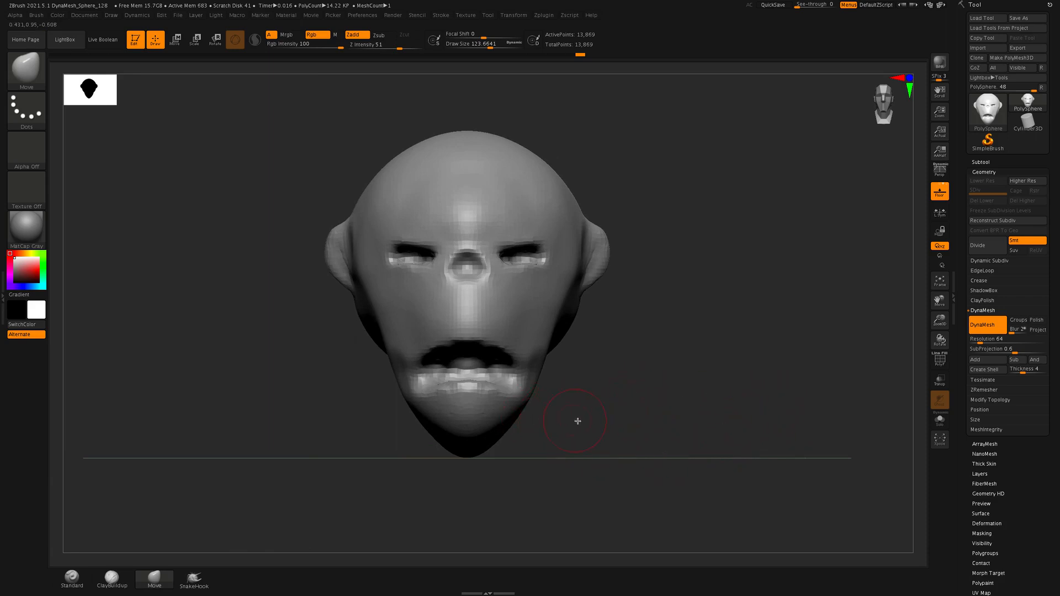
key("s")
left_click_drag(654, 422, 665, 423)
left_click_drag(532, 398, 547, 407)
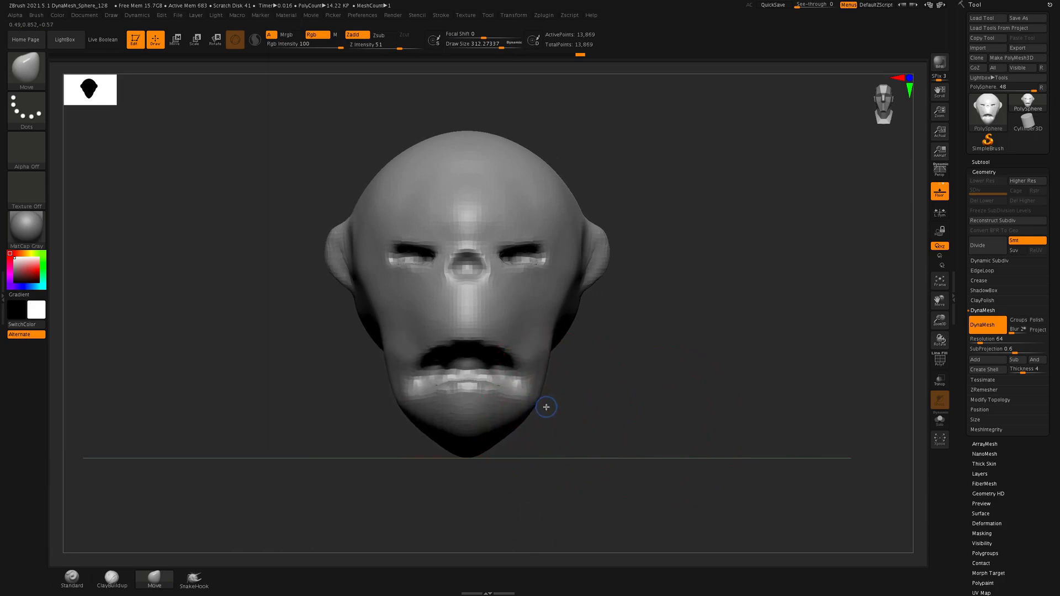
Nudge the upper lip area slightly downward in profile and pull the cheeks outward with the Move brush
left_click_drag(700, 424, 618, 419)
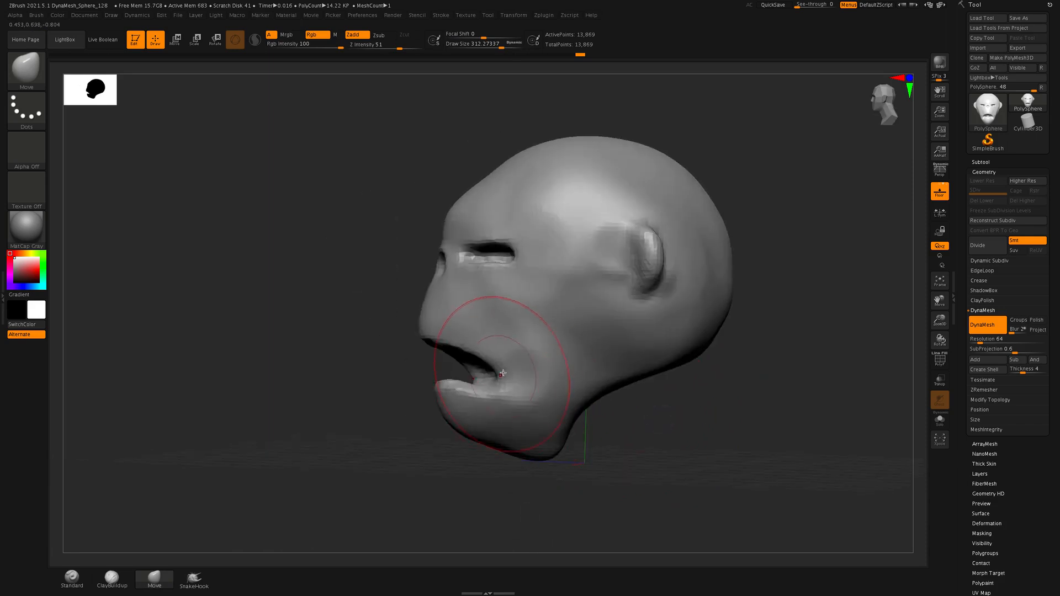
left_click_drag(633, 473, 691, 480)
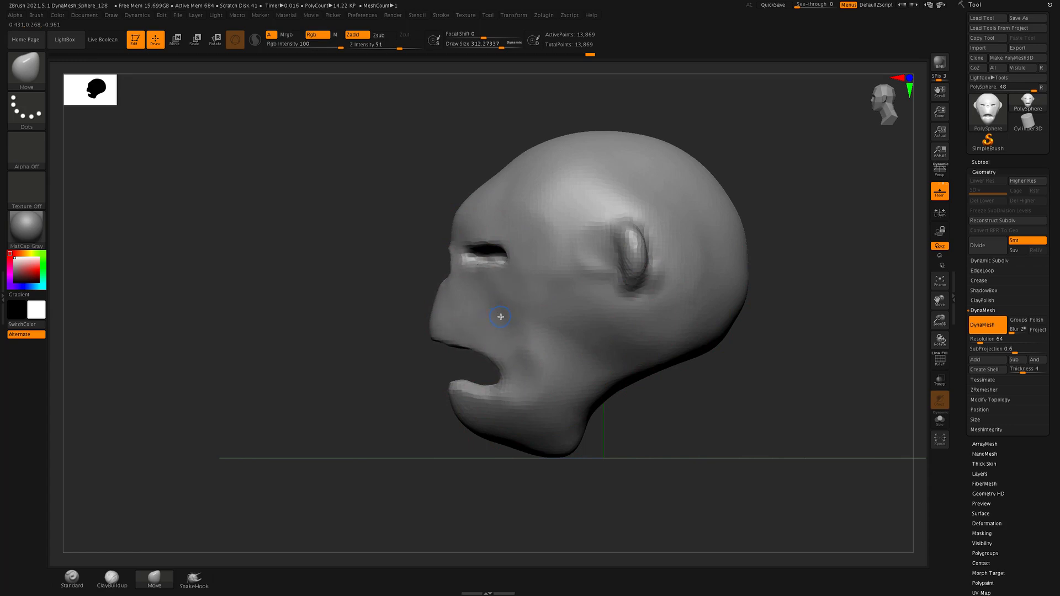
left_click_drag(470, 327, 468, 331)
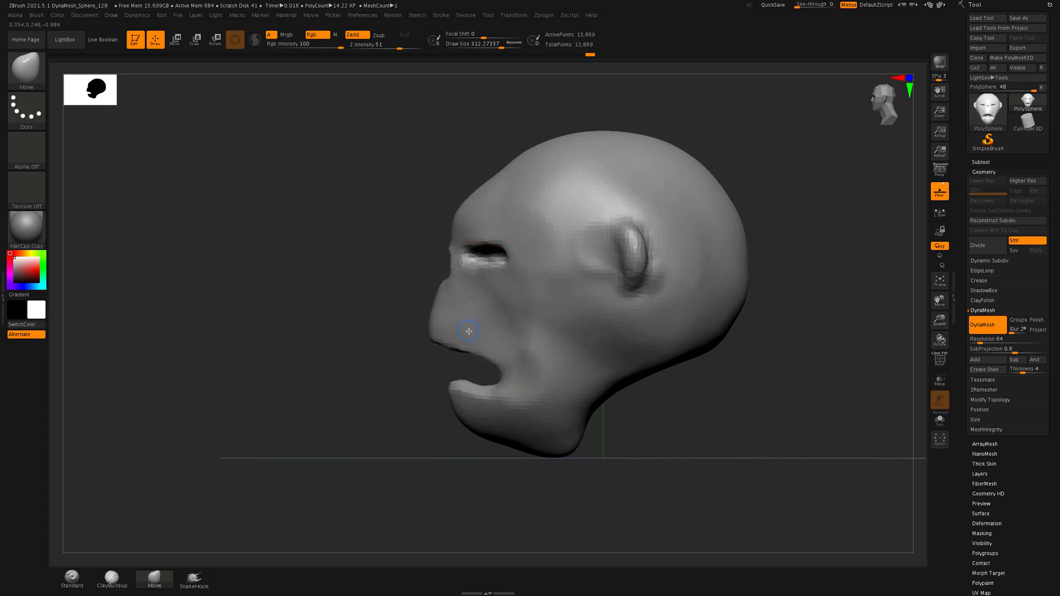
mouse_move(350, 347)
left_mouse_down()
mouse_move(362, 357)
mouse_move(792, 343)
mouse_move(724, 379)
left_mouse_up()
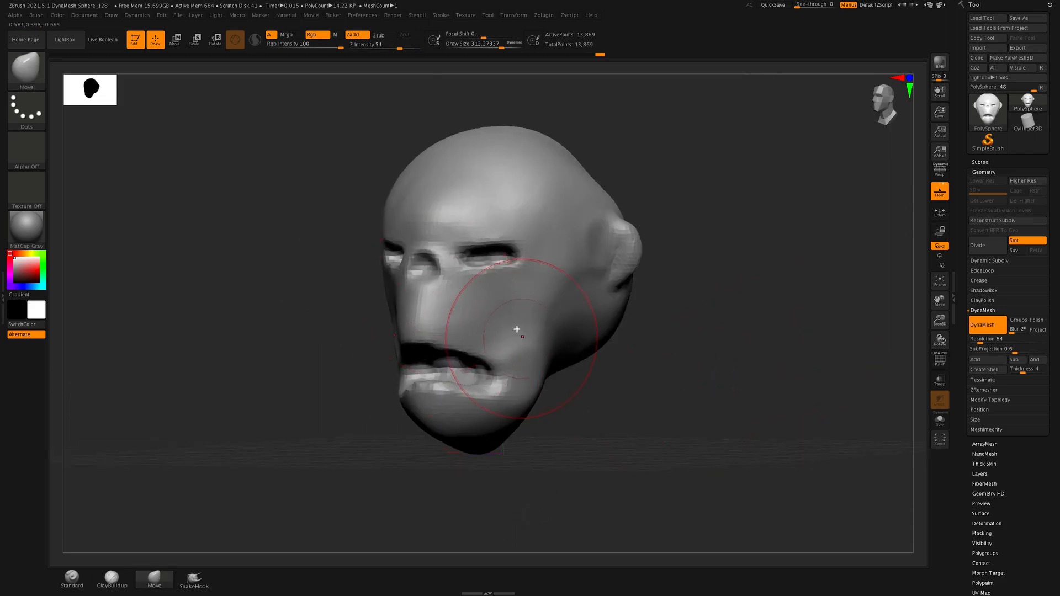
left_click_drag(532, 325, 545, 329)
Reduce the Move brush's Draw Size to 166.45 and pull the sides of the cheeks slightly outward from the front
key("s")
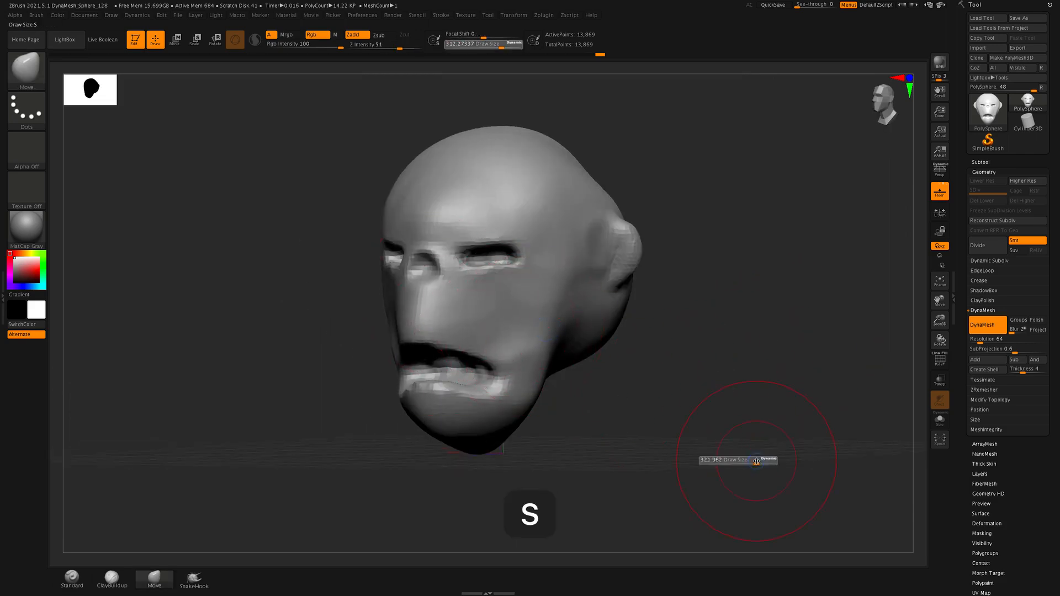
left_click_drag(764, 463, 748, 467)
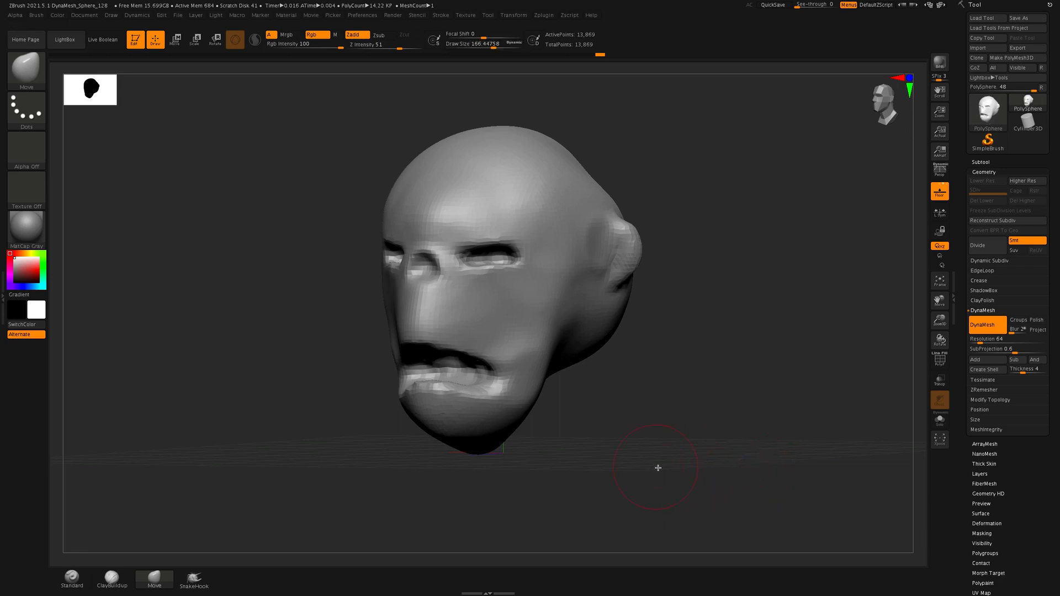
left_click_drag(657, 467, 702, 469)
left_click_drag(542, 340, 545, 341)
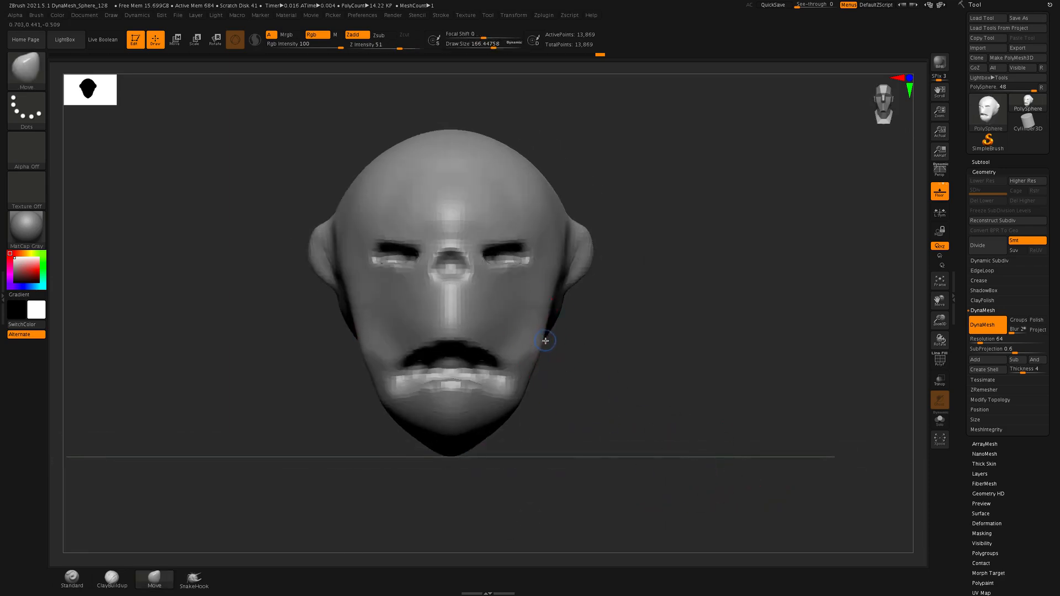
Narrow the lower jaw symmetrically from the front view with the Move brush, adjusting the cheek sides and nudging the chin slightly upward
left_click_drag(553, 301, 556, 301)
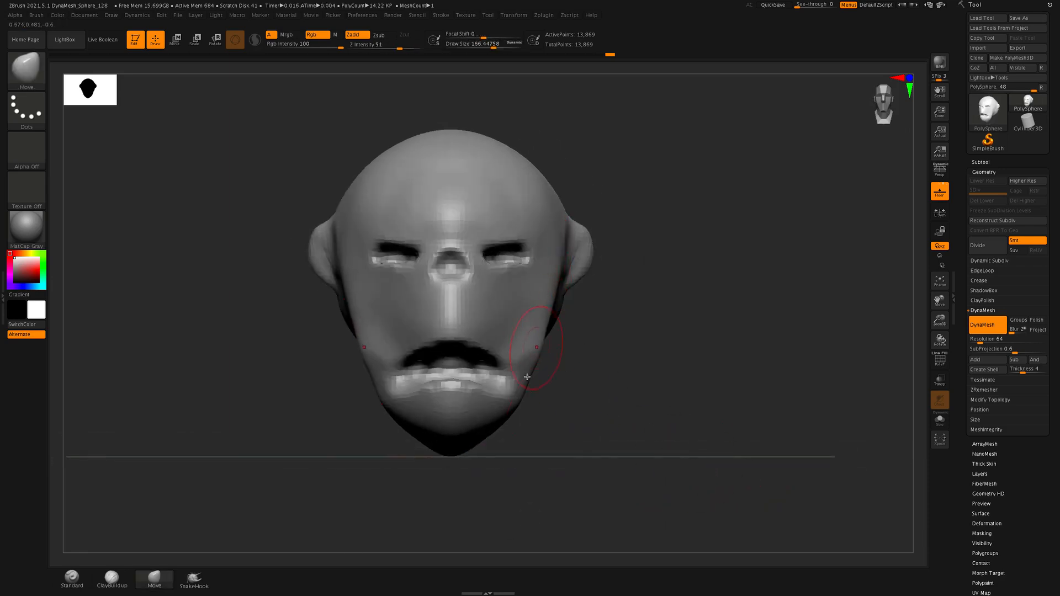
left_click_drag(517, 405, 507, 402)
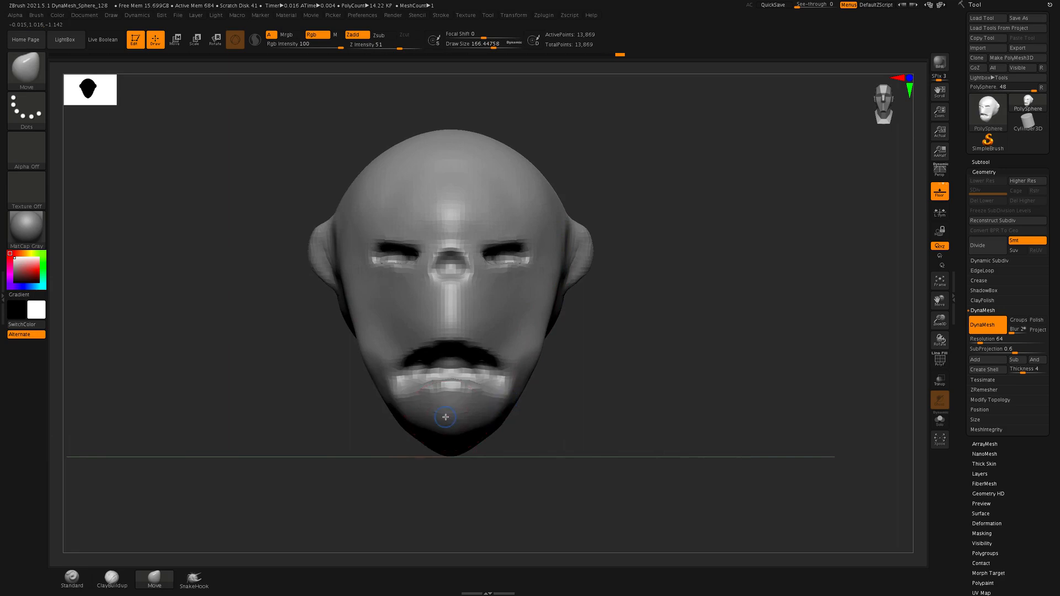
left_click_drag(444, 426, 443, 422)
Smooth and reshape the brow ridge above the eyes, and pull the forehead slope slightly upward in profile with the Move brush
left_click_drag(495, 230, 499, 236)
left_click_drag(765, 367, 665, 366)
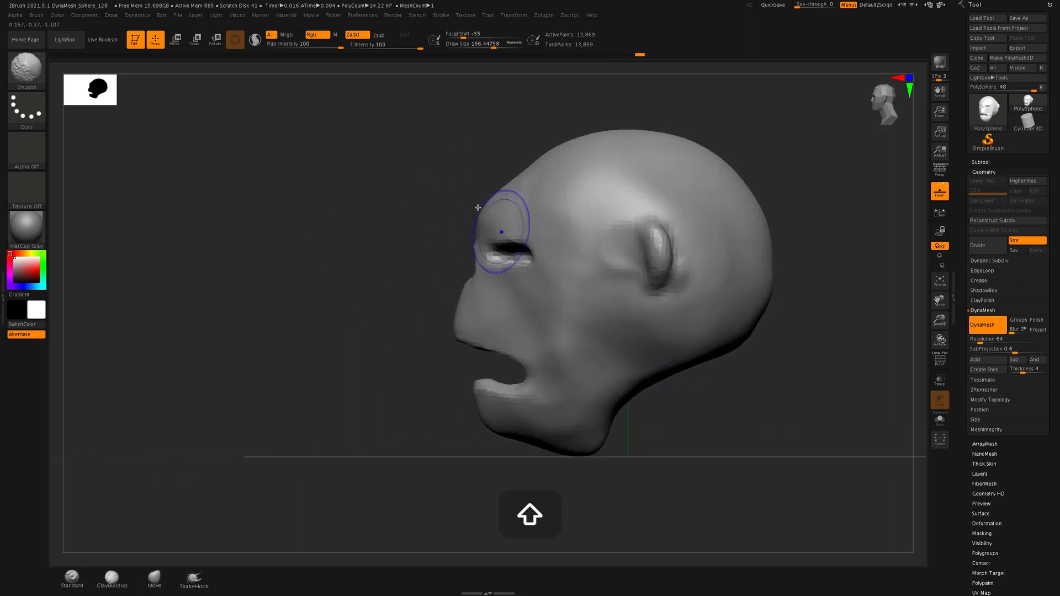
mouse_move(492, 227)
left_mouse_down()
mouse_move(512, 223)
mouse_move(483, 228)
left_mouse_up()
left_click_drag(514, 185, 525, 161)
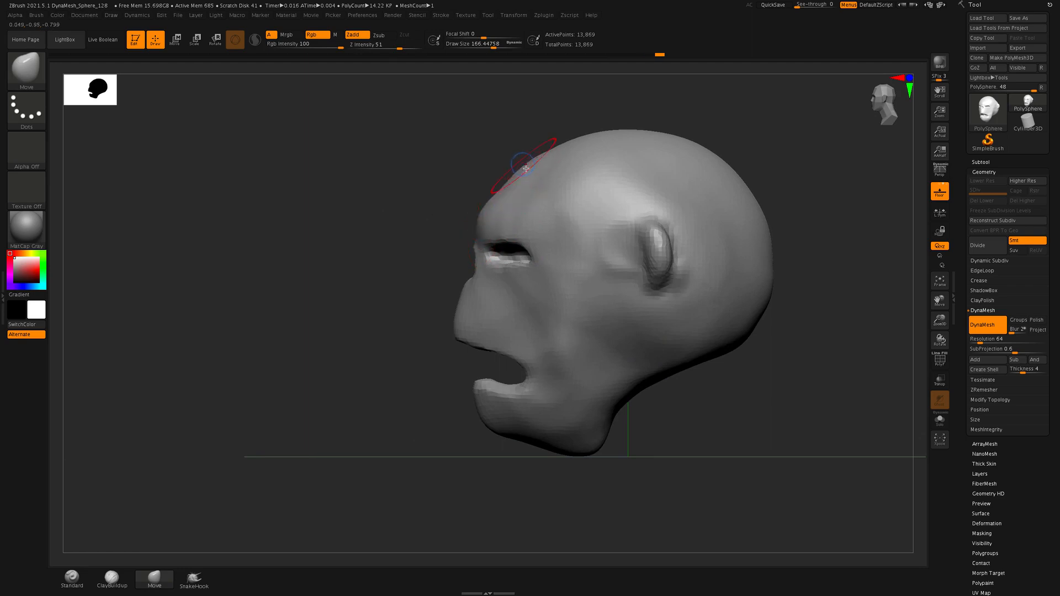
mouse_move(780, 429)
left_mouse_down()
mouse_move(795, 426)
mouse_move(705, 409)
mouse_move(719, 393)
left_mouse_up()
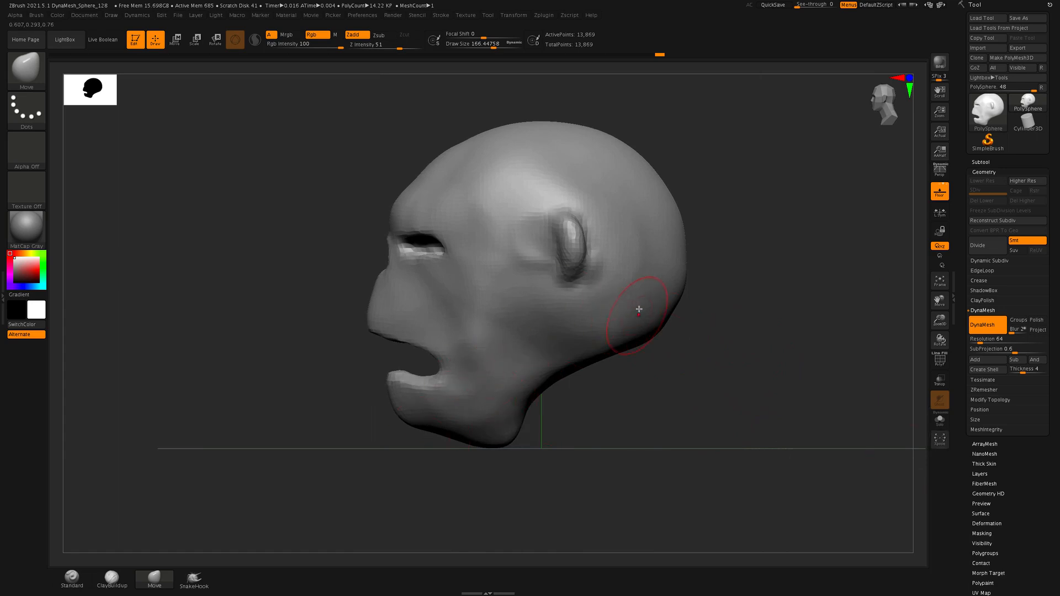
Save the project under the new name ogre_orc_01 in the Arti248_Spring21 folder
left_click(179, 17)
left_click(179, 16)
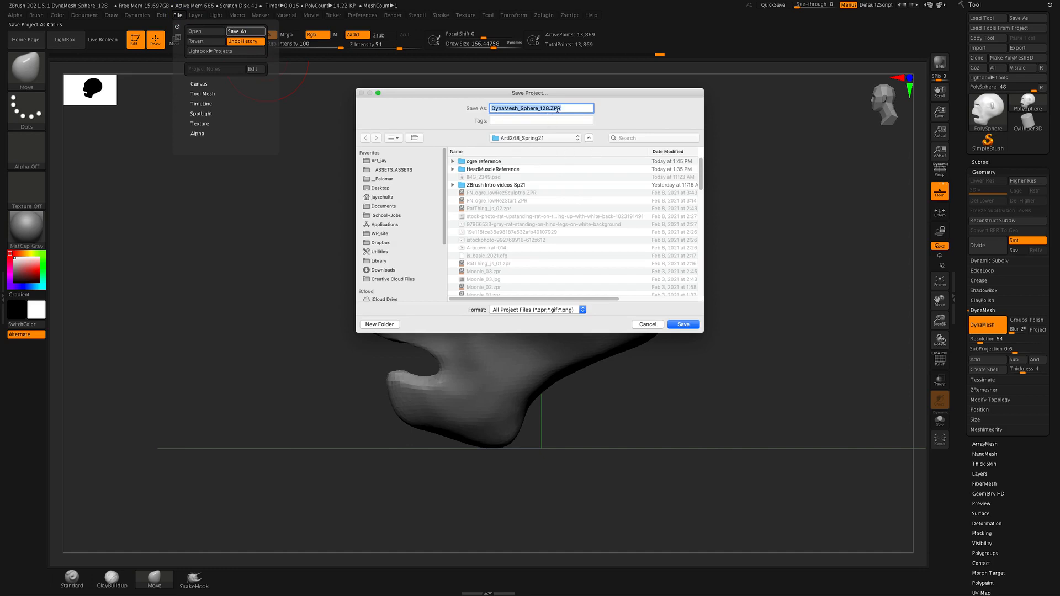
double_click(549, 109)
type("kogre")
key("BackSpace")
key("BackSpace")
key("BackSpace")
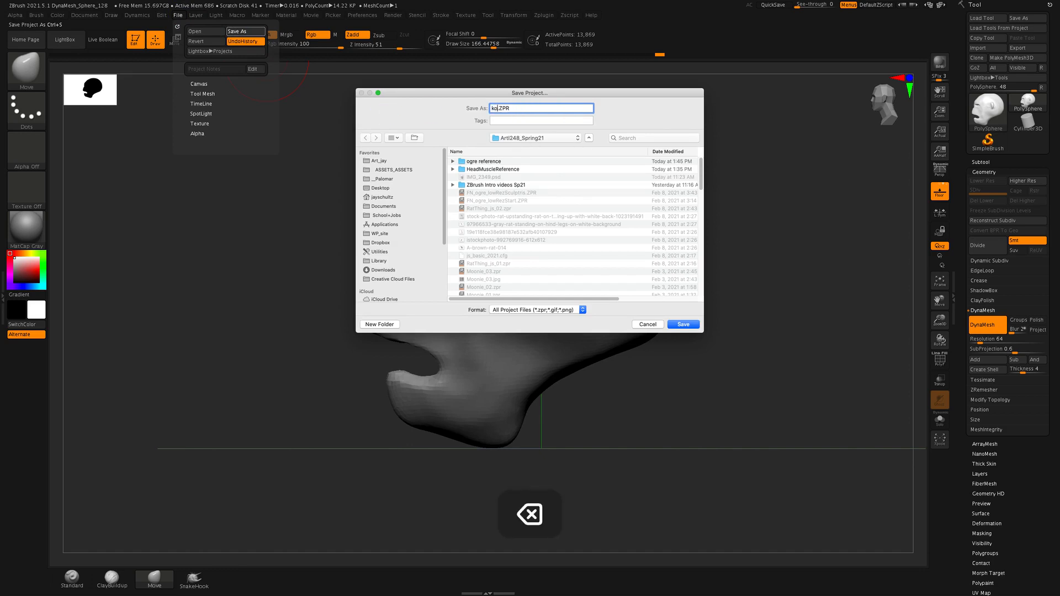
type("Ogre")
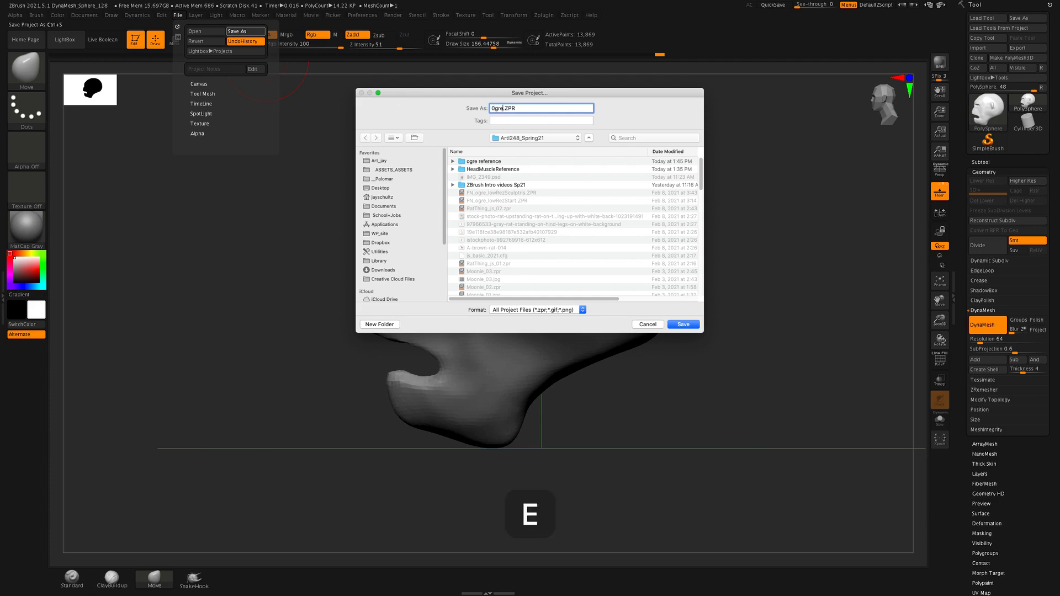
key("BackSpace")
key("BackSpace")
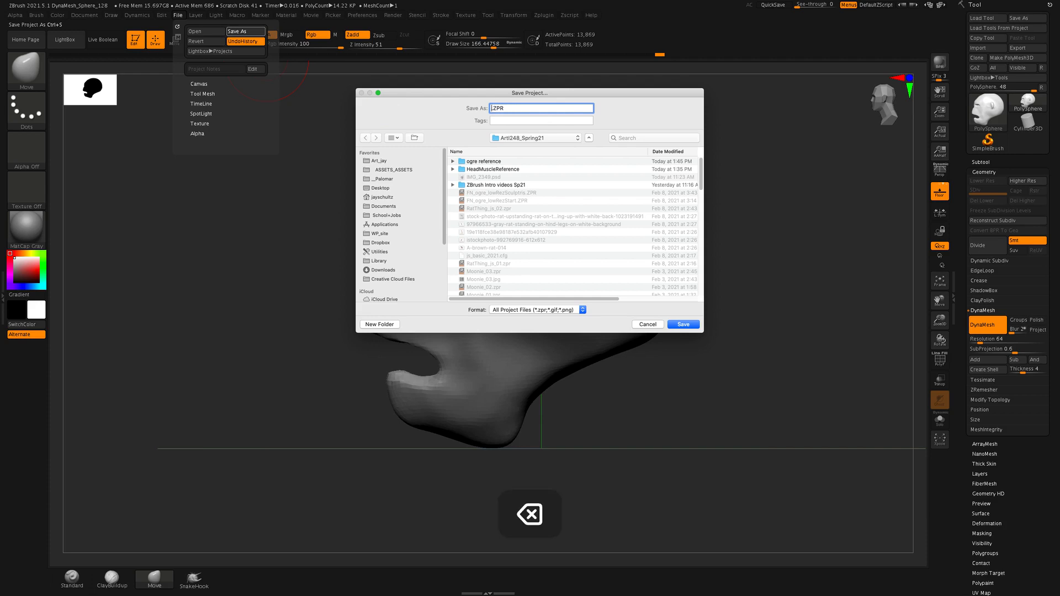
type("ogr")
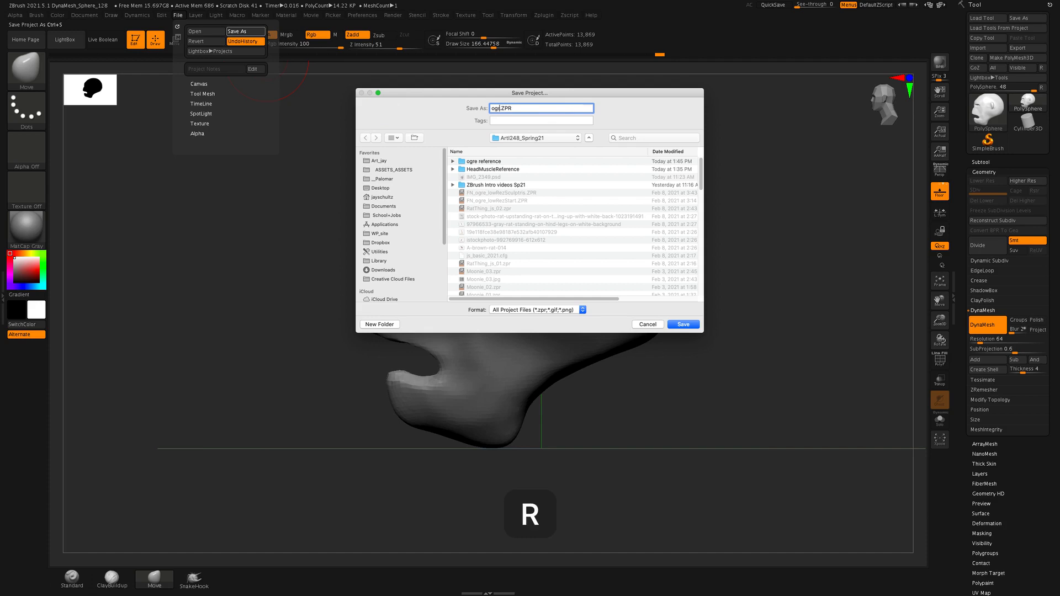
type("e_0")
key("BackSpace")
type("orc_01")
key("Return")
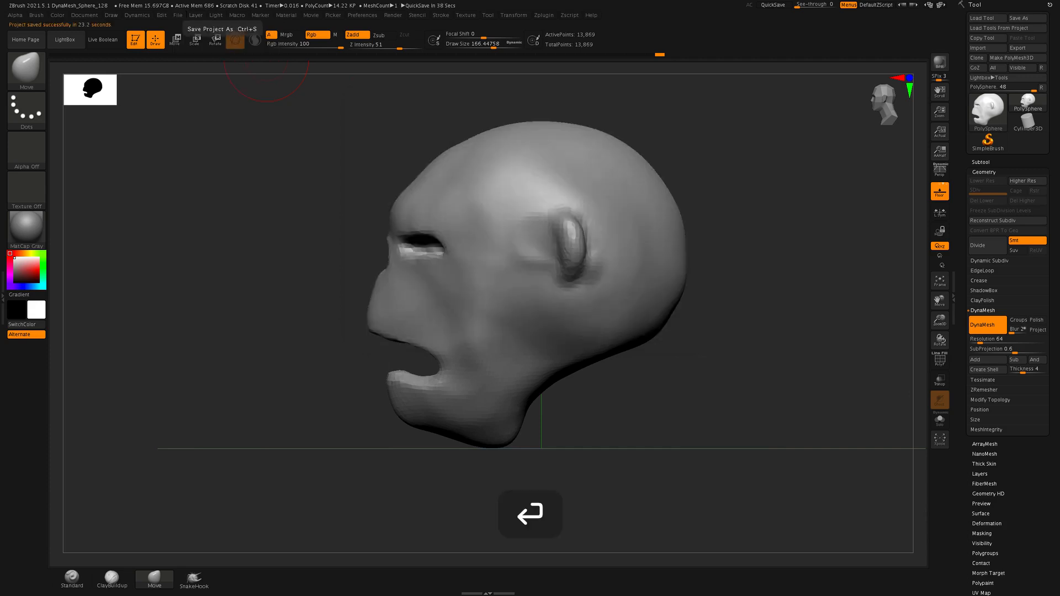